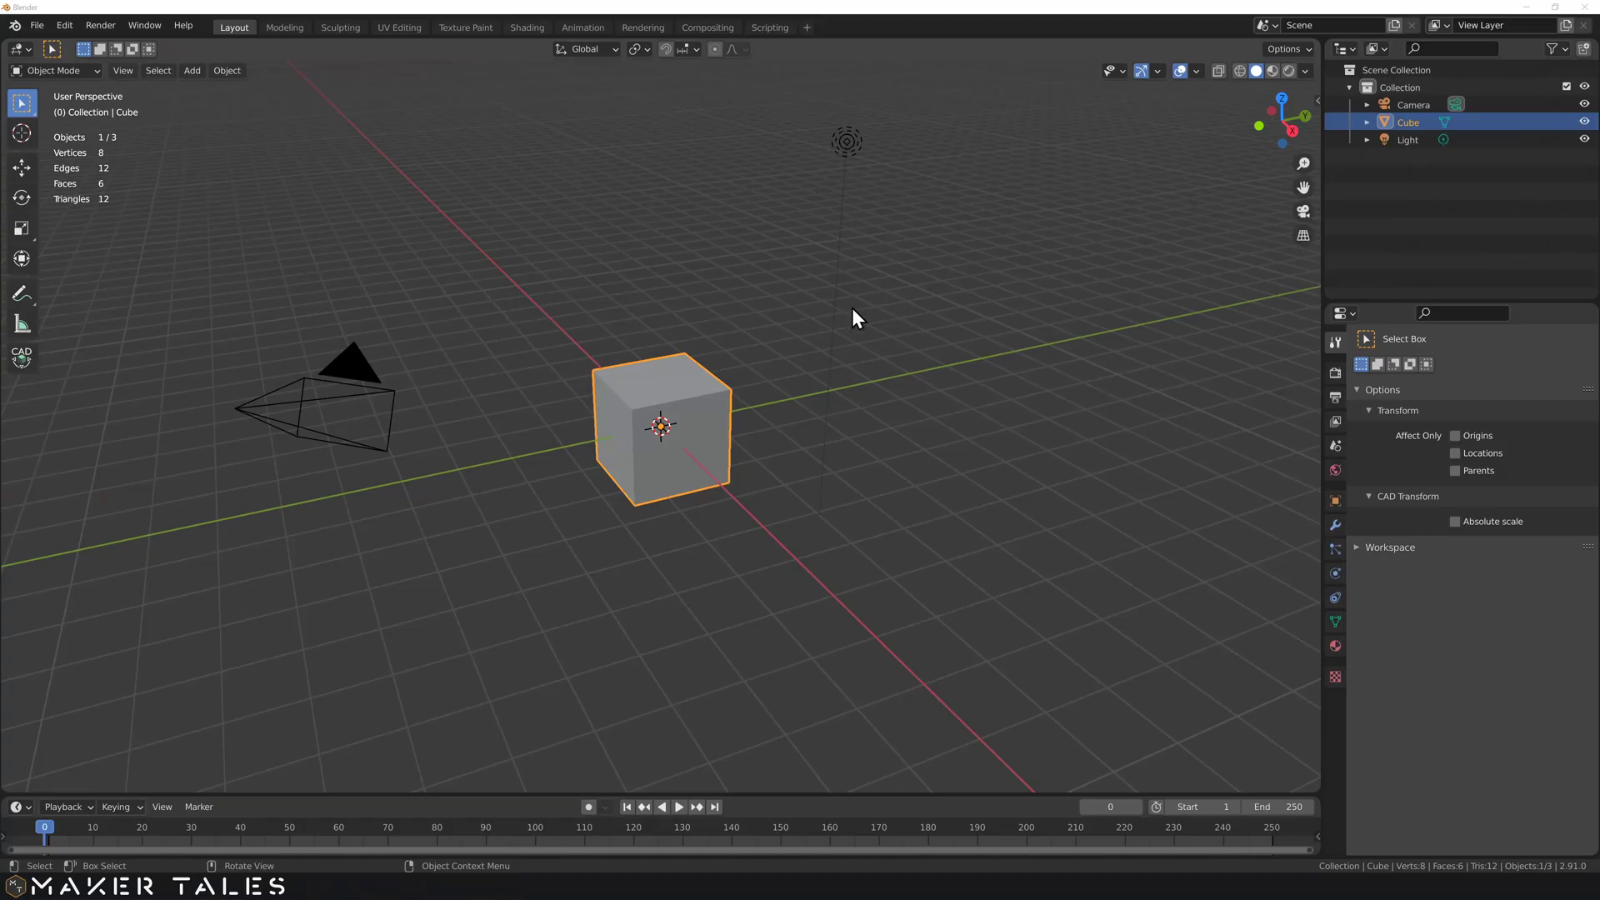
Step: Delete all default objects: the cube, camera and light
{"action": "left_click", "coordinate": [846, 312]}
{"action": "middle_click_drag", "start_coordinate": [843, 315], "coordinate": [875, 326]}
{"action": "left_click", "coordinate": [710, 386]}
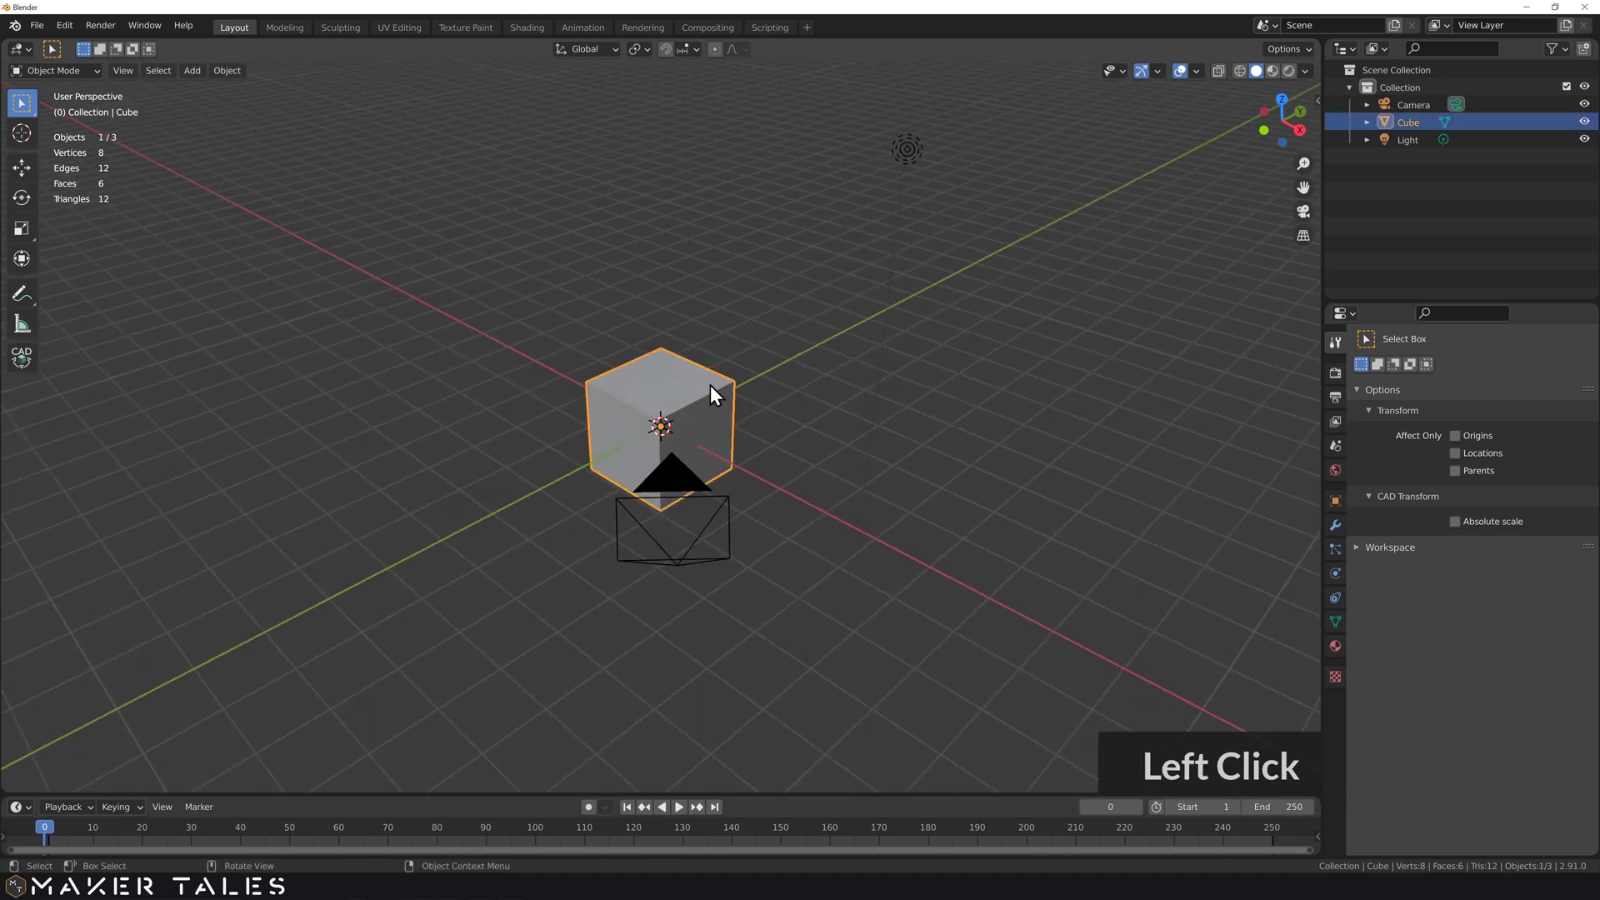
{"action": "key", "text": "a"}
{"action": "key", "text": "Delete"}
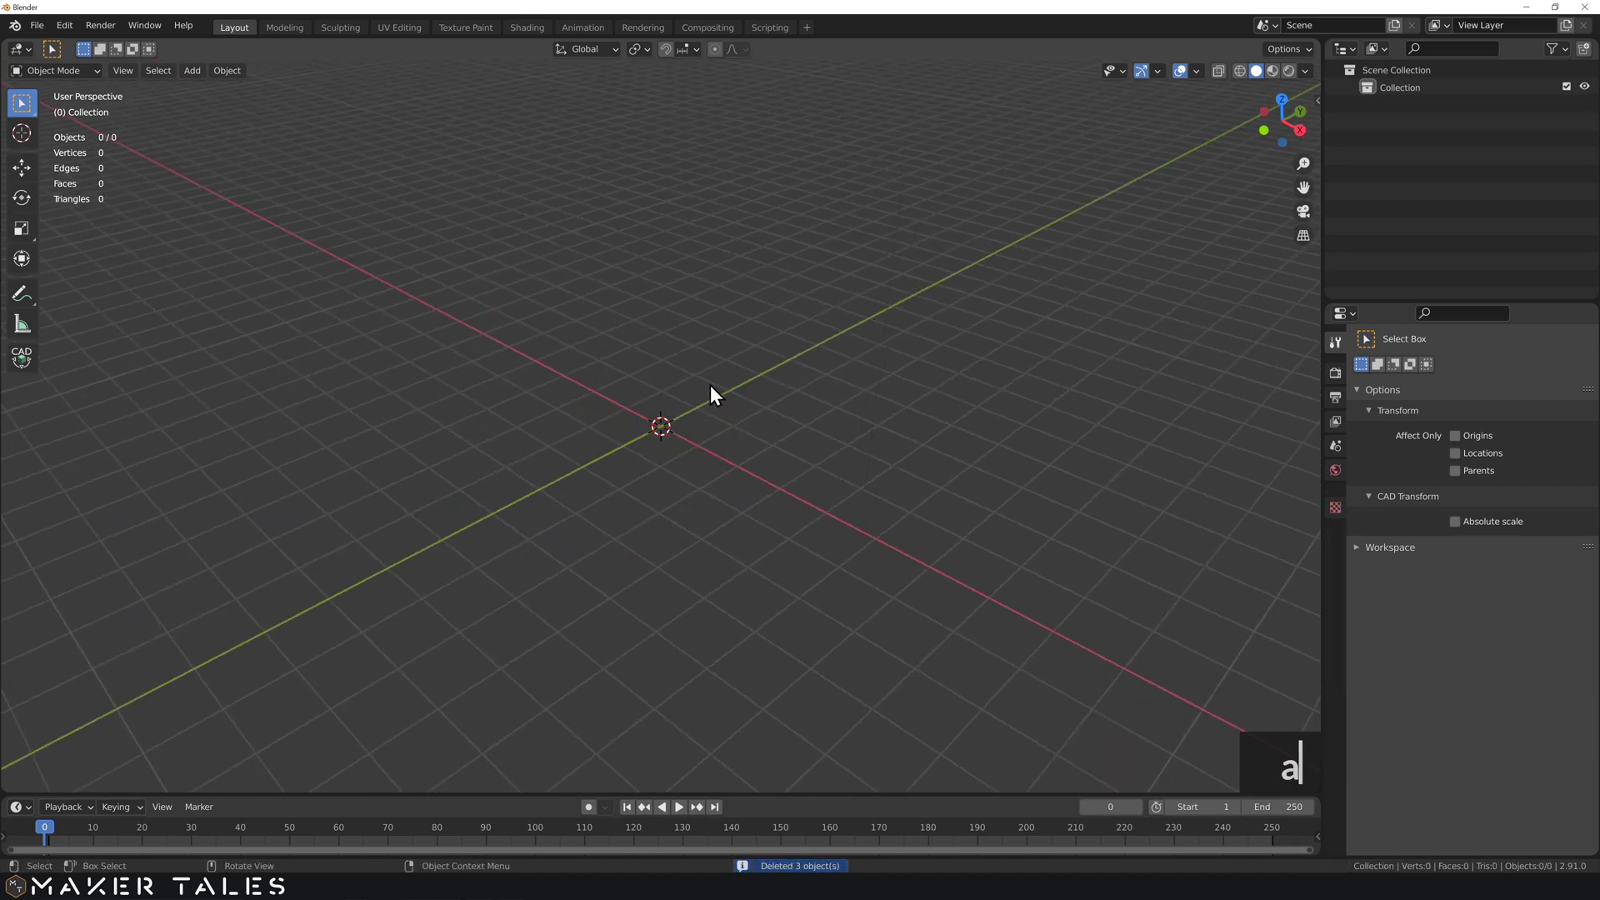
Step: Add a new cube at the origin with Size set to 10 mm
{"action": "key", "text": "shift+a"}
{"action": "left_click", "coordinate": [764, 397]}
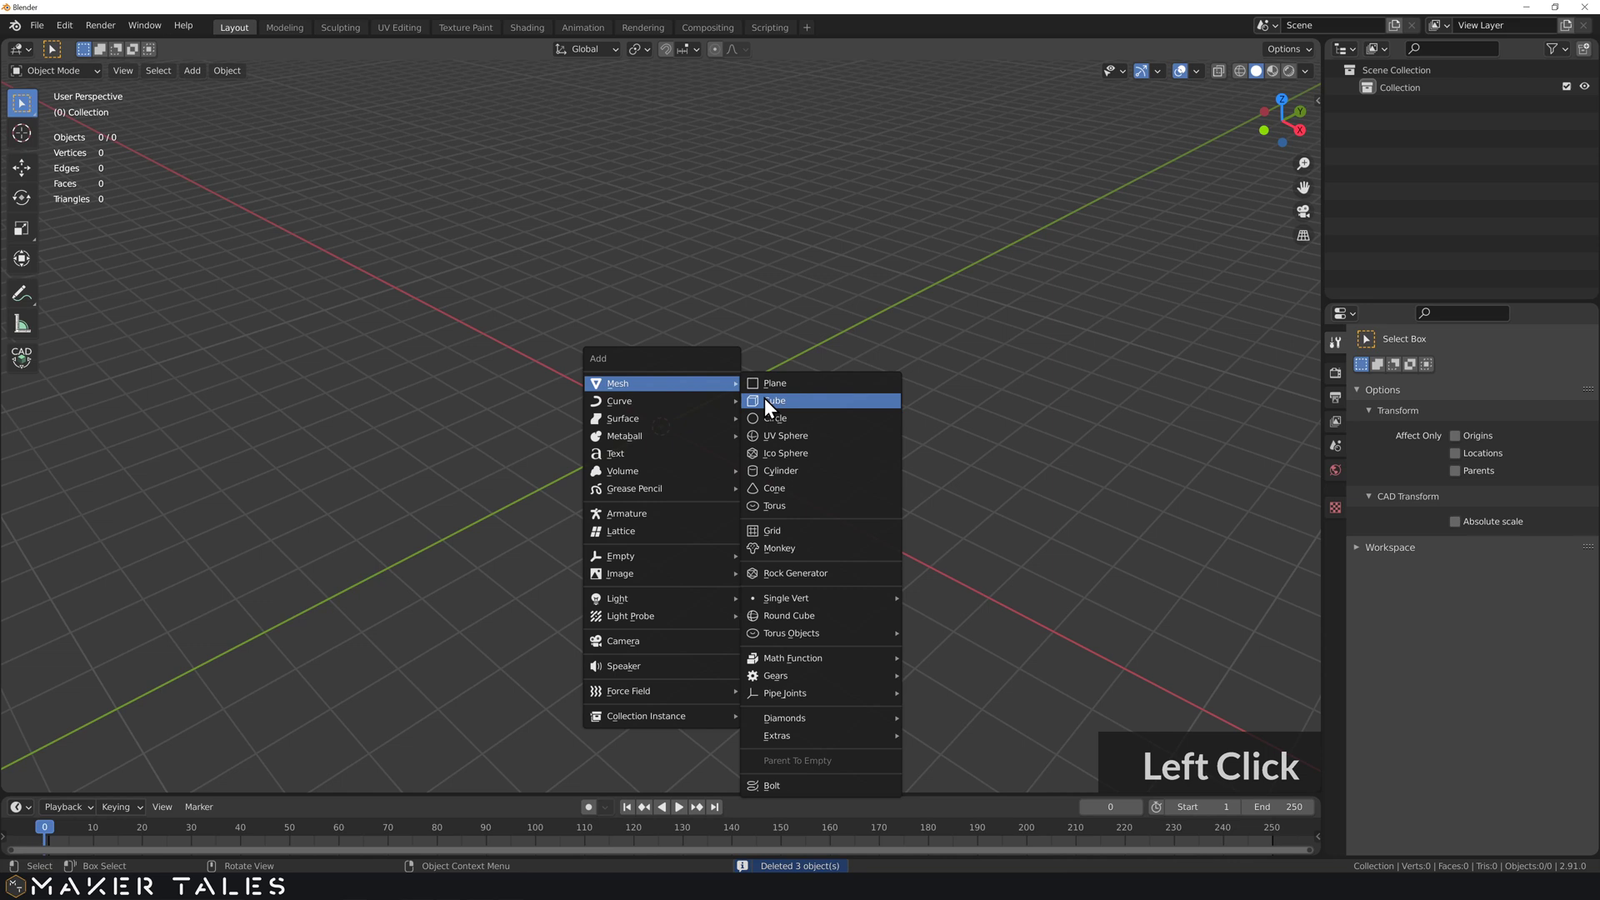
{"action": "left_click", "coordinate": [140, 779]}
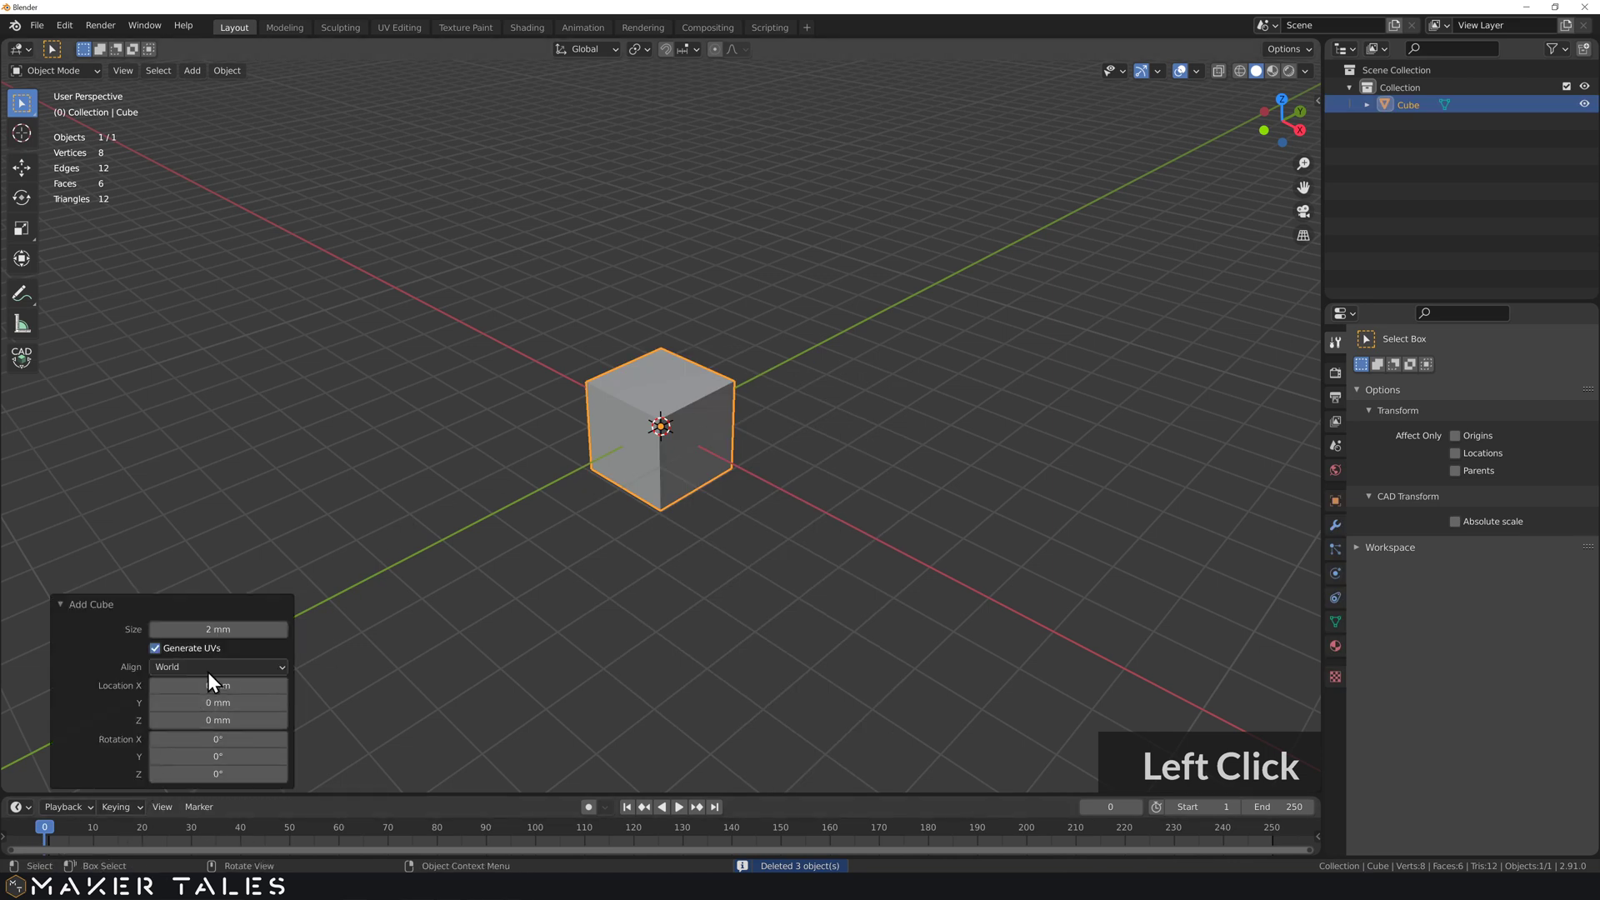
{"action": "left_click", "coordinate": [218, 629]}
{"action": "type", "text": "10"}
{"action": "key", "text": "Return"}
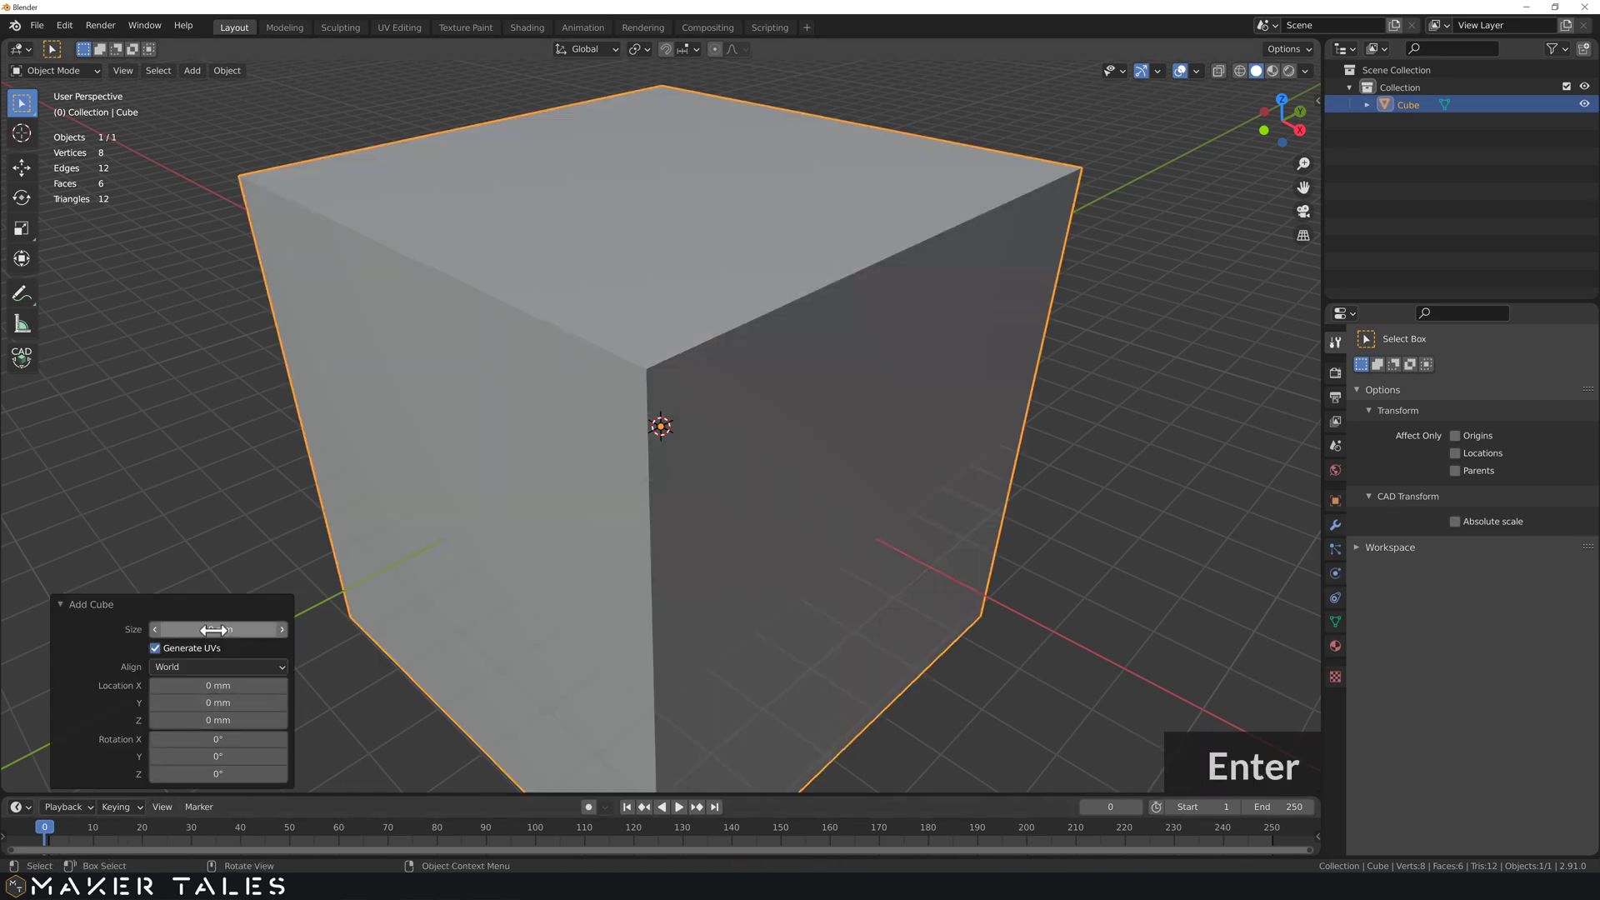
{"action": "scroll", "coordinate": [527, 438], "scroll_direction": "down", "scroll_amount": 3}
{"action": "scroll", "coordinate": [513, 452], "scroll_direction": "down", "scroll_amount": 2}
{"action": "mouse_move", "coordinate": [513, 450]}
{"action": "middle_mouse_down"}
{"action": "mouse_move", "coordinate": [457, 444]}
{"action": "mouse_move", "coordinate": [507, 448]}
{"action": "middle_mouse_up"}
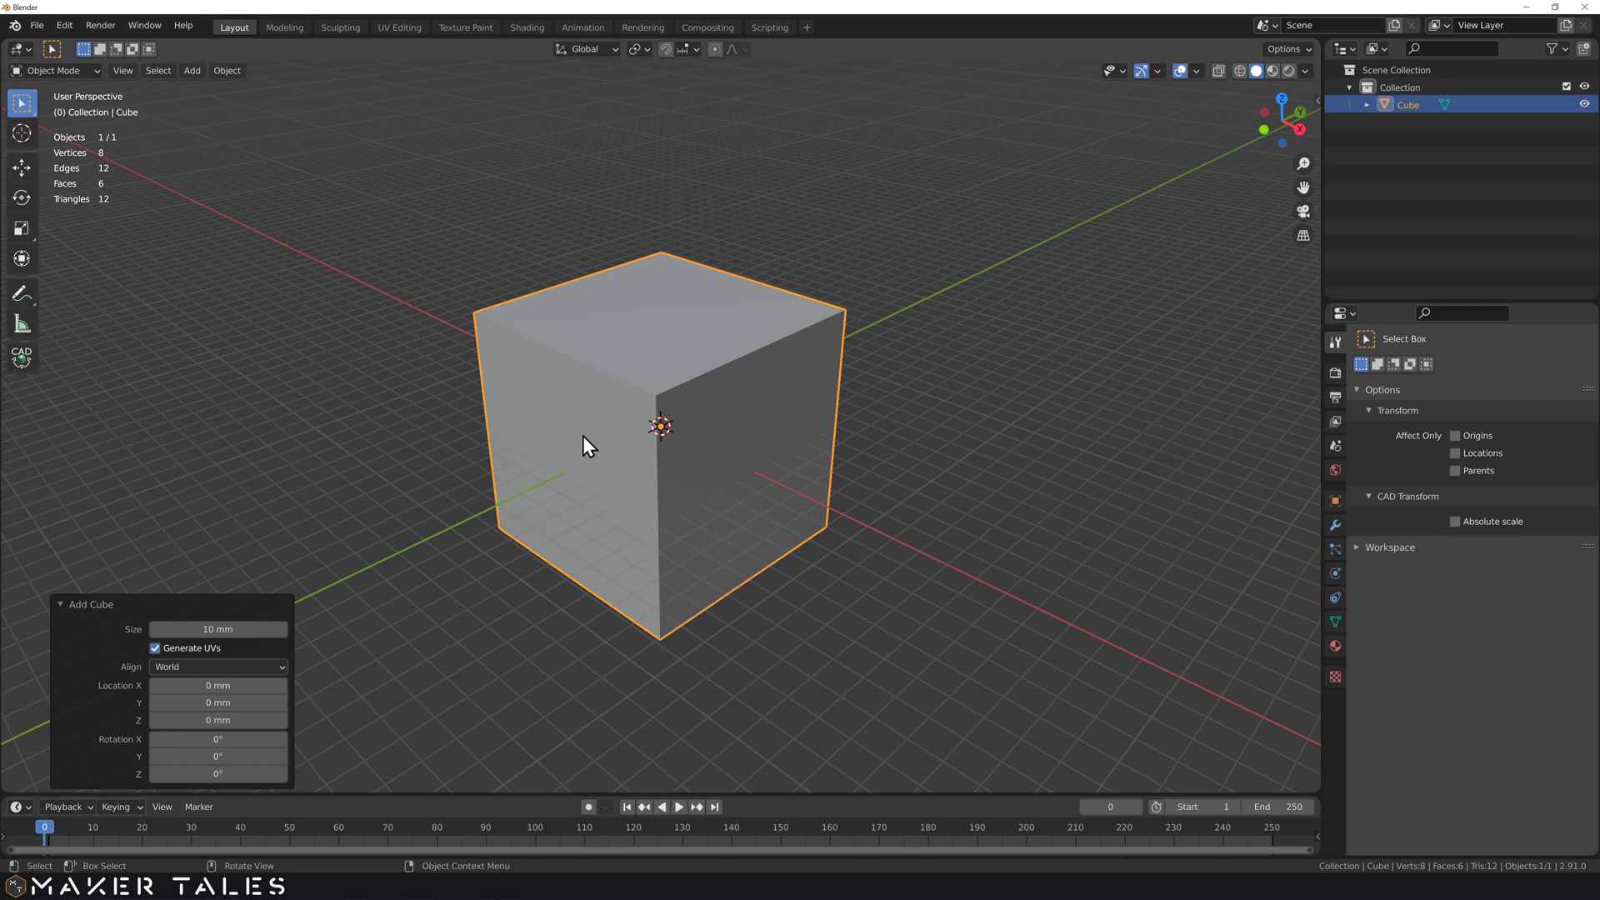
Step: In Edit Mode, subdivide the cube with 2 cuts, then deselect all vertices
{"action": "key", "text": "Tab"}
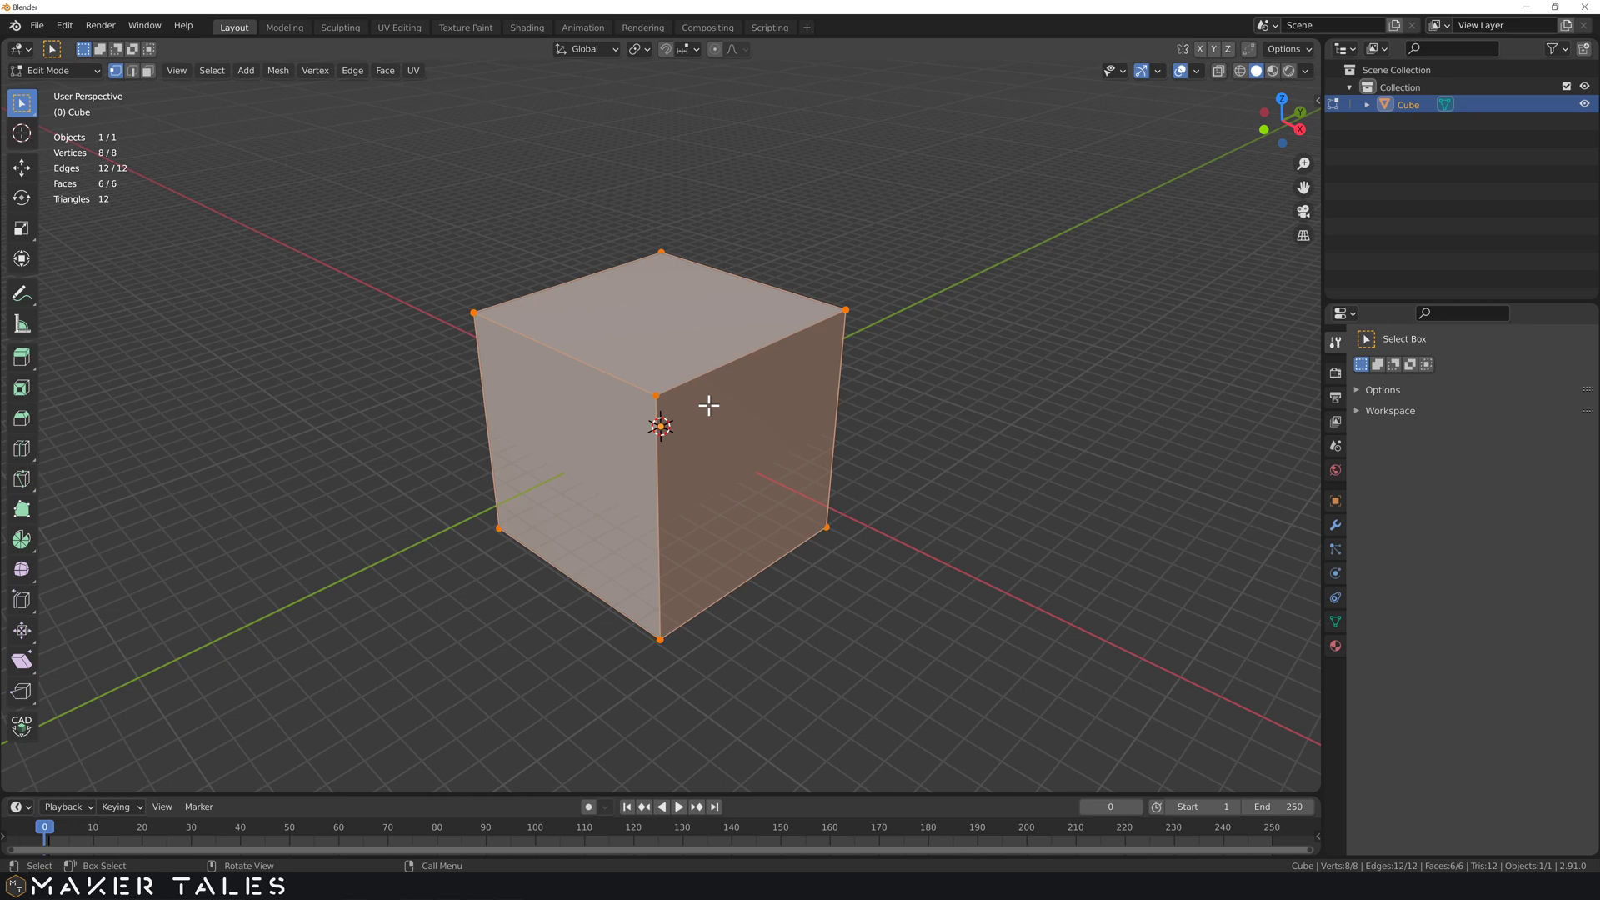
{"action": "right_click", "coordinate": [651, 368]}
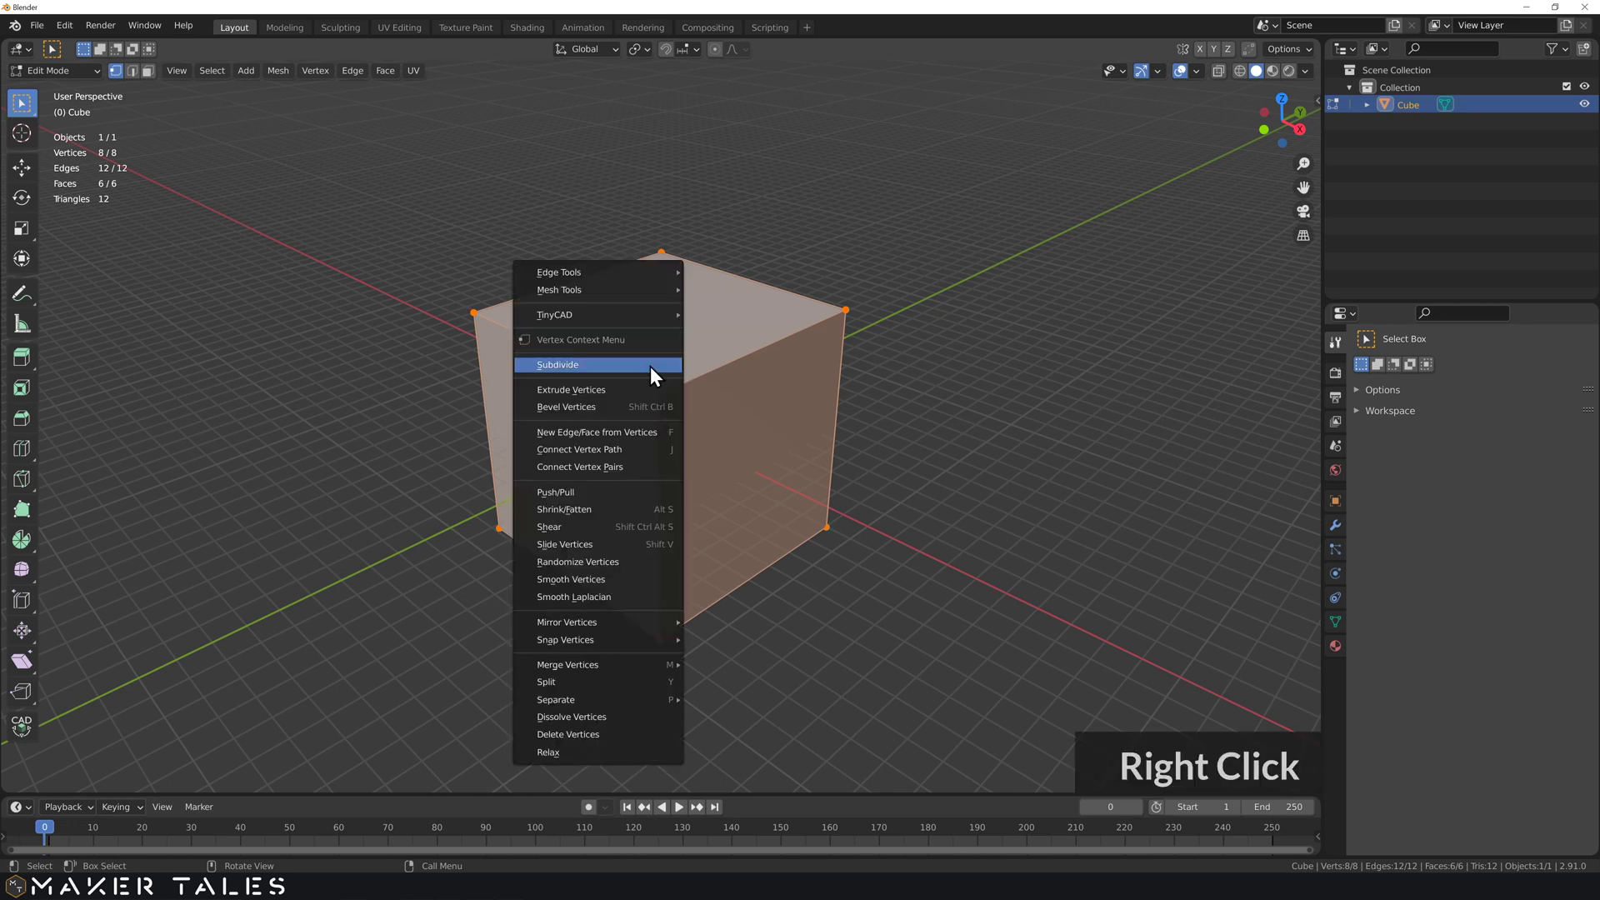
{"action": "left_click", "coordinate": [651, 367]}
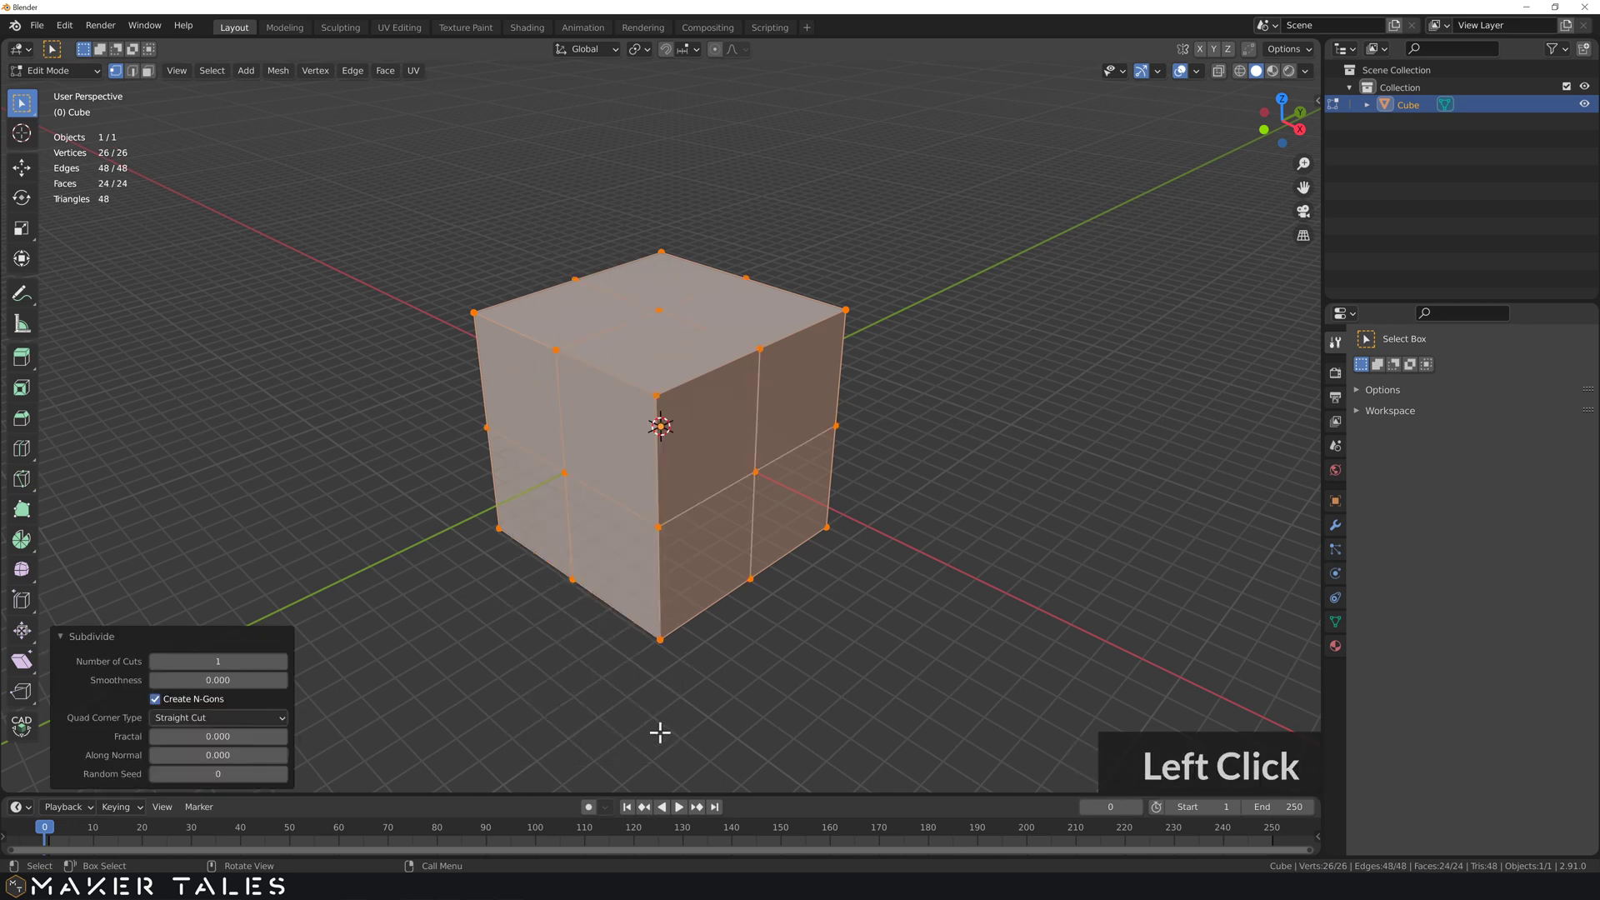
{"action": "left_click", "coordinate": [277, 663]}
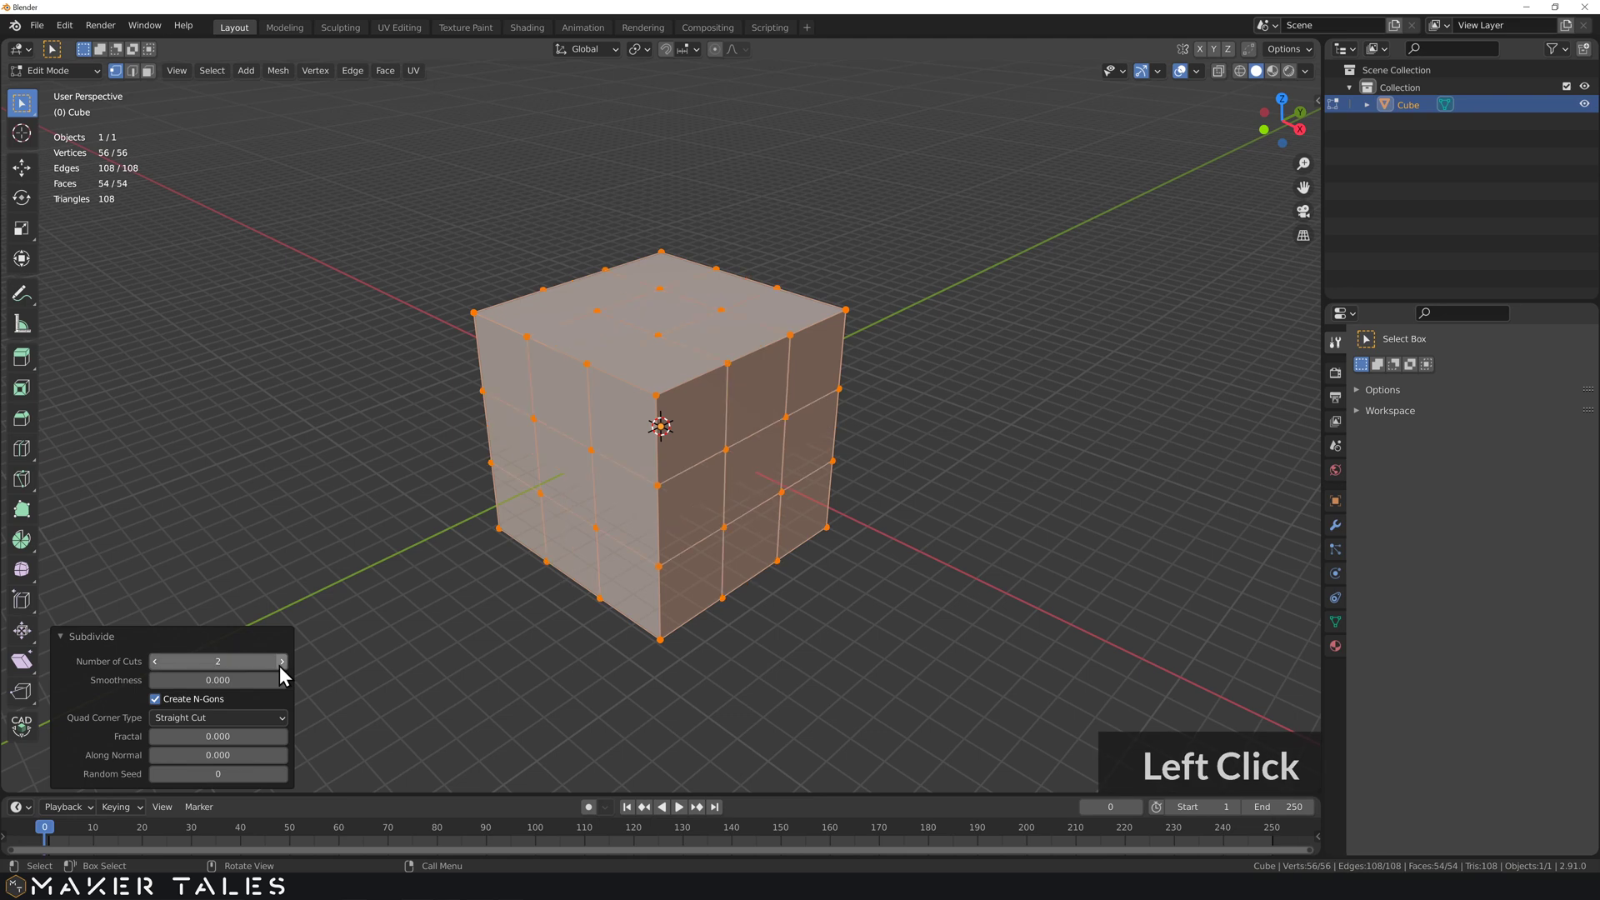
{"action": "left_click", "coordinate": [1042, 392]}
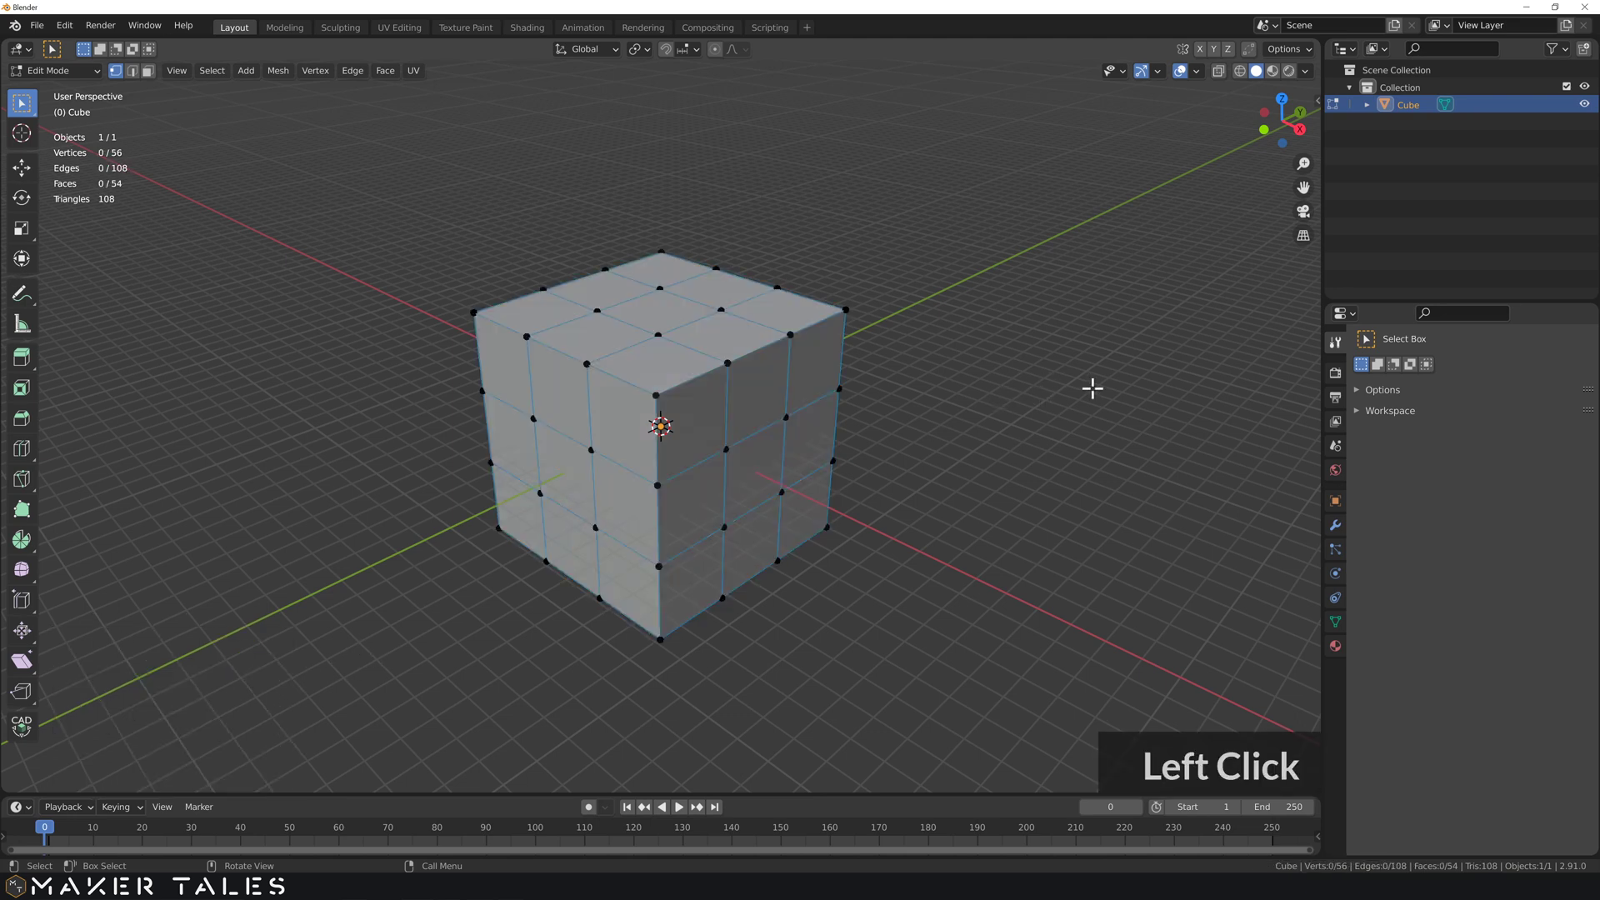
{"action": "middle_click_drag", "start_coordinate": [1089, 385], "coordinate": [1031, 401]}
{"action": "scroll", "coordinate": [743, 432], "scroll_direction": "up", "scroll_amount": 1}
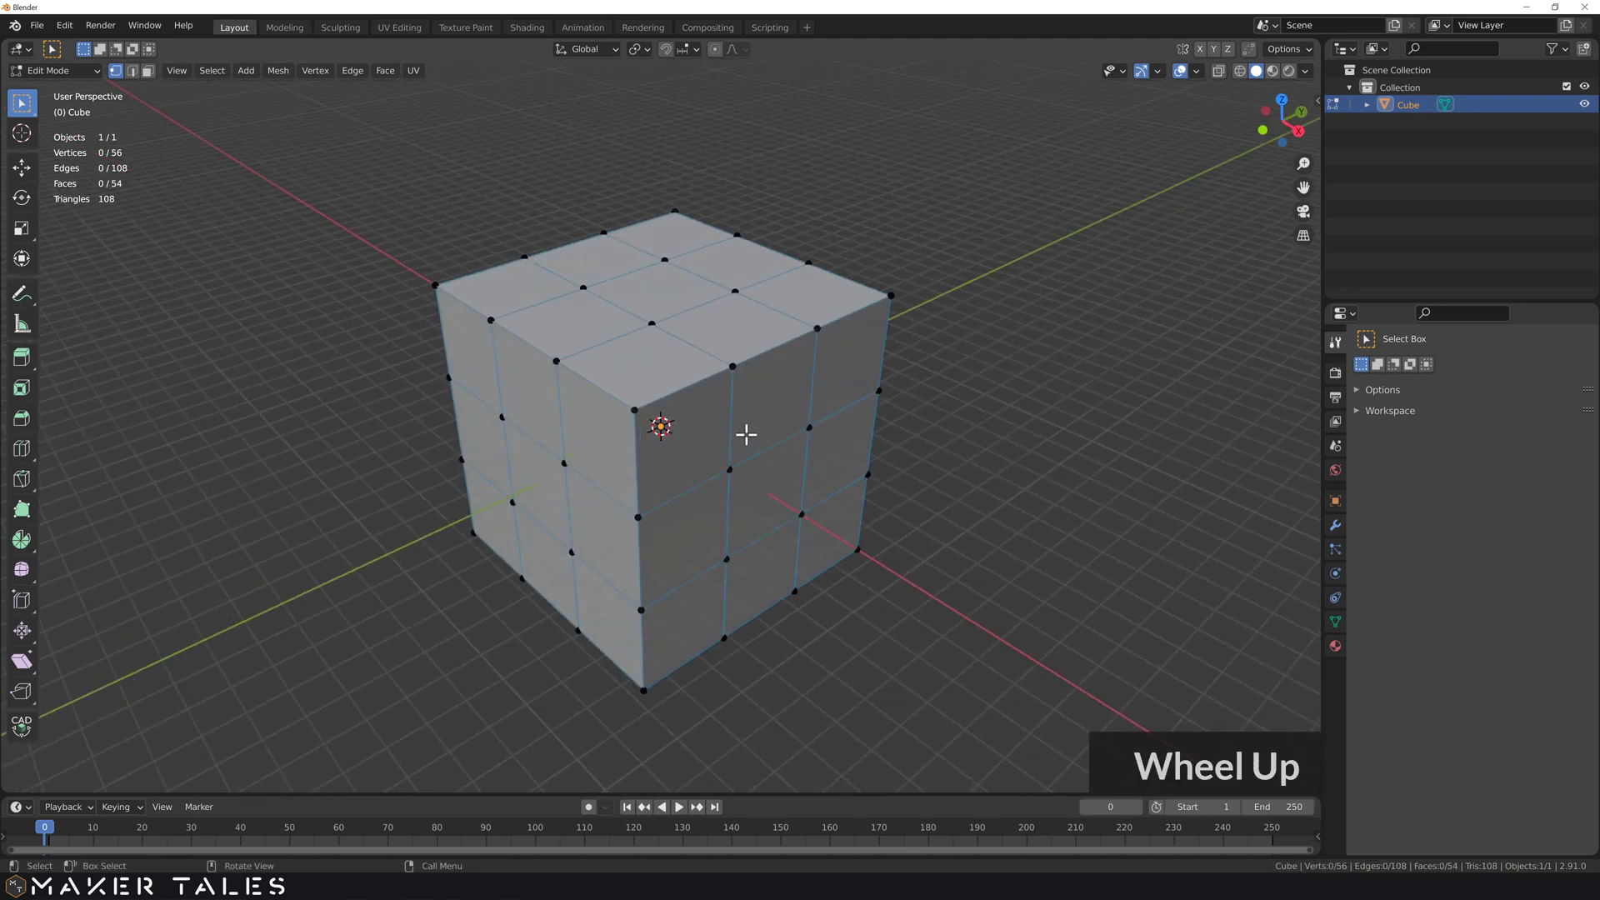
{"action": "scroll", "coordinate": [686, 378], "scroll_direction": "up", "scroll_amount": 3}
{"action": "left_click", "coordinate": [661, 338]}
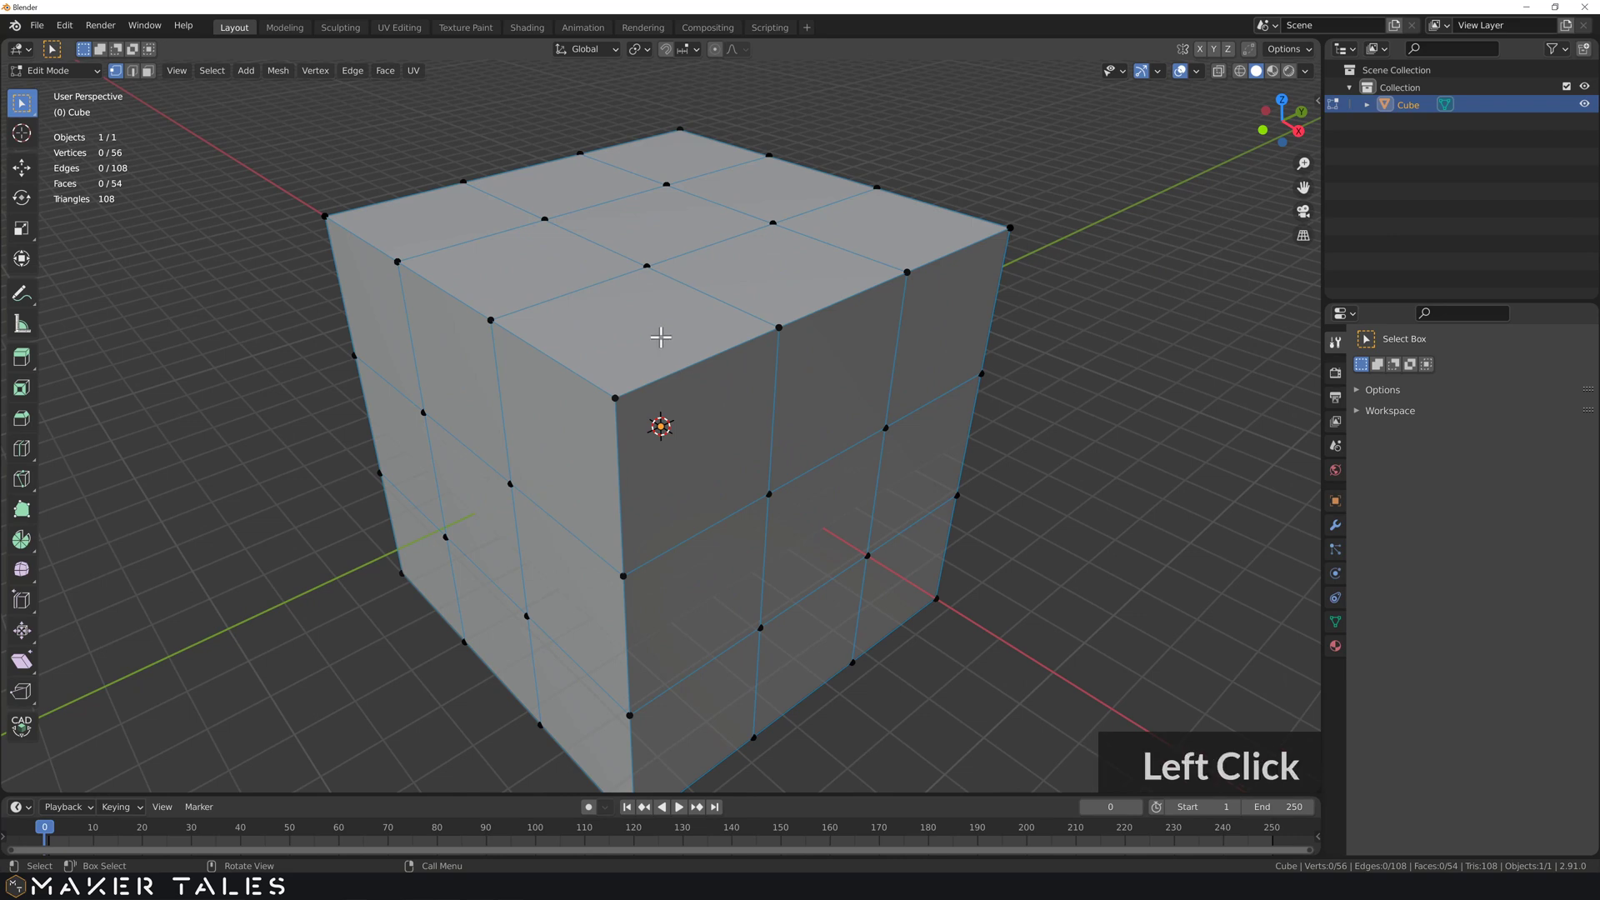
{"action": "key", "text": "3"}
{"action": "left_click", "coordinate": [661, 337]}
{"action": "key", "text": "e"}
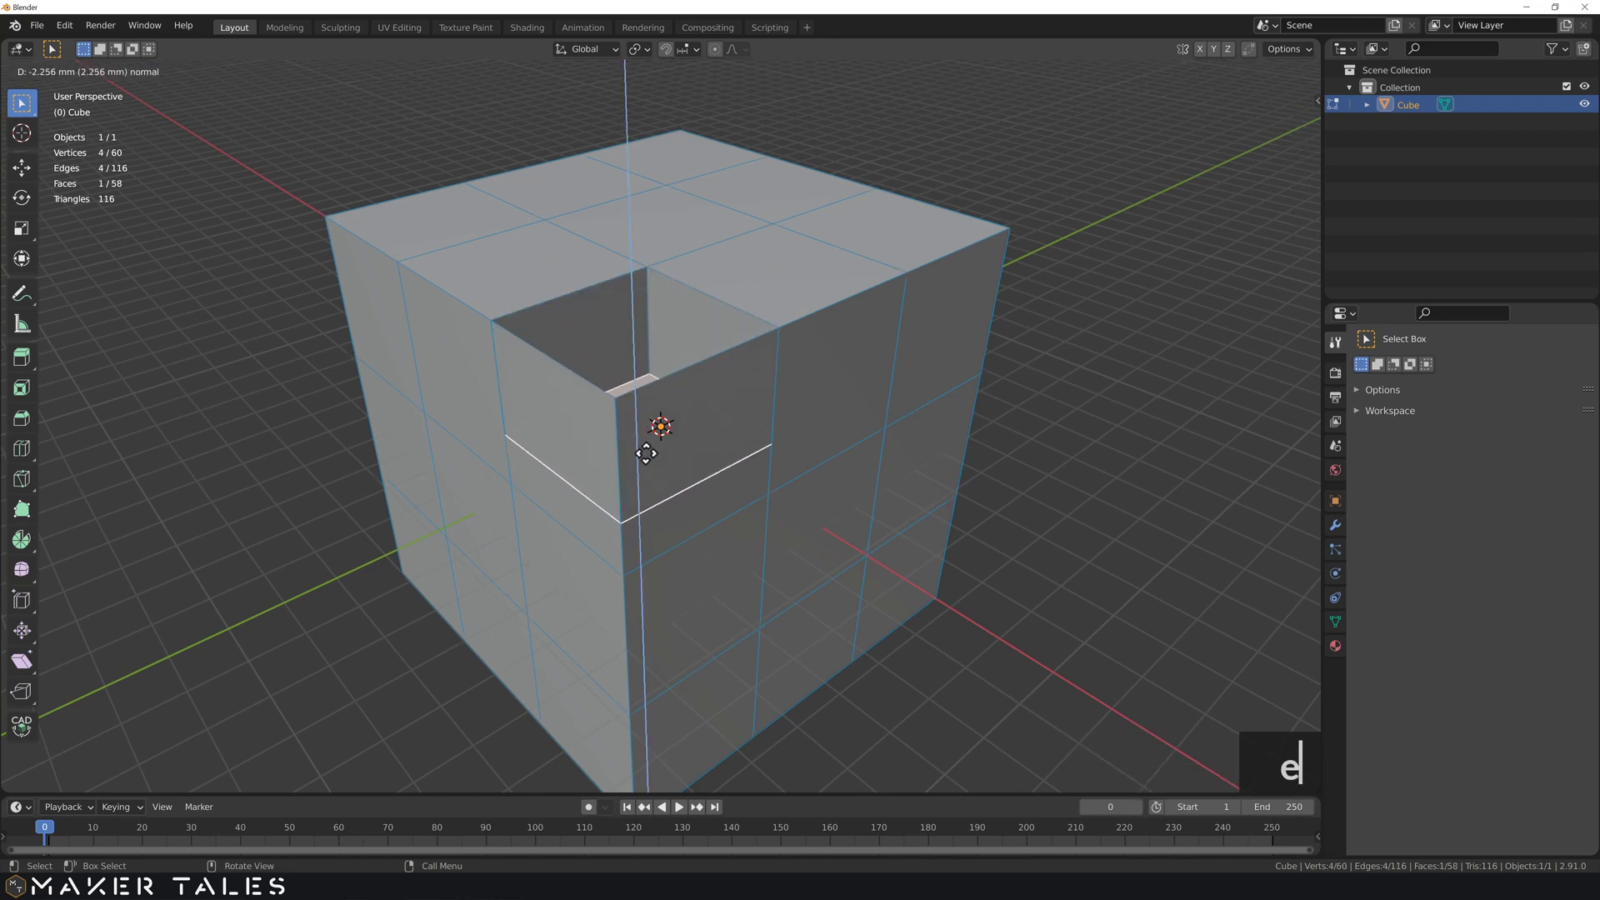
{"action": "left_click", "coordinate": [660, 465]}
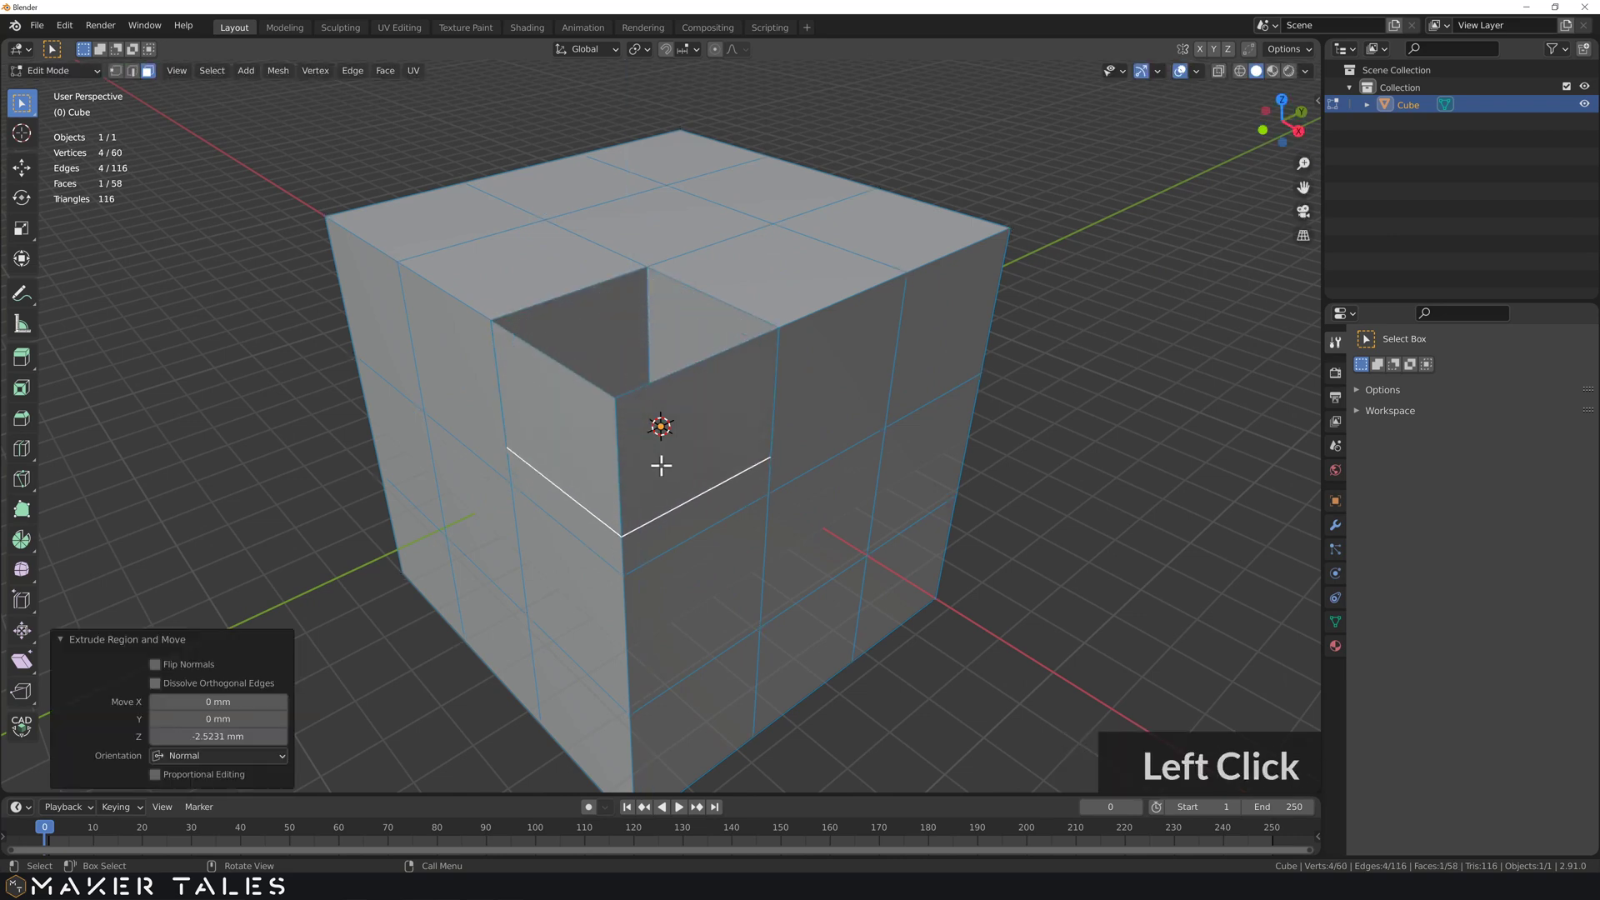
{"action": "key", "text": "ctrl+z"}
{"action": "key", "text": "alt+e"}
{"action": "left_click", "coordinate": [674, 388]}
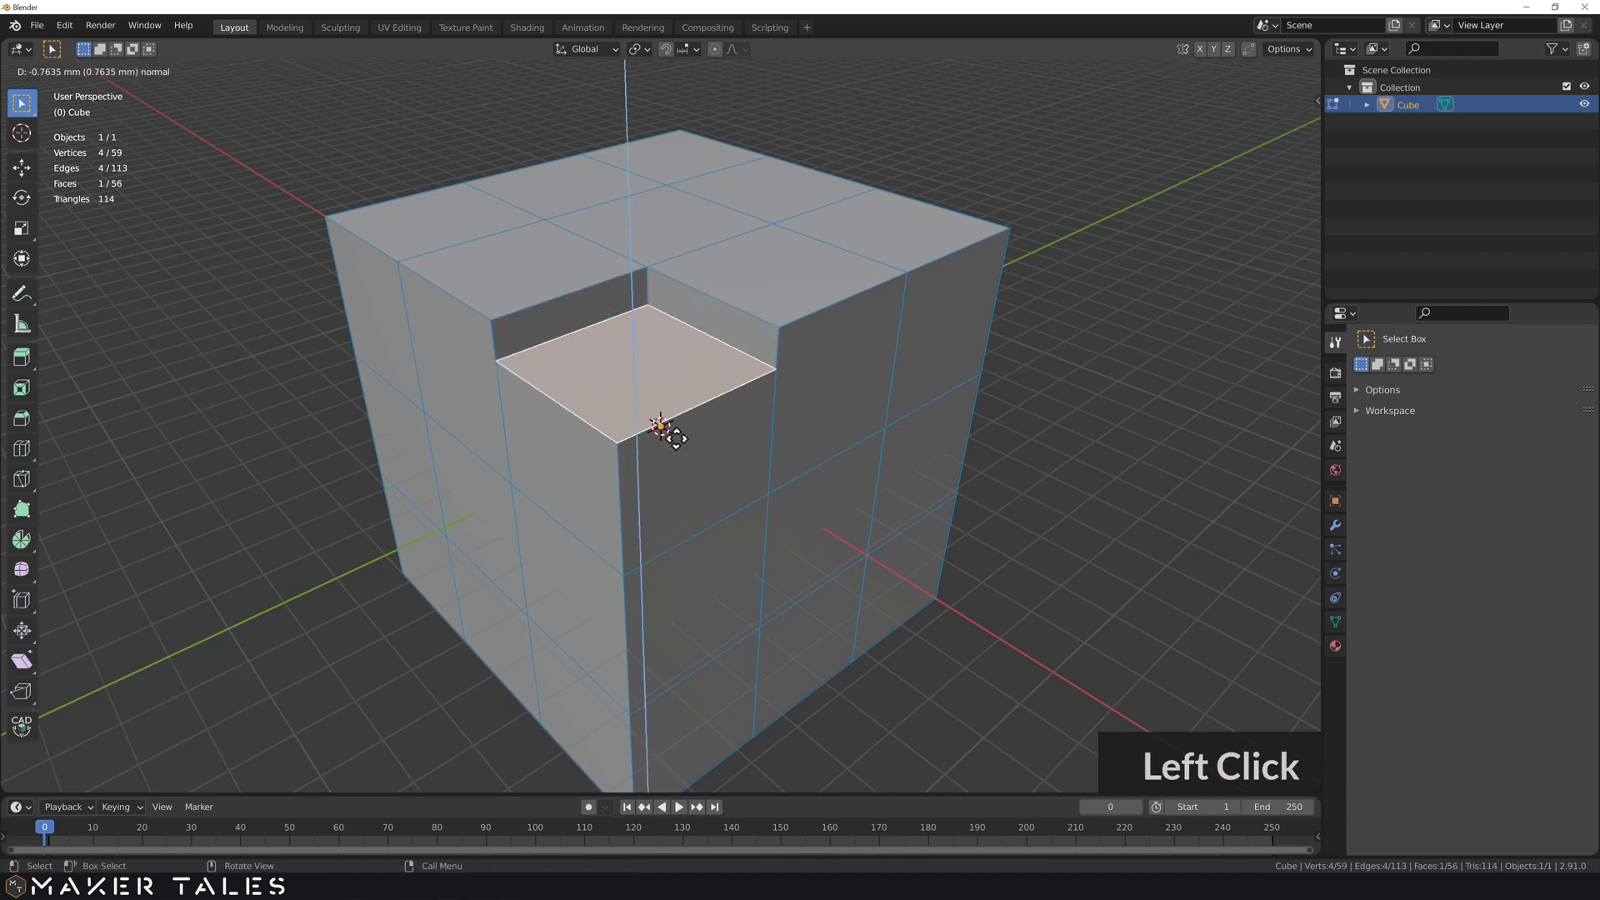
{"action": "left_click", "coordinate": [679, 521]}
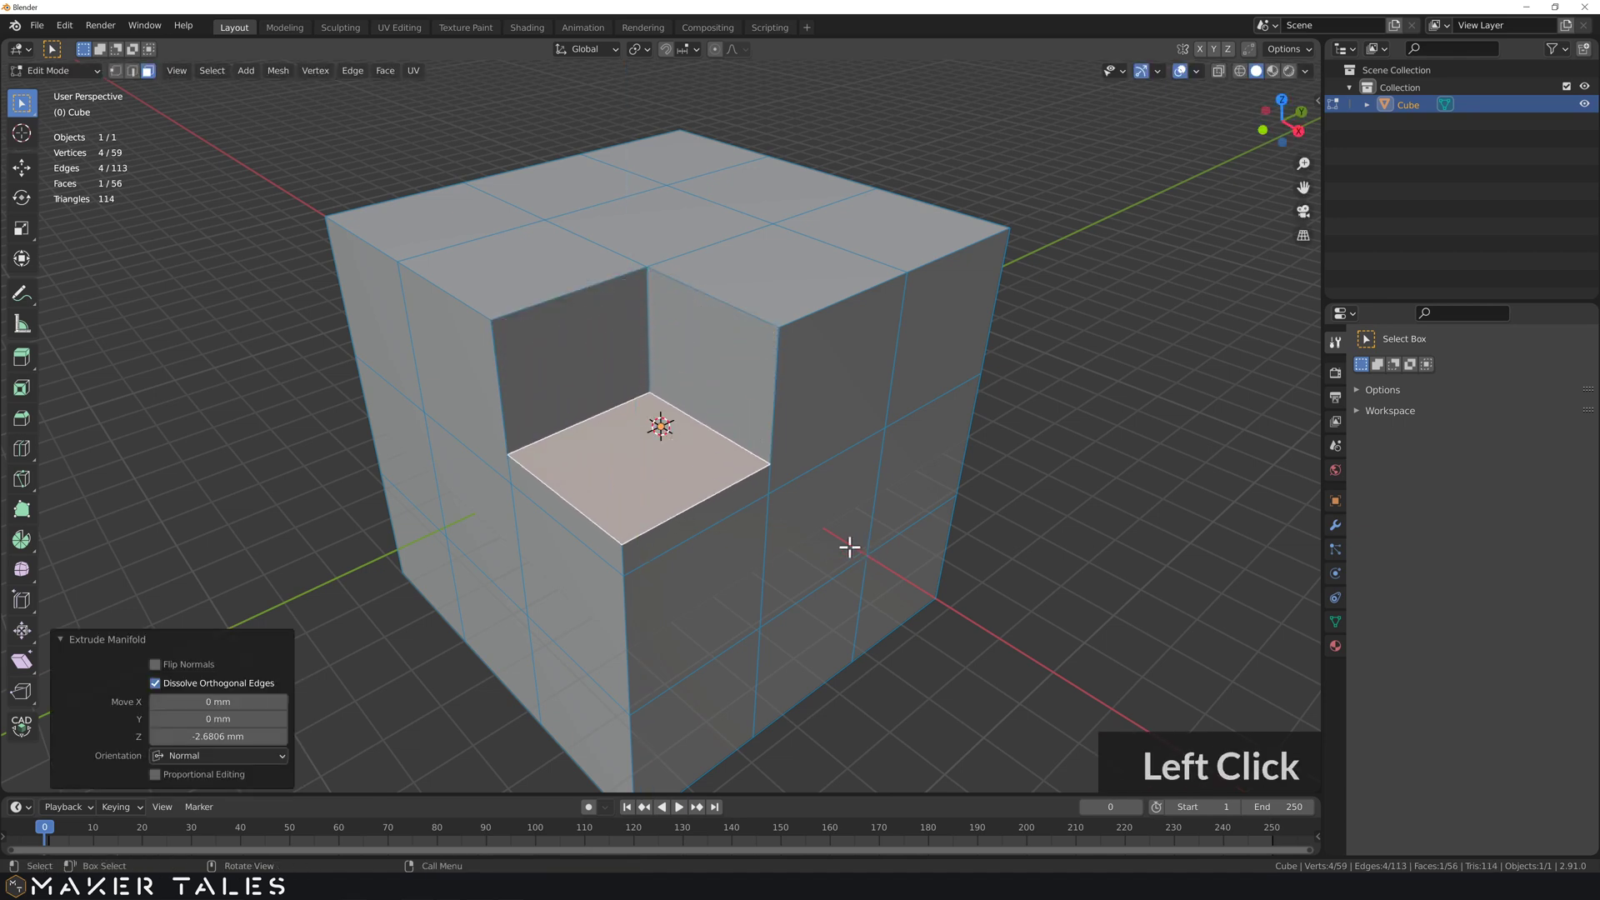
{"action": "key", "text": "ctrl+z"}
{"action": "mouse_move", "coordinate": [840, 547]}
{"action": "middle_mouse_down"}
{"action": "mouse_move", "coordinate": [833, 489]}
{"action": "mouse_move", "coordinate": [848, 506]}
{"action": "middle_mouse_up"}
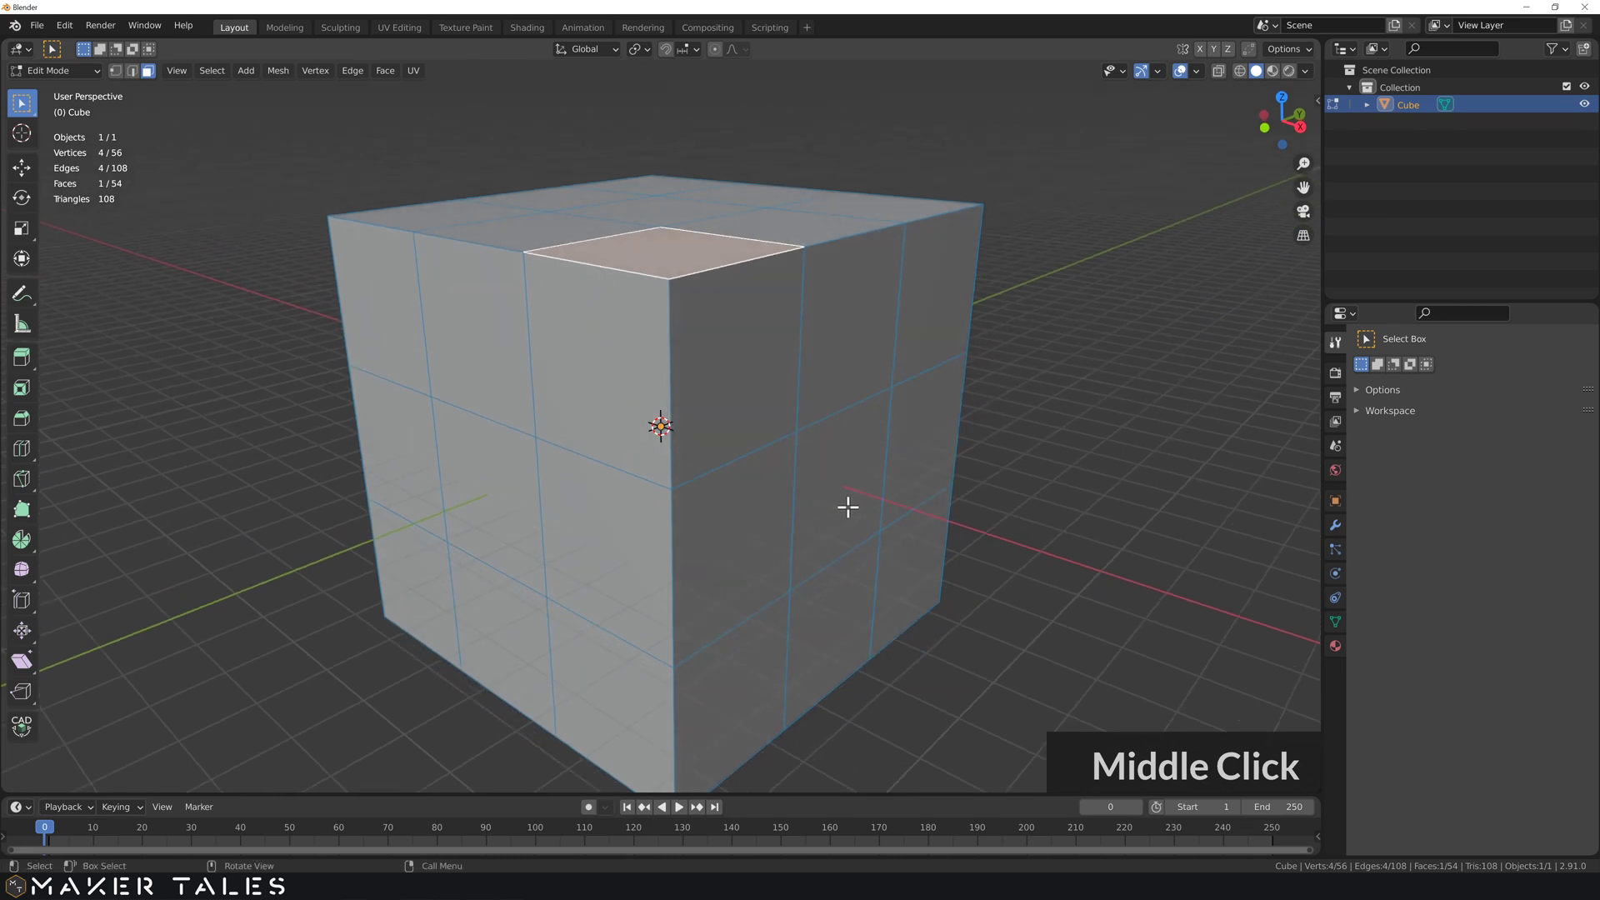
{"action": "key", "text": "alt+e"}
{"action": "left_click", "coordinate": [849, 509]}
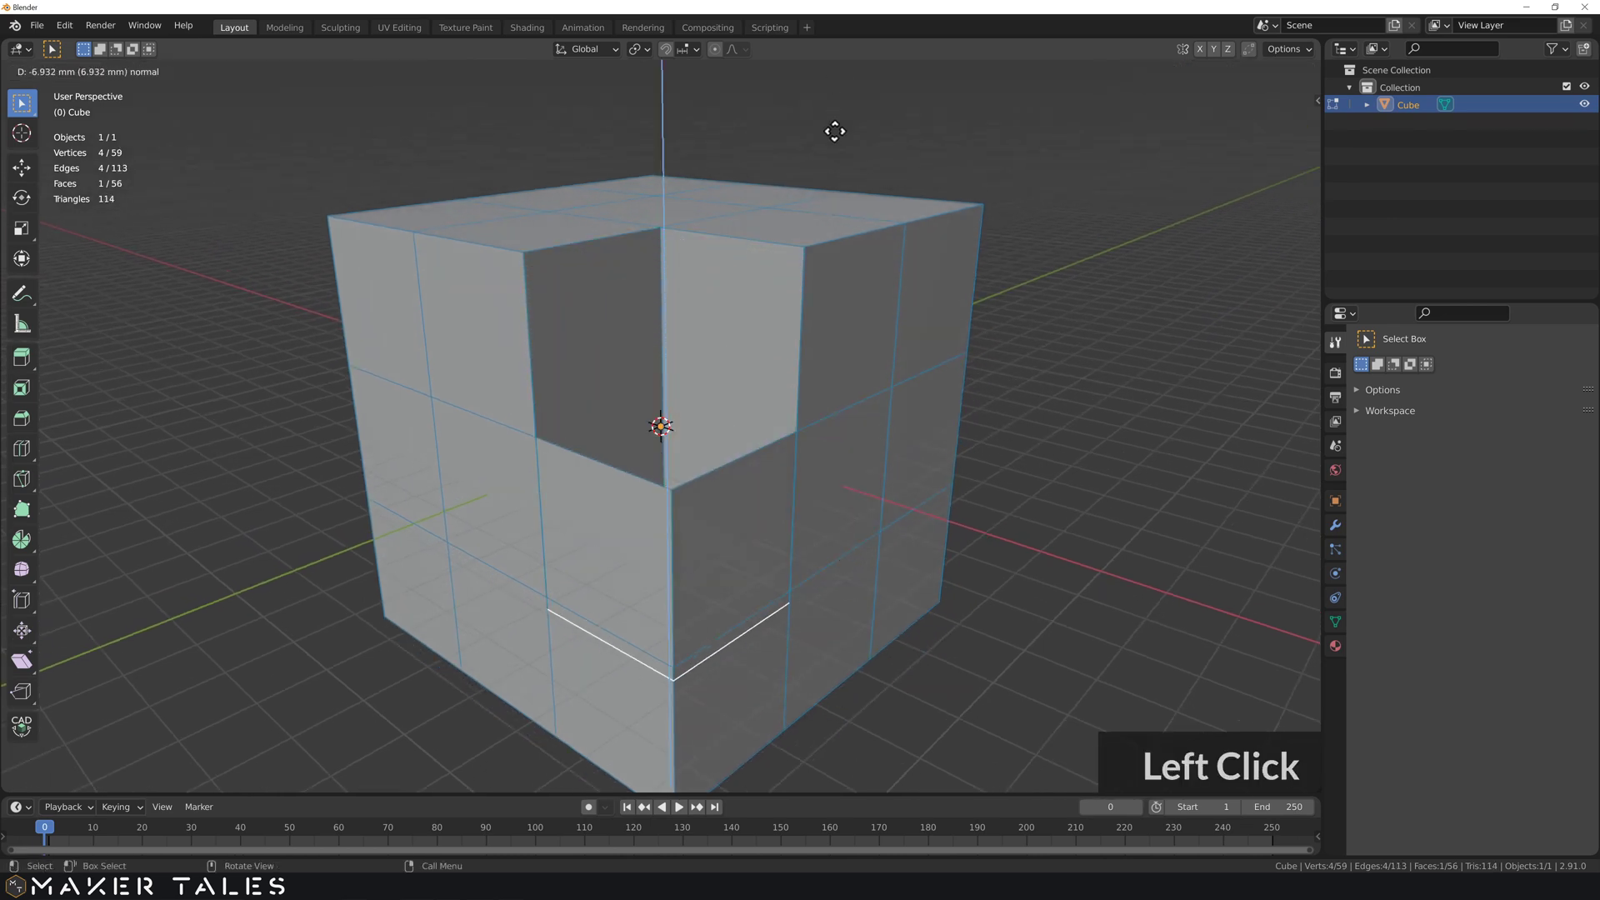
{"action": "left_click", "coordinate": [829, 762]}
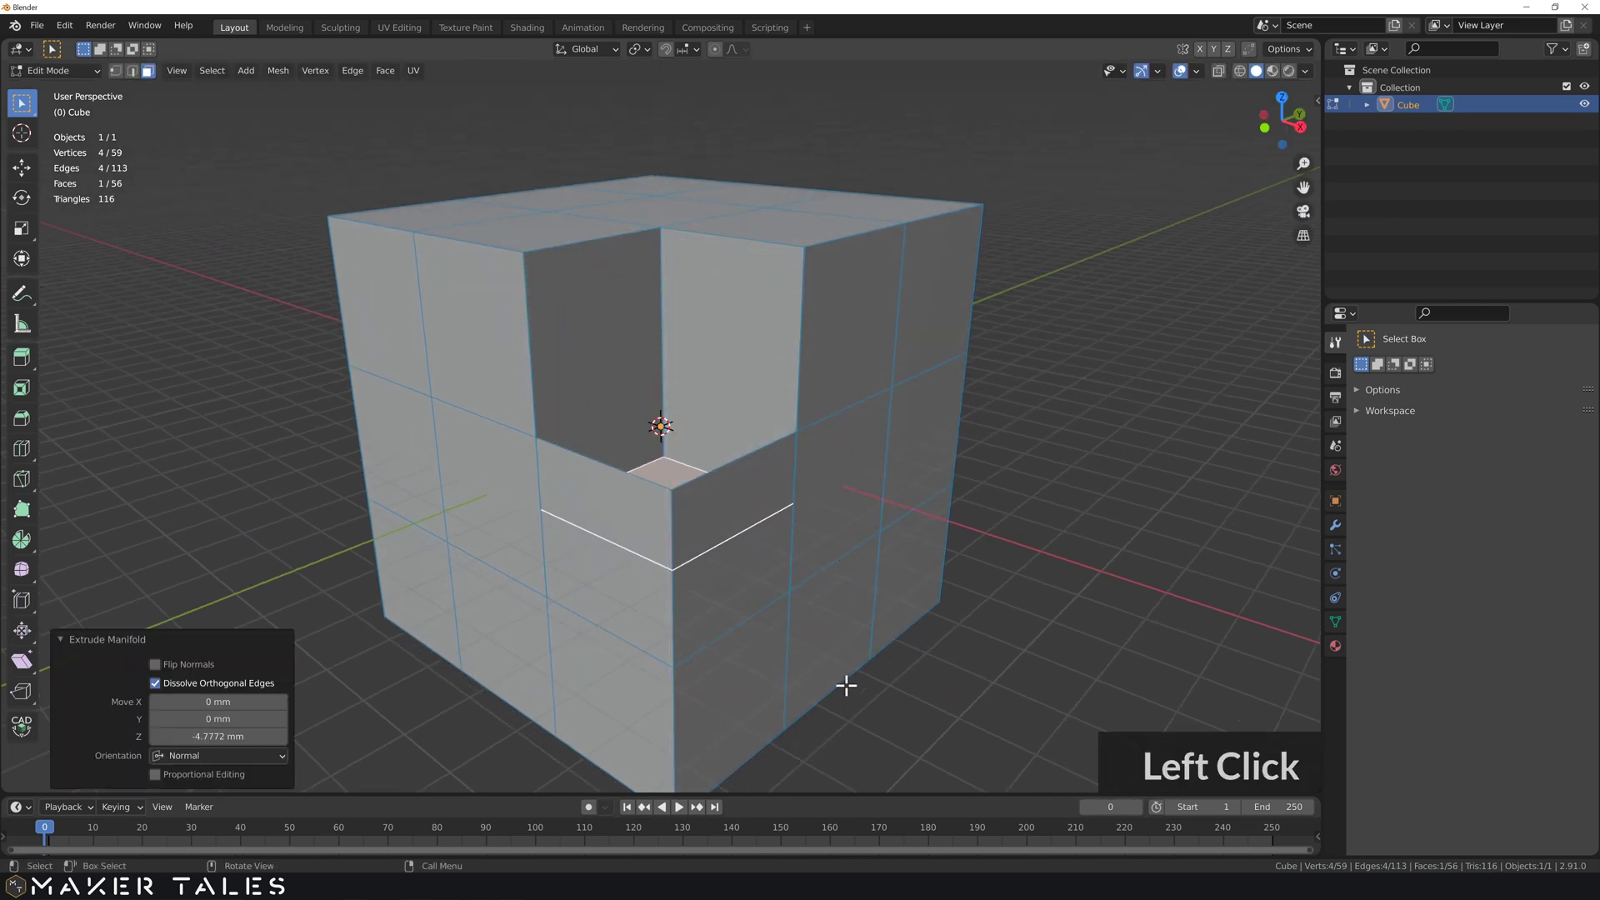
{"action": "left_click", "coordinate": [610, 494]}
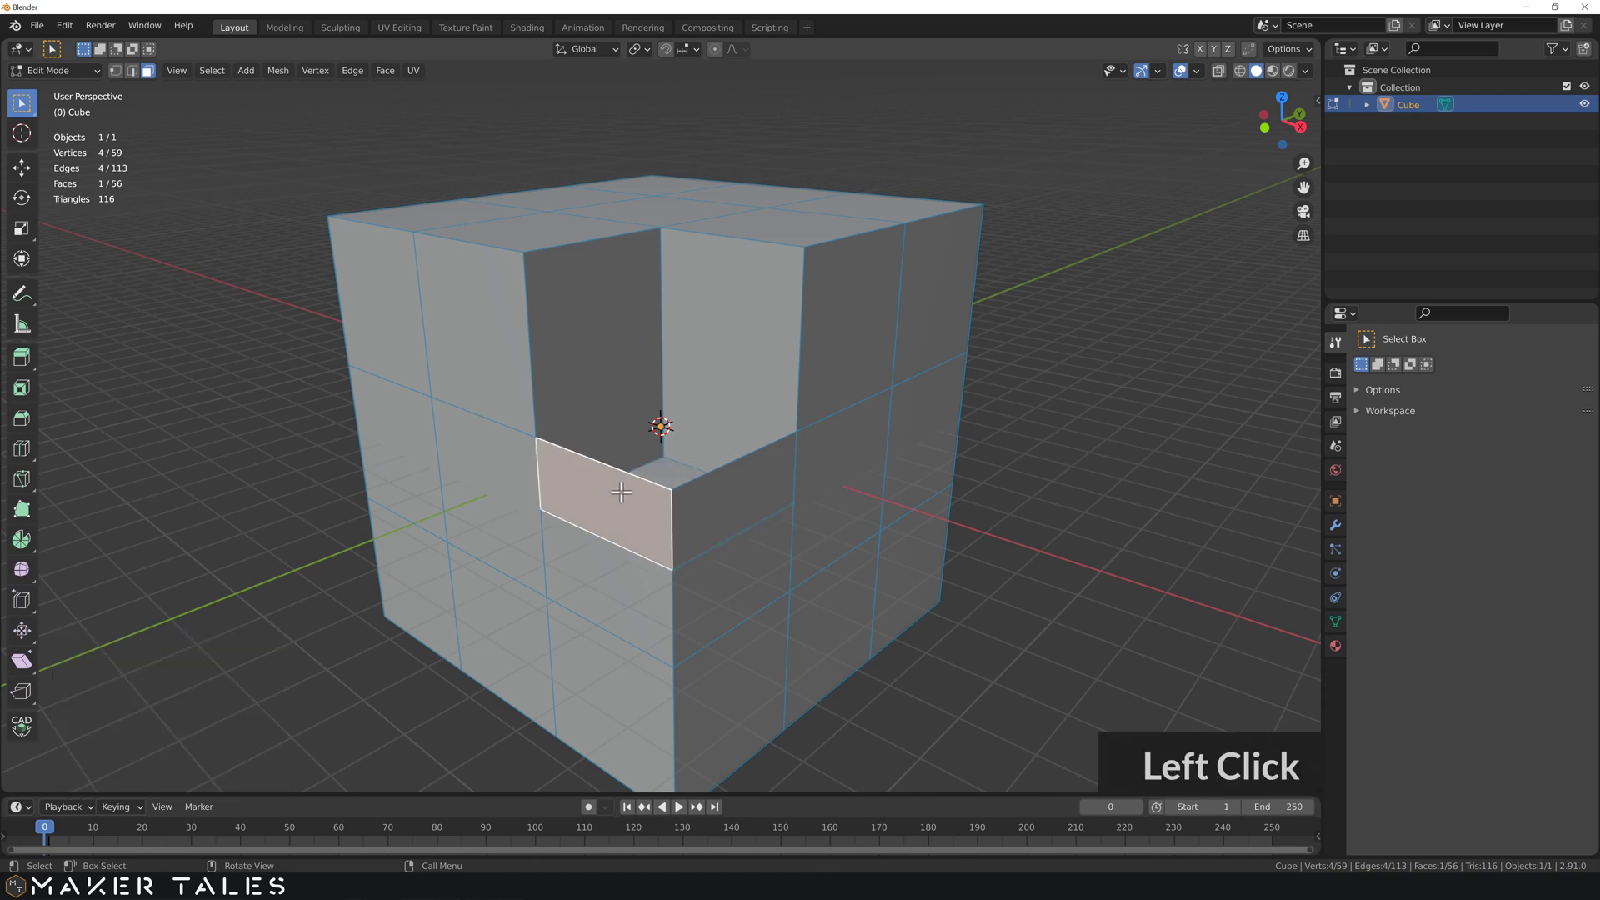
{"action": "left_click", "coordinate": [710, 491], "text": "shift"}
{"action": "key", "text": "x"}
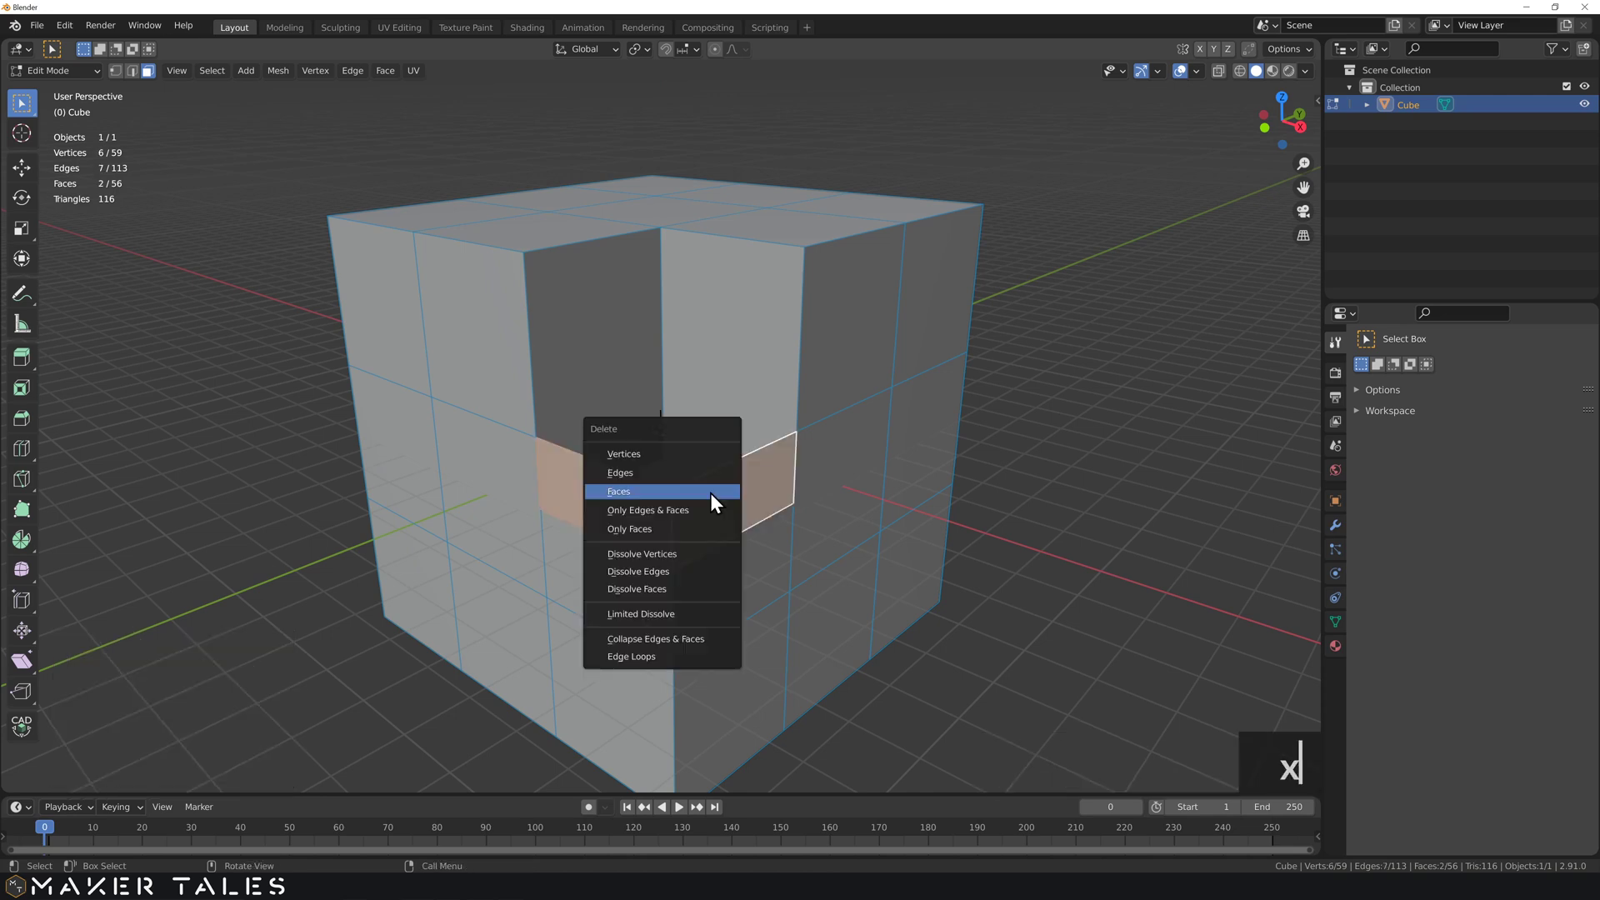
{"action": "left_click", "coordinate": [710, 492]}
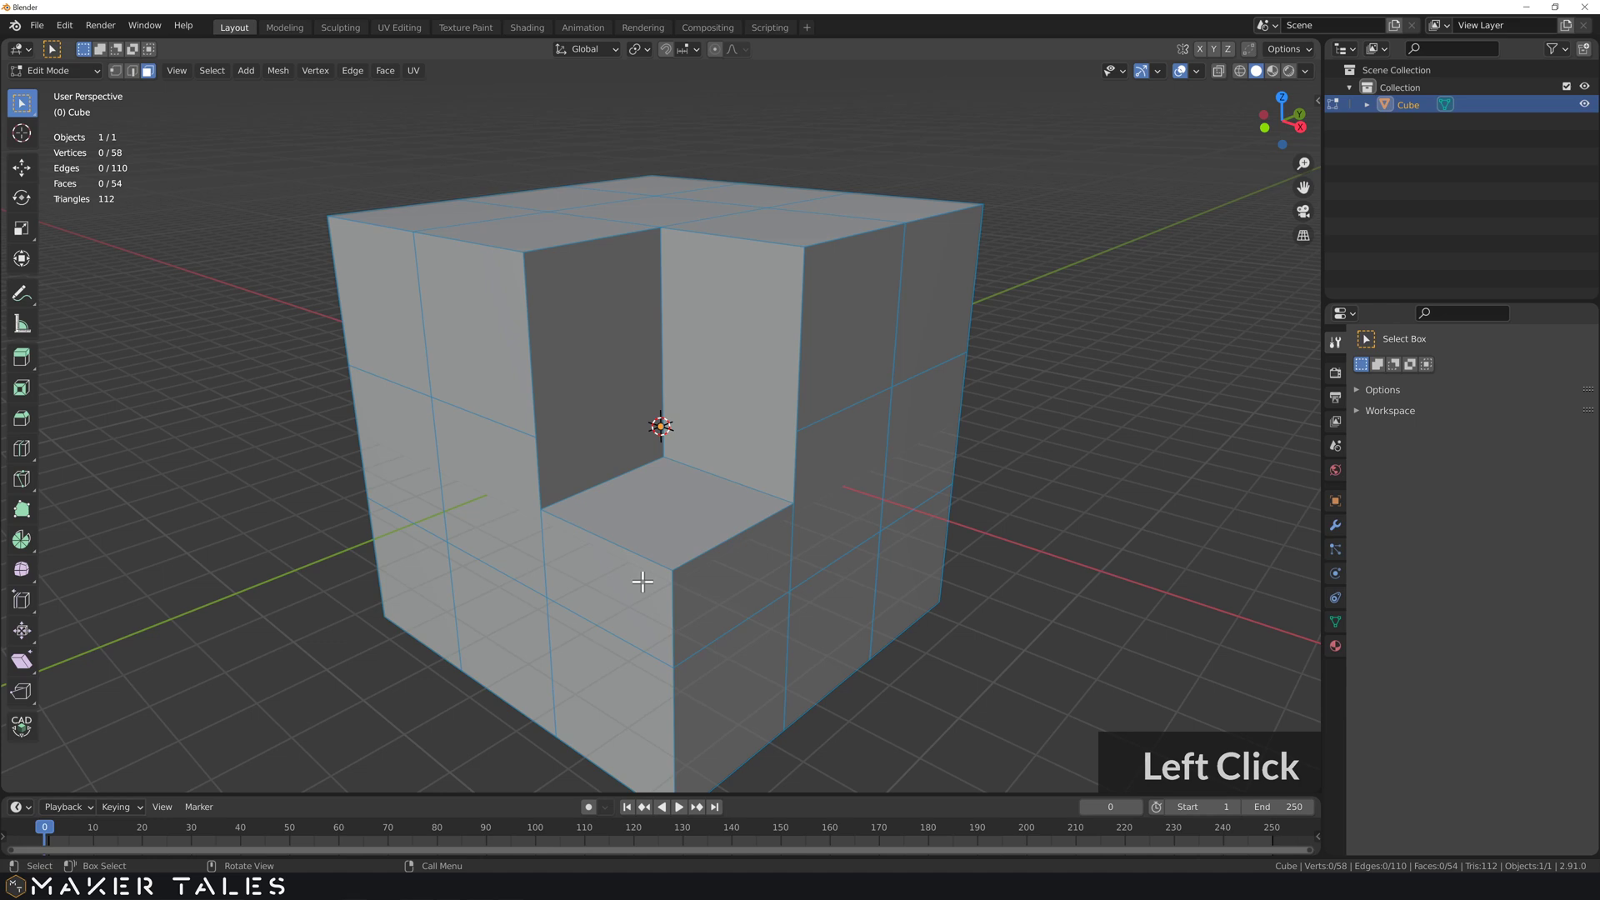
{"action": "key", "text": "ctrl+z"}
{"action": "key", "text": "ctrl+z"}
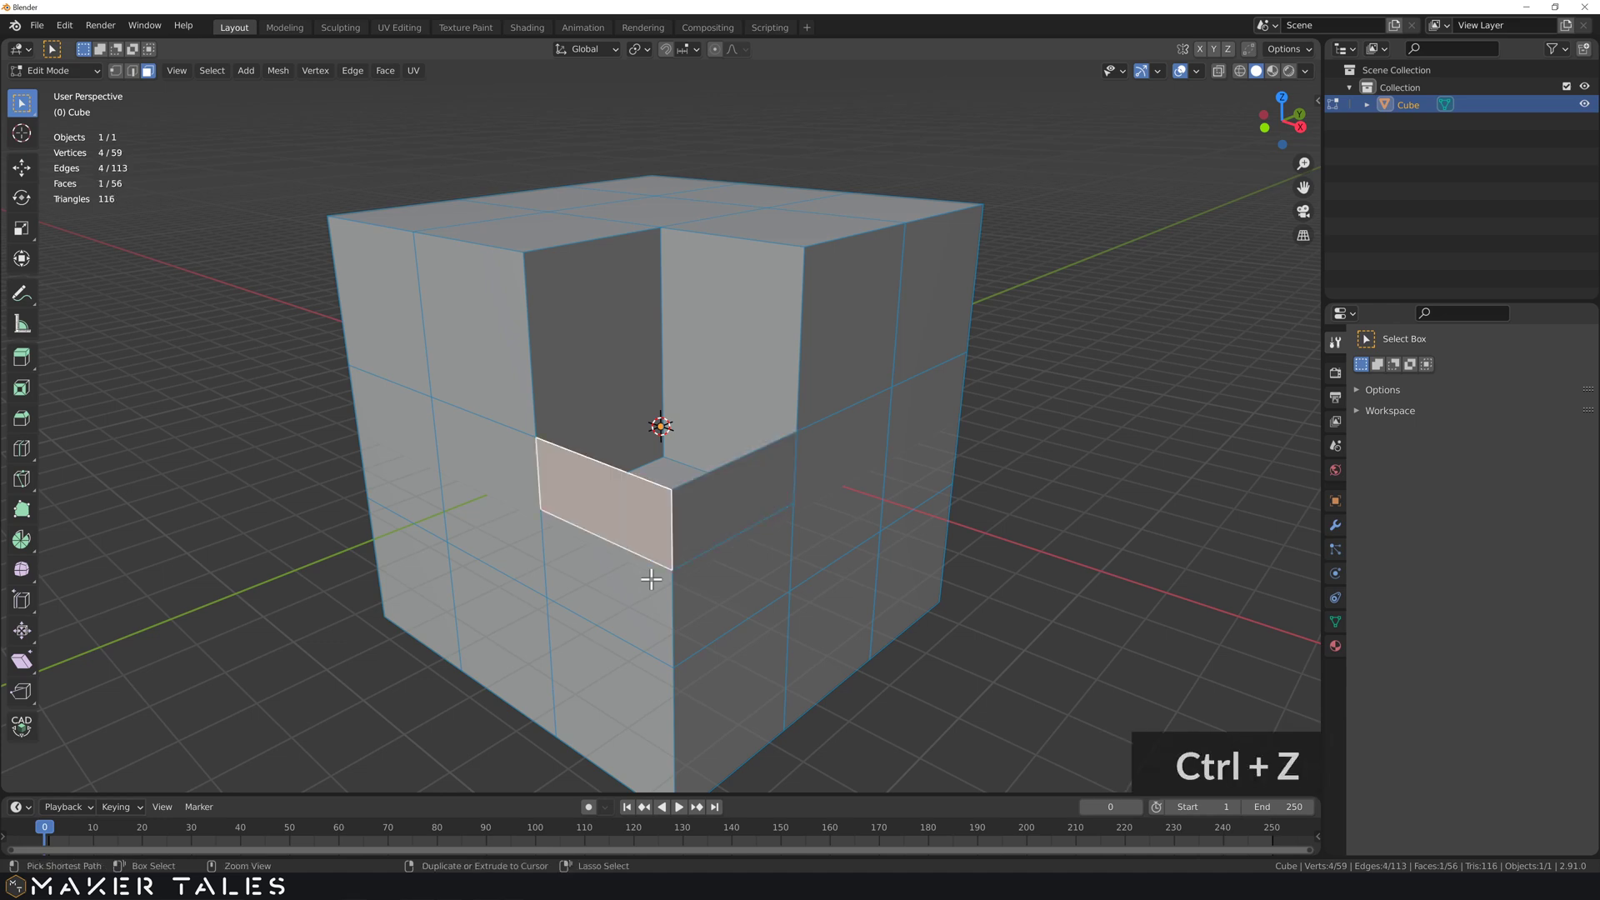
{"action": "key", "text": "ctrl+z"}
{"action": "key", "text": "ctrl+z"}
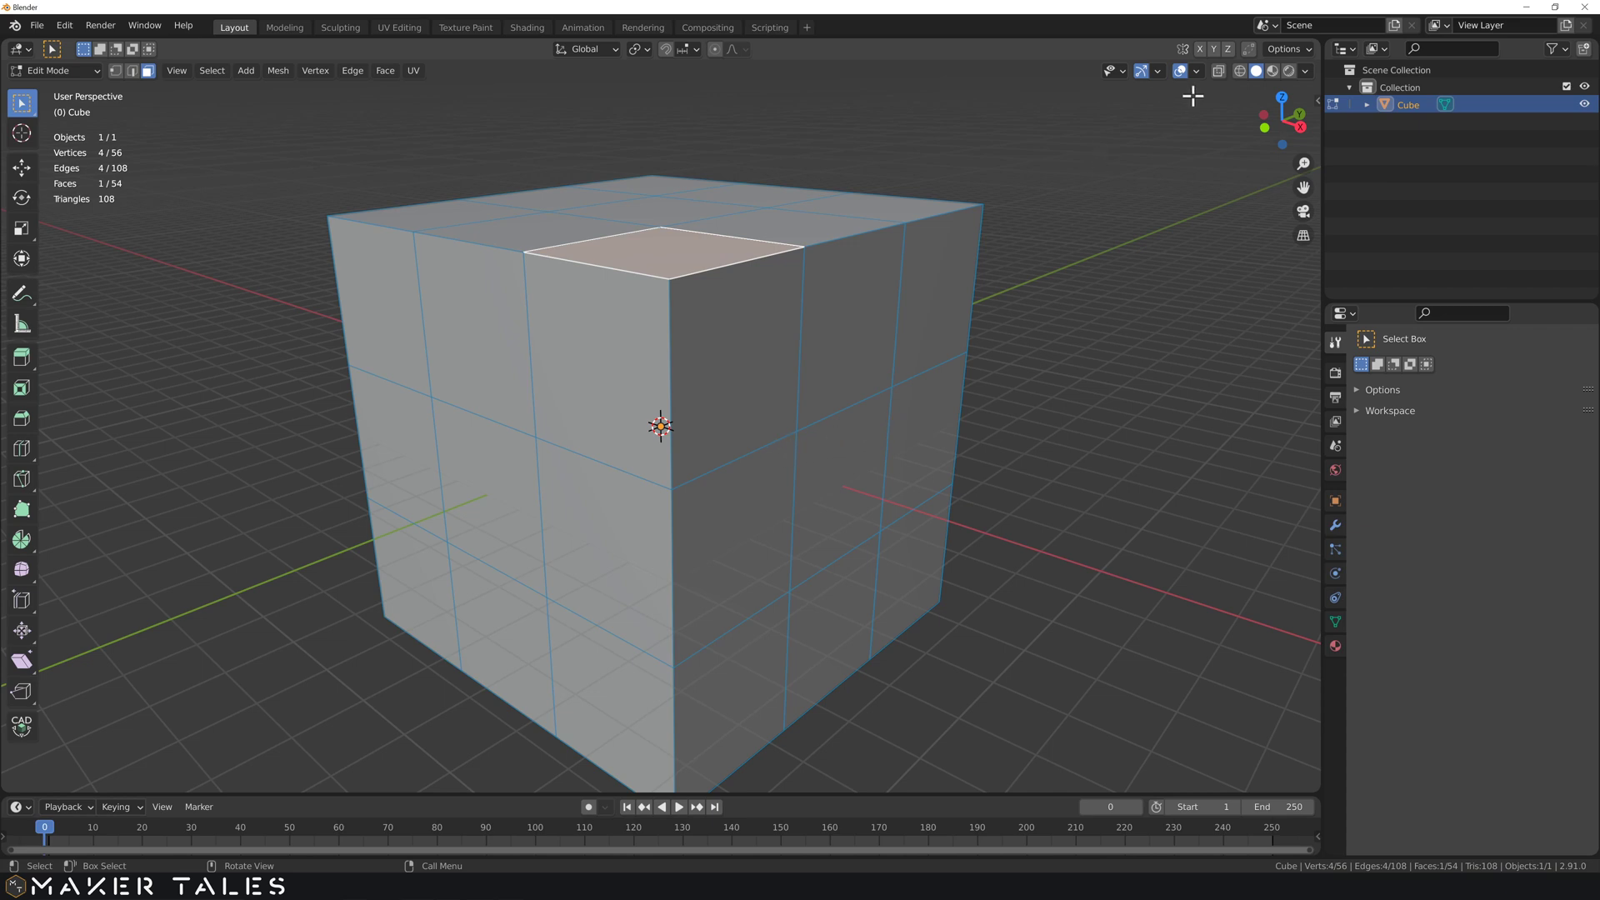
Step: Enable Auto Merge with Split Edges & Faces in the sidebar Tool options
{"action": "left_click", "coordinate": [1252, 50]}
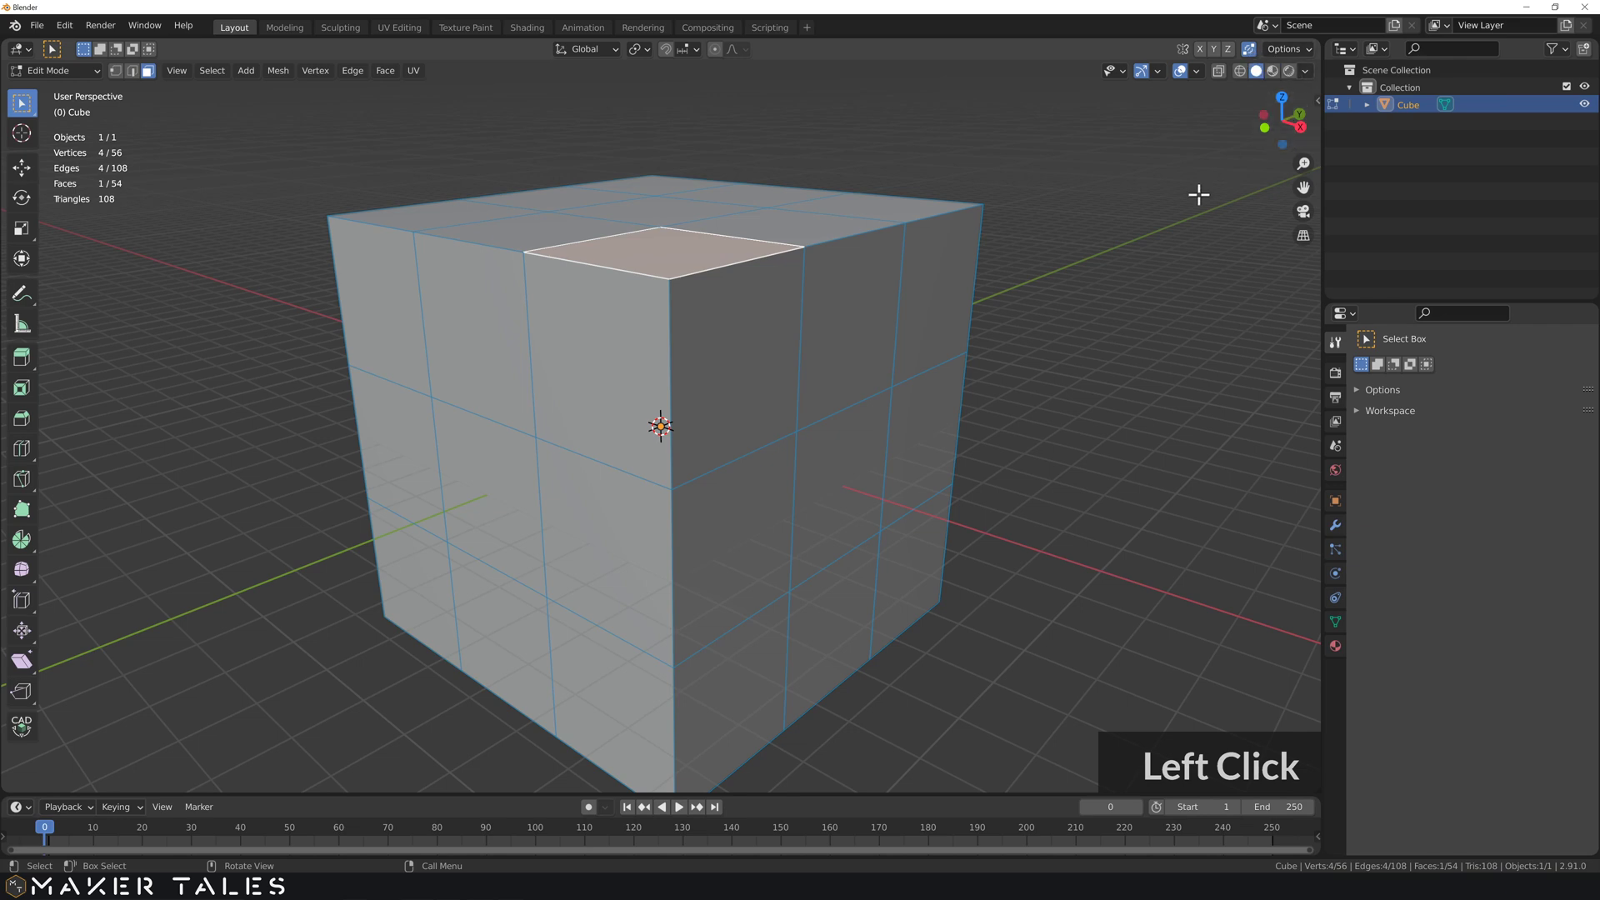
{"action": "key", "text": "n"}
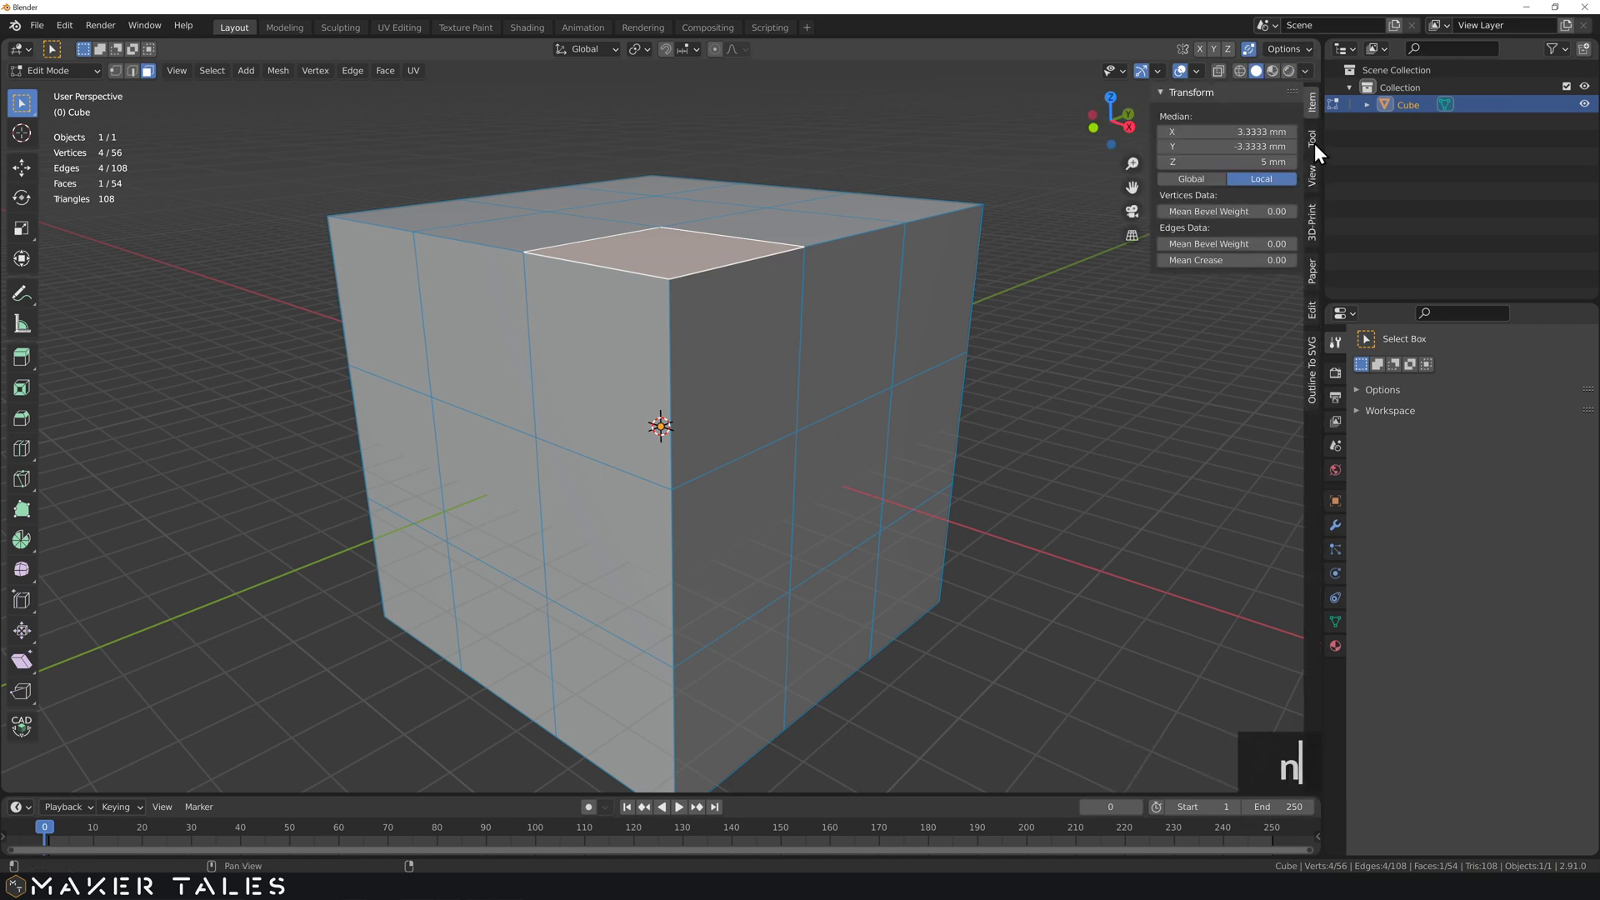
{"action": "left_click", "coordinate": [1314, 140]}
{"action": "left_click", "coordinate": [1215, 169]}
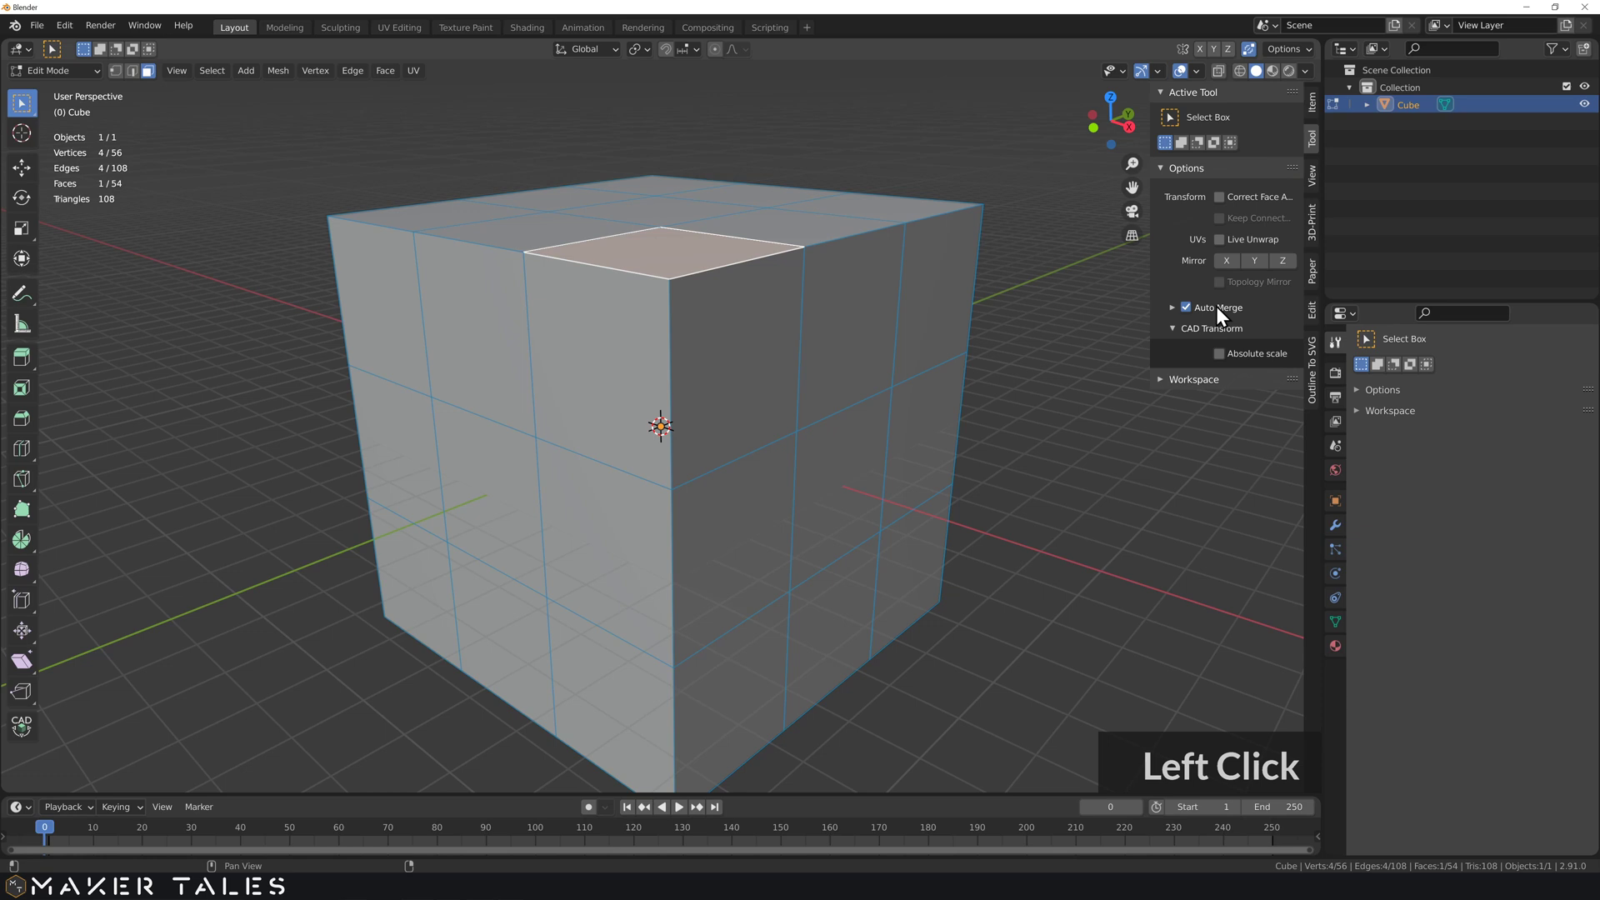
{"action": "left_click", "coordinate": [1170, 307]}
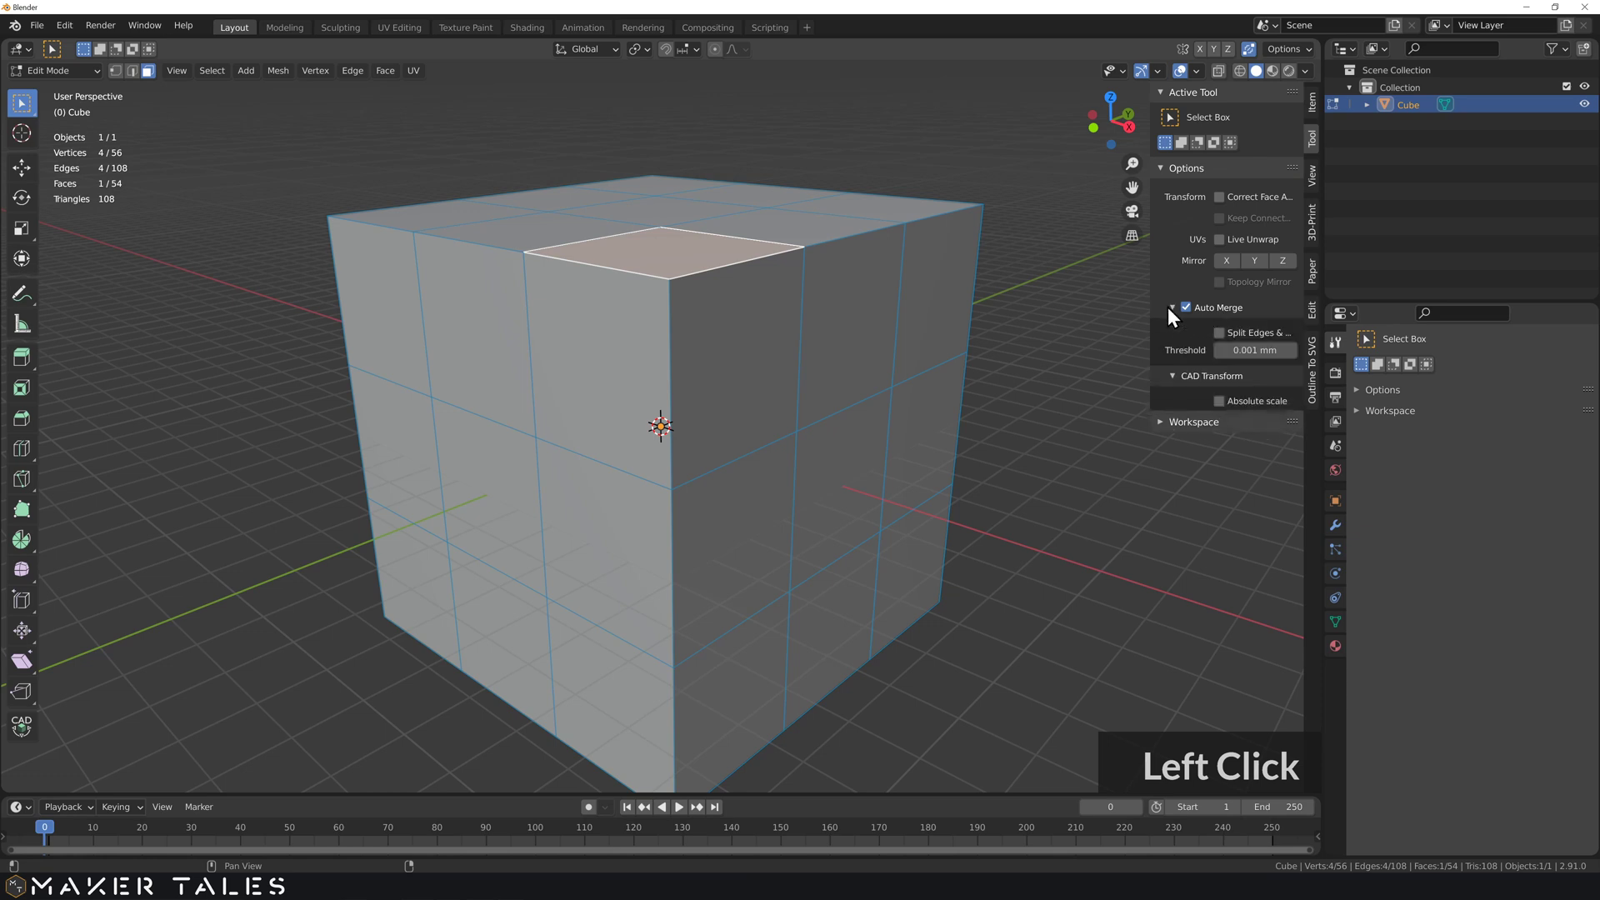
{"action": "left_click", "coordinate": [1218, 333]}
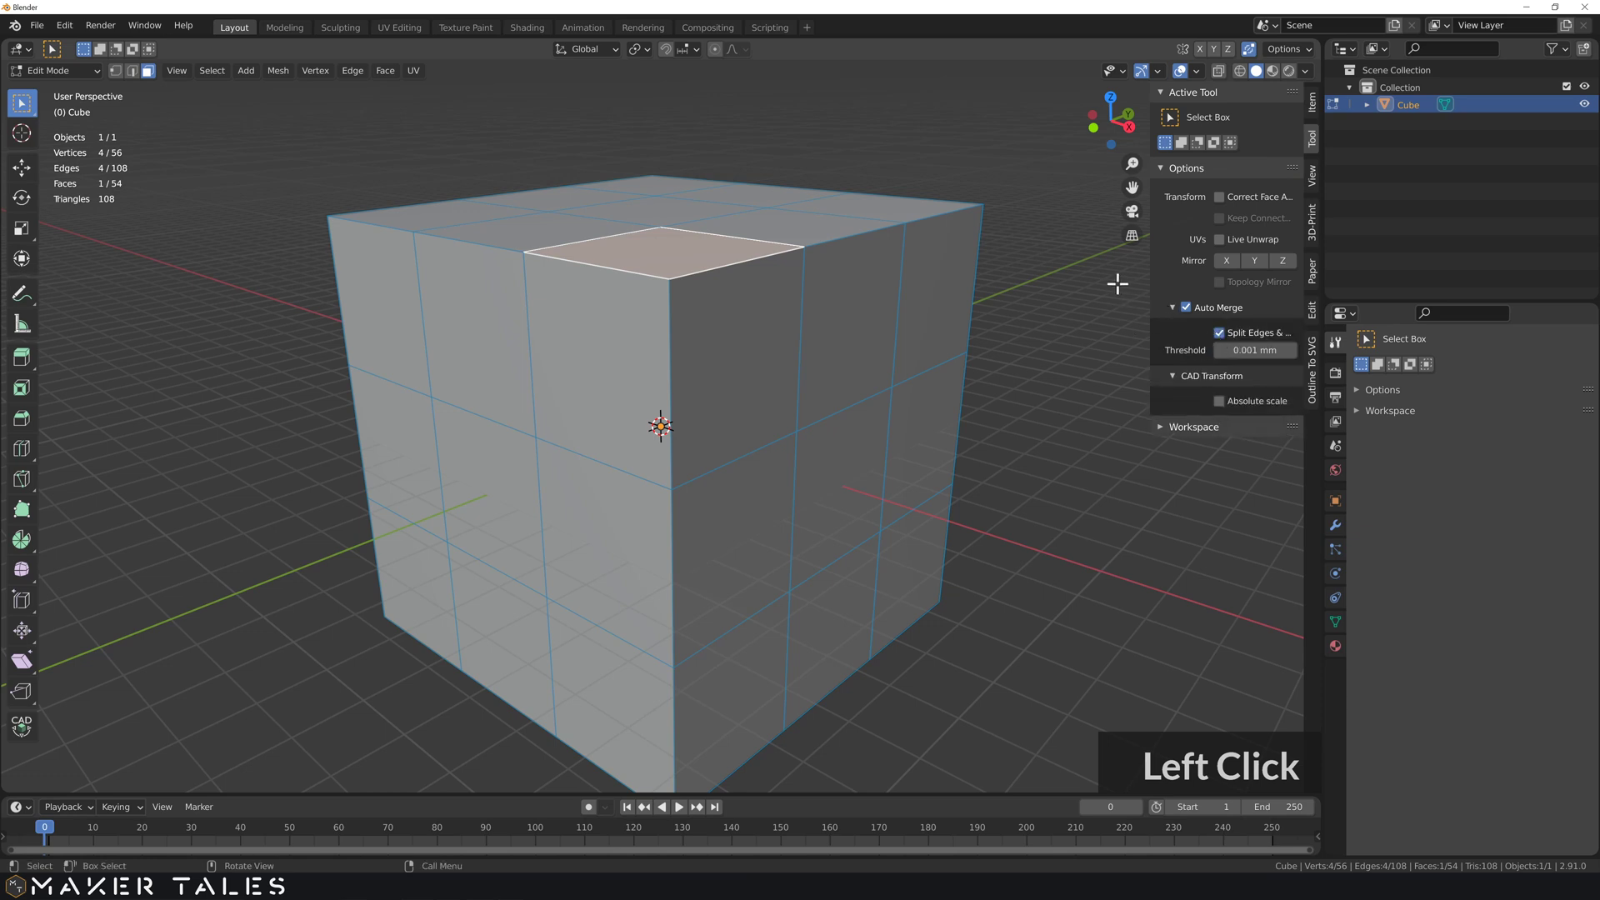
Step: Extrude the top corner face downward into the cube
{"action": "key", "text": "n"}
{"action": "key", "text": "e"}
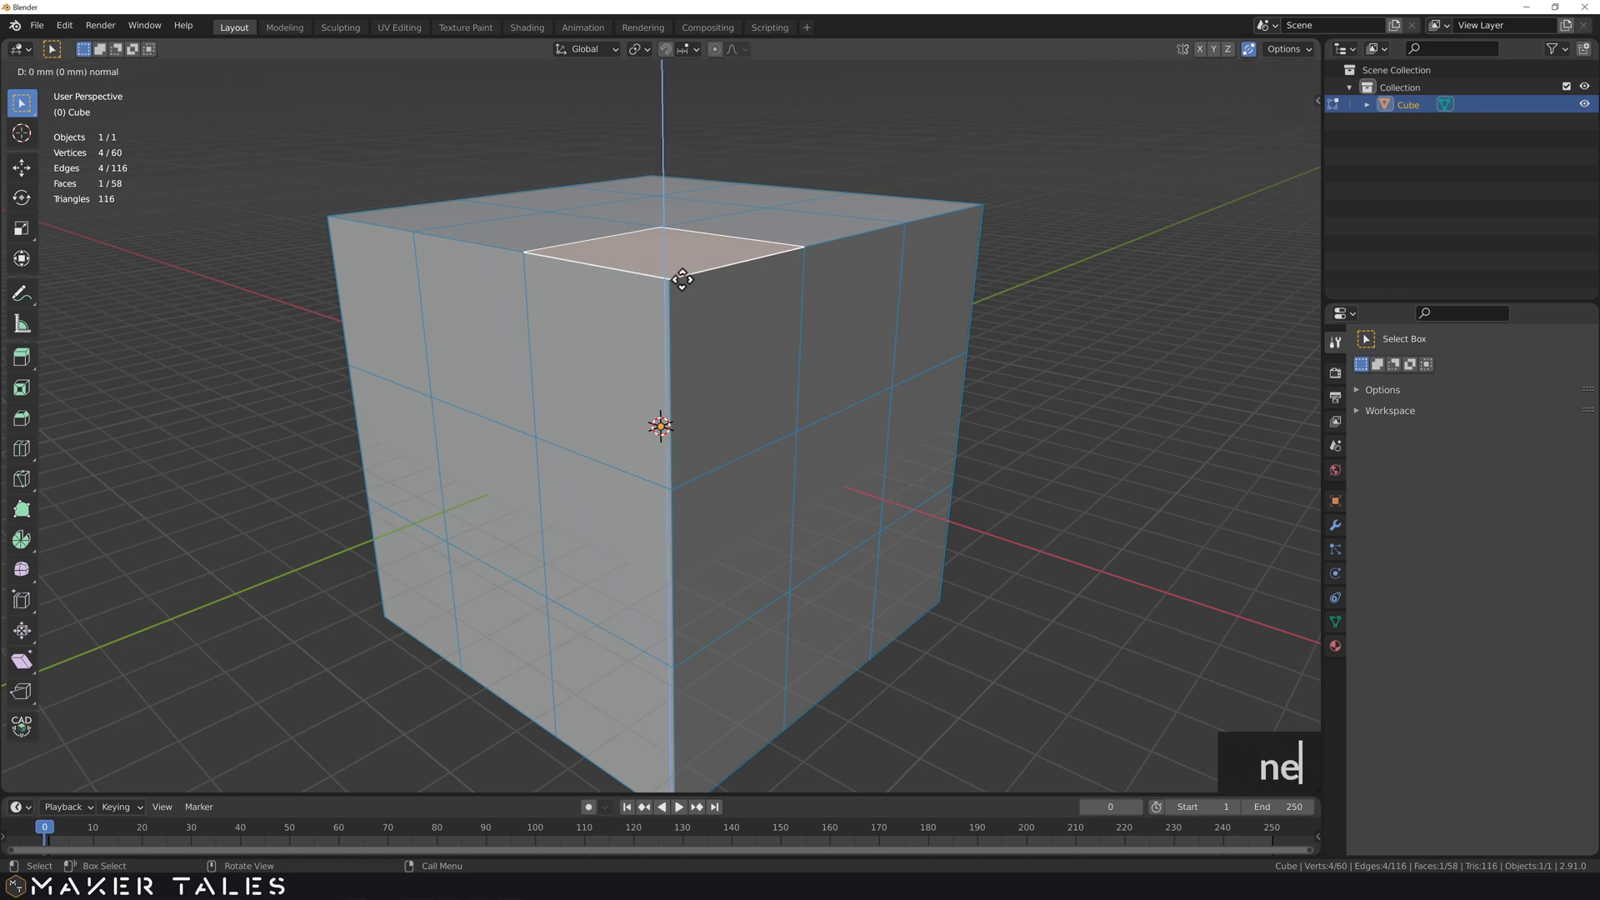
{"action": "left_click", "coordinate": [674, 527]}
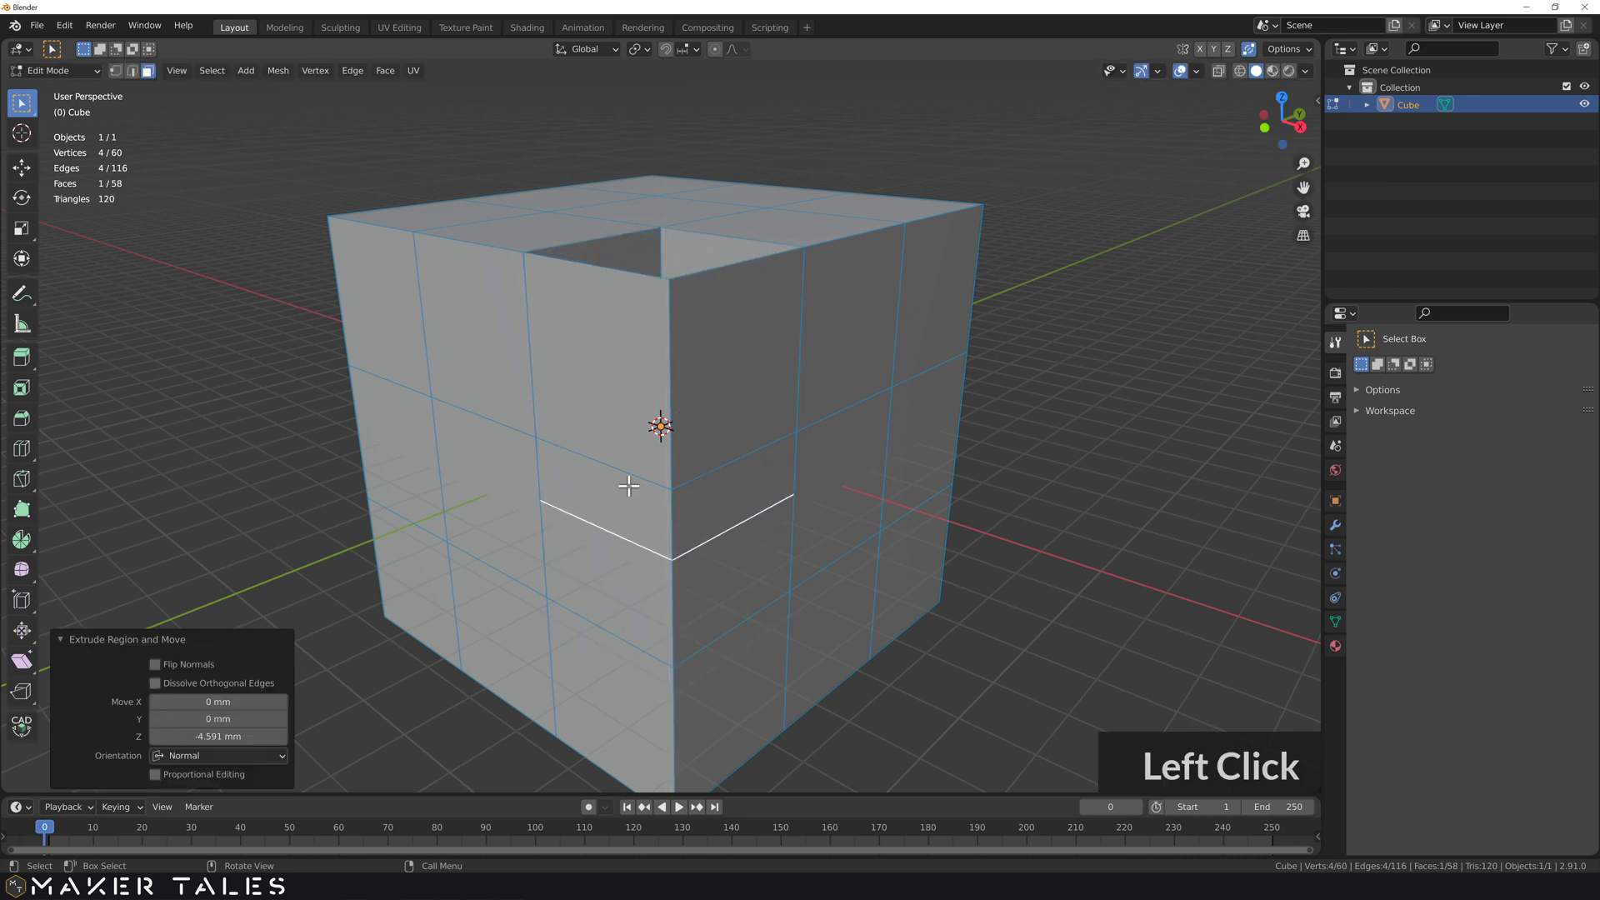
Step: Delete the four front wall faces around the sunken face to open the notch
{"action": "left_click", "coordinate": [715, 377]}
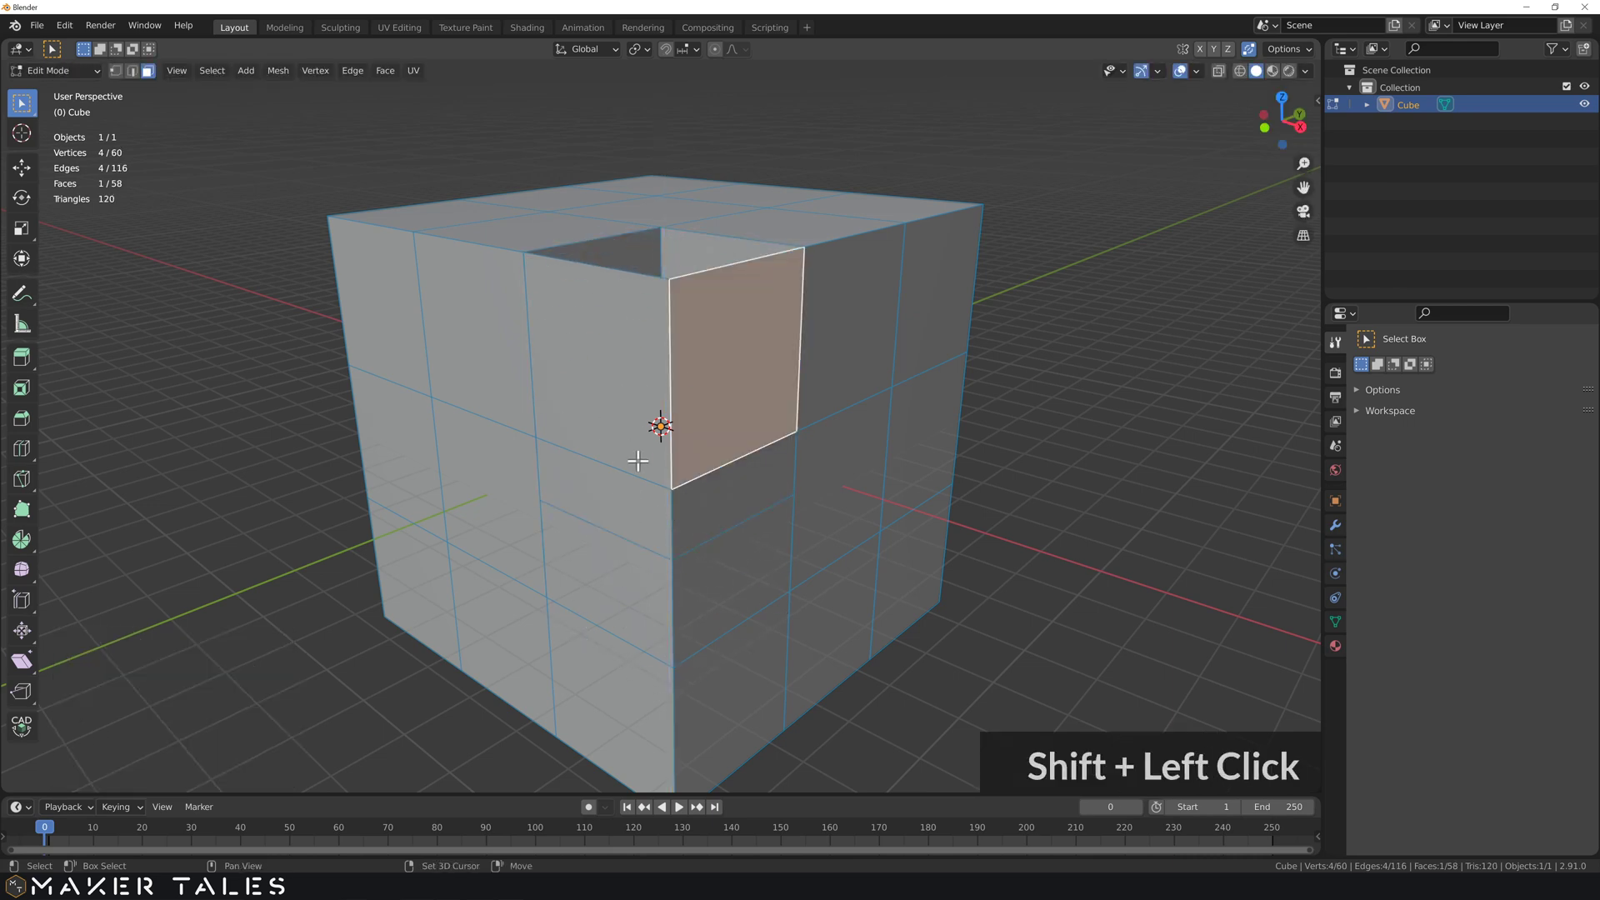
{"action": "left_click", "coordinate": [634, 515], "text": "shift"}
{"action": "left_click", "coordinate": [637, 412], "text": "shift"}
{"action": "left_click", "coordinate": [703, 499], "text": "shift"}
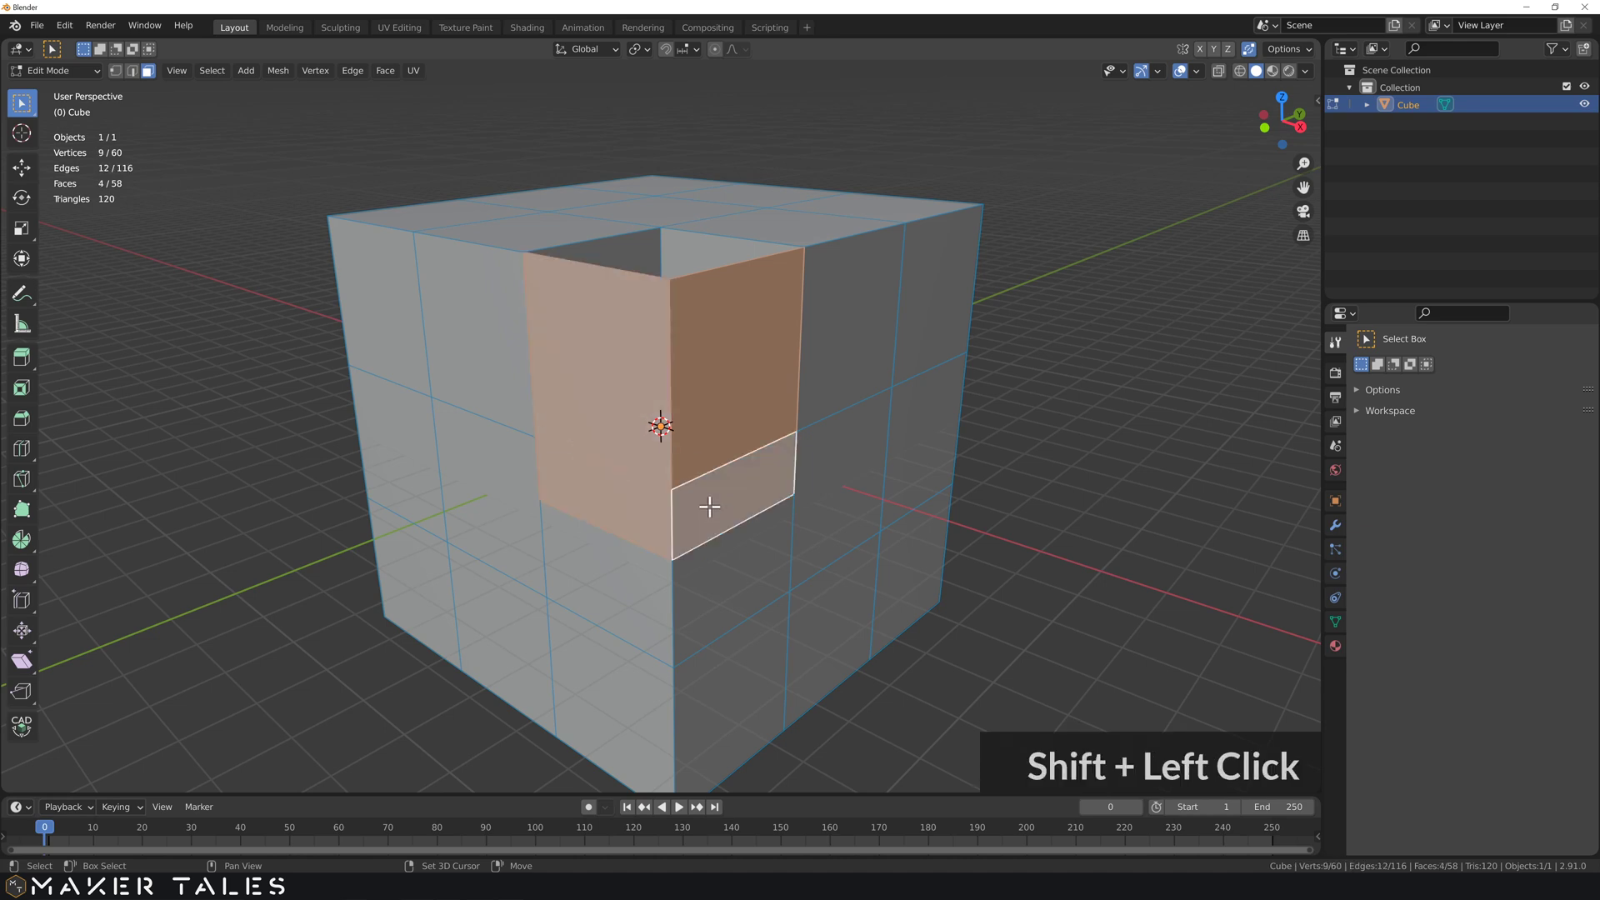
{"action": "key", "text": "x"}
{"action": "left_click", "coordinate": [718, 477]}
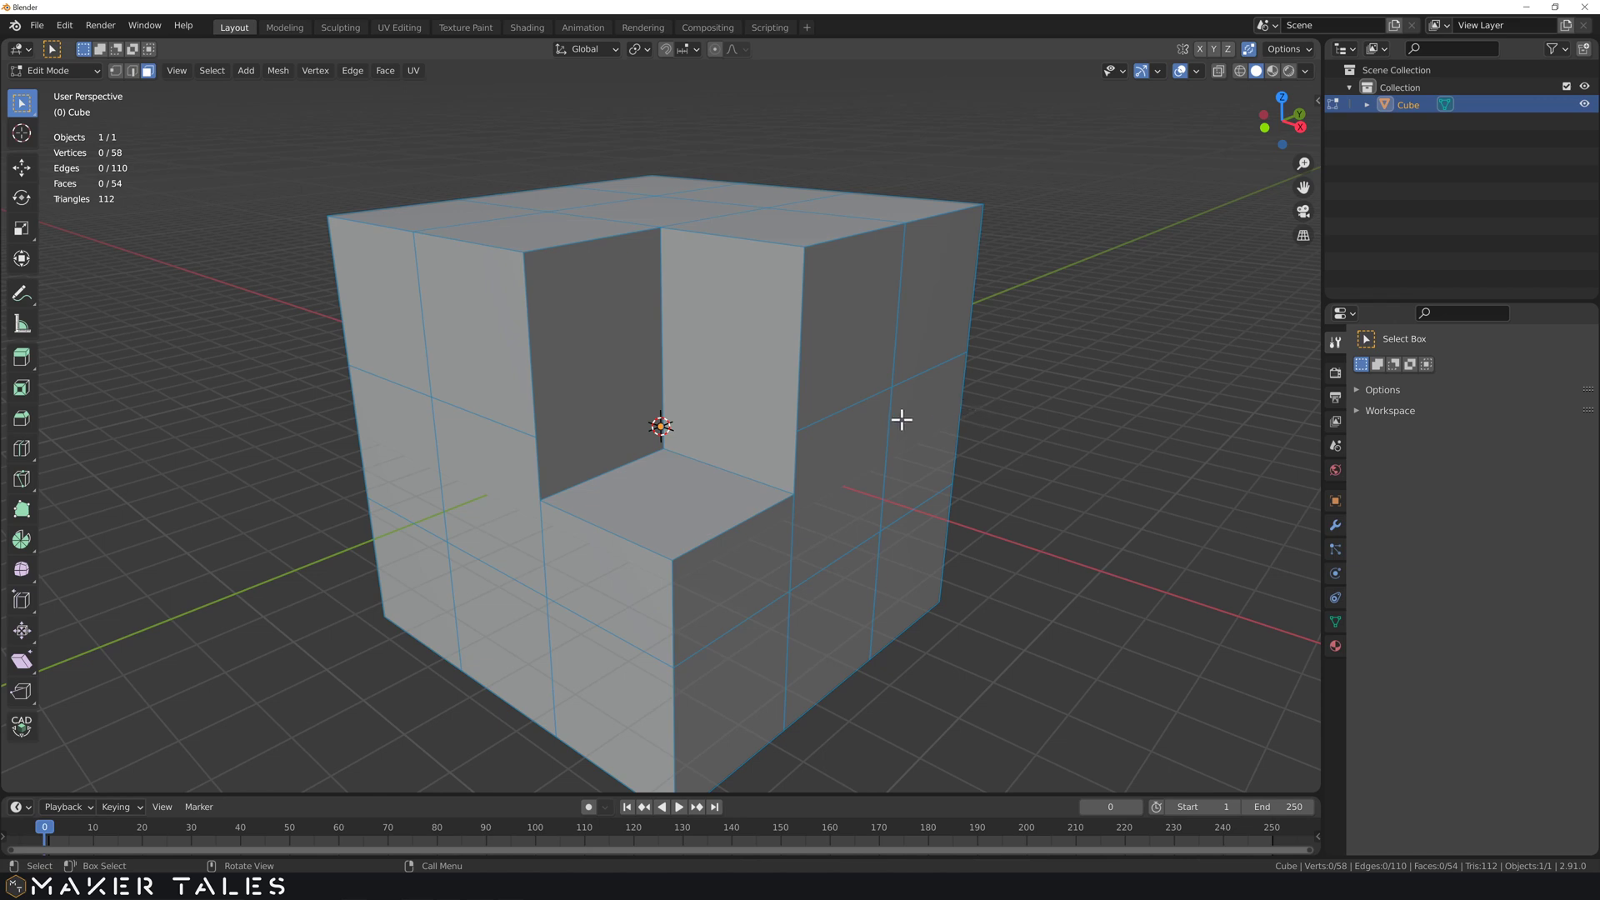
{"action": "mouse_move", "coordinate": [908, 415]}
{"action": "middle_mouse_down"}
{"action": "mouse_move", "coordinate": [986, 422]}
{"action": "mouse_move", "coordinate": [861, 431]}
{"action": "mouse_move", "coordinate": [862, 454]}
{"action": "middle_mouse_up"}
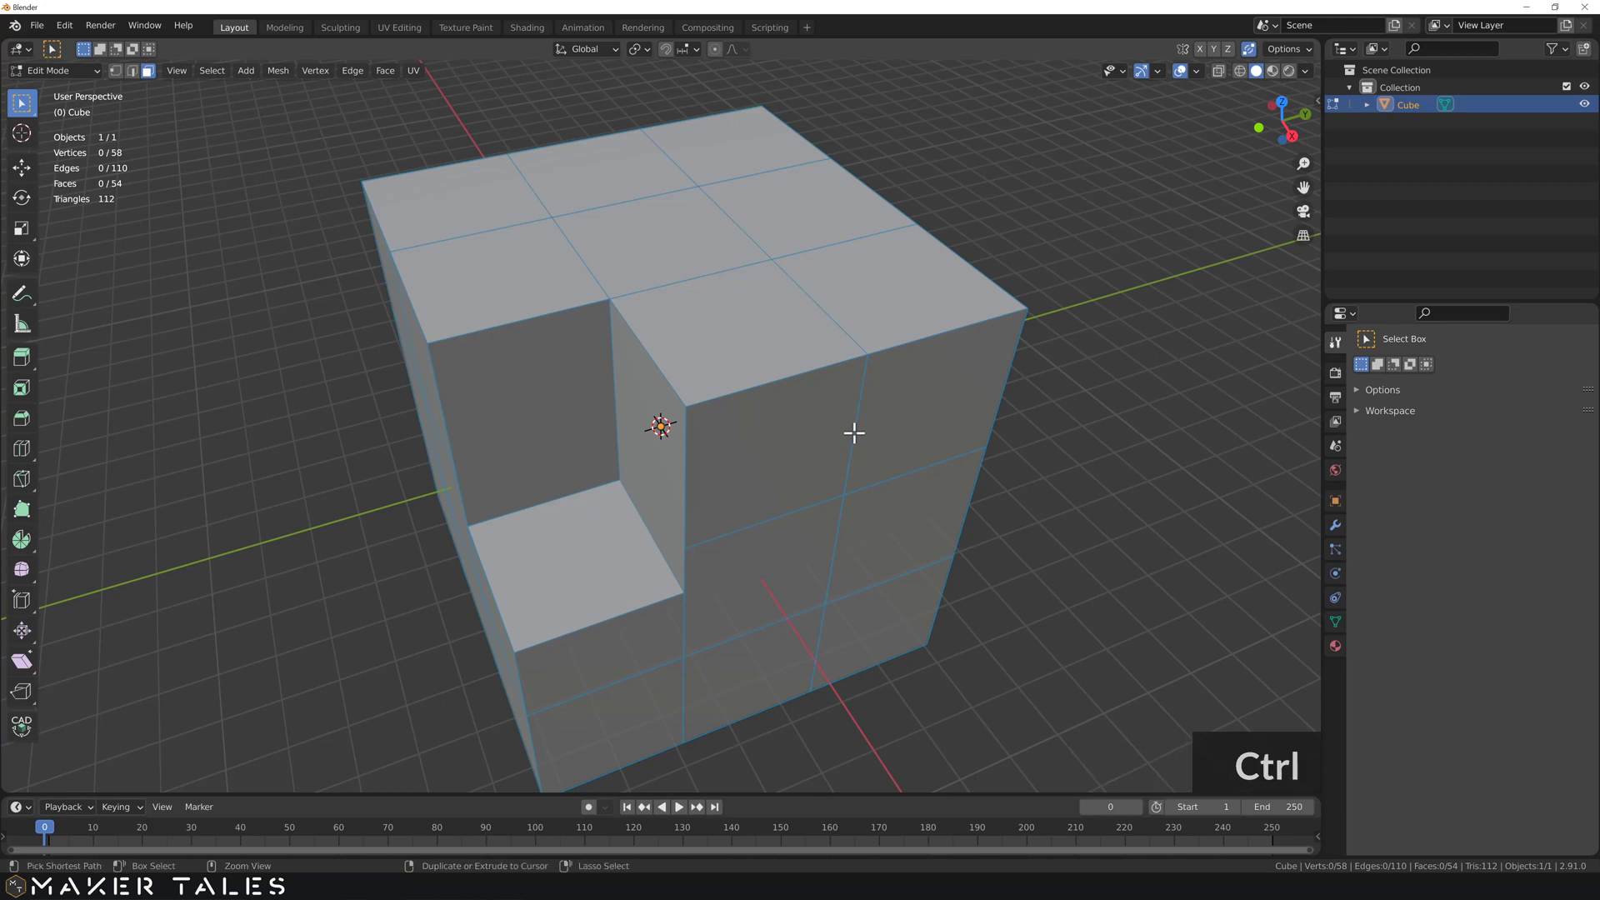
Step: Undo to the plain cube and extrude a back-corner top face upward into a block
{"action": "key", "text": "ctrl+z"}
{"action": "key", "text": "ctrl+z"}
{"action": "key", "text": "ctrl+z"}
{"action": "key", "text": "ctrl+z"}
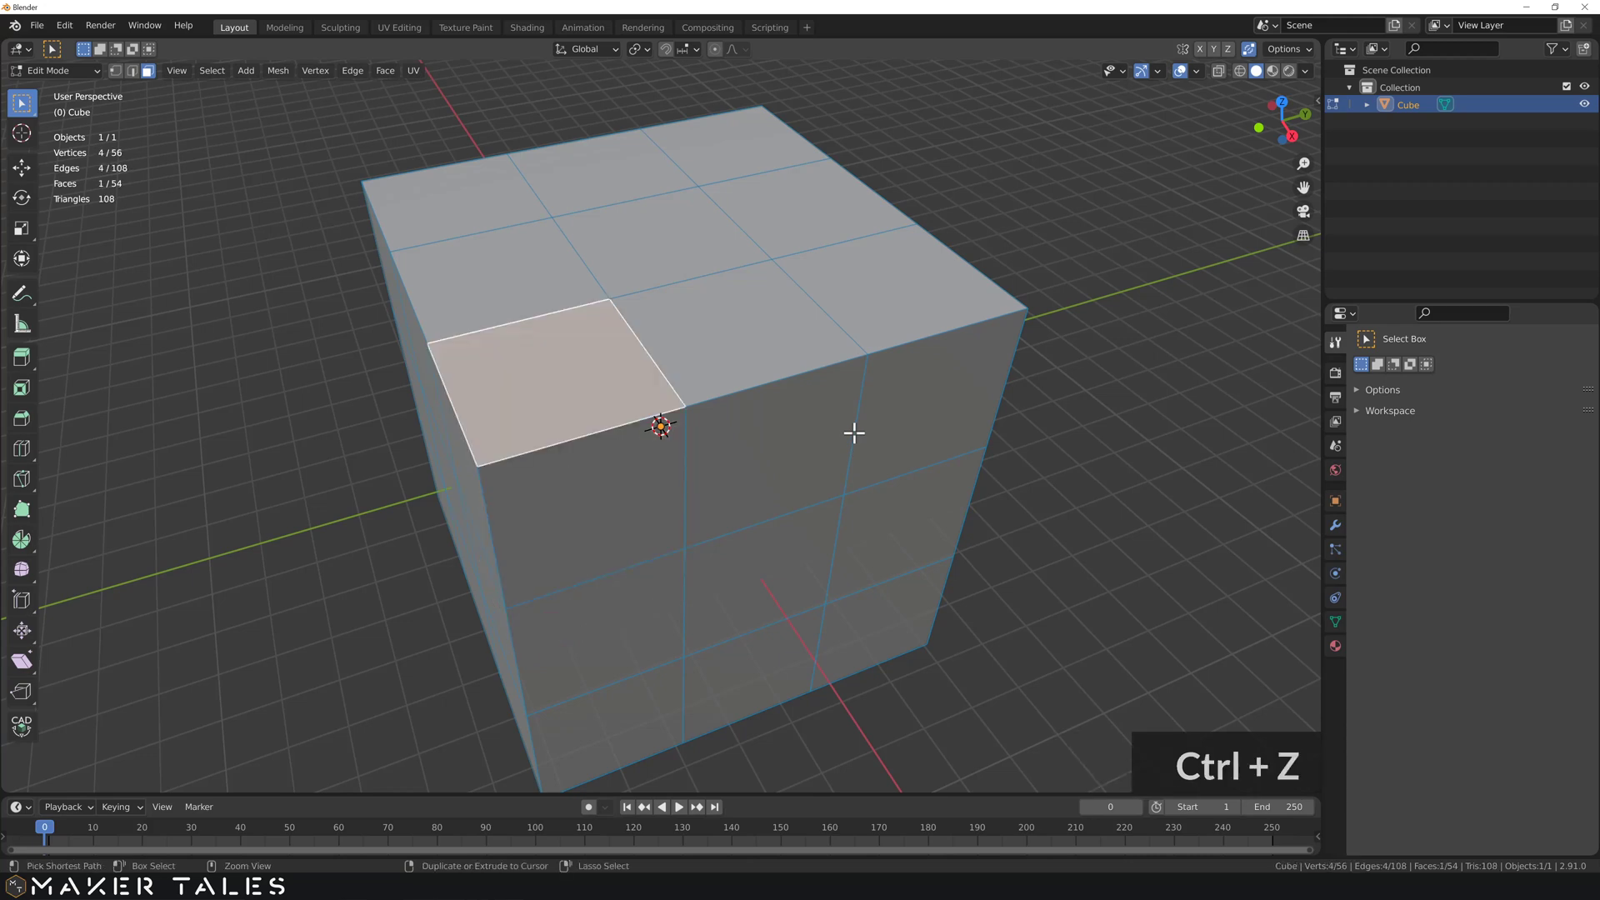
{"action": "left_click", "coordinate": [804, 208]}
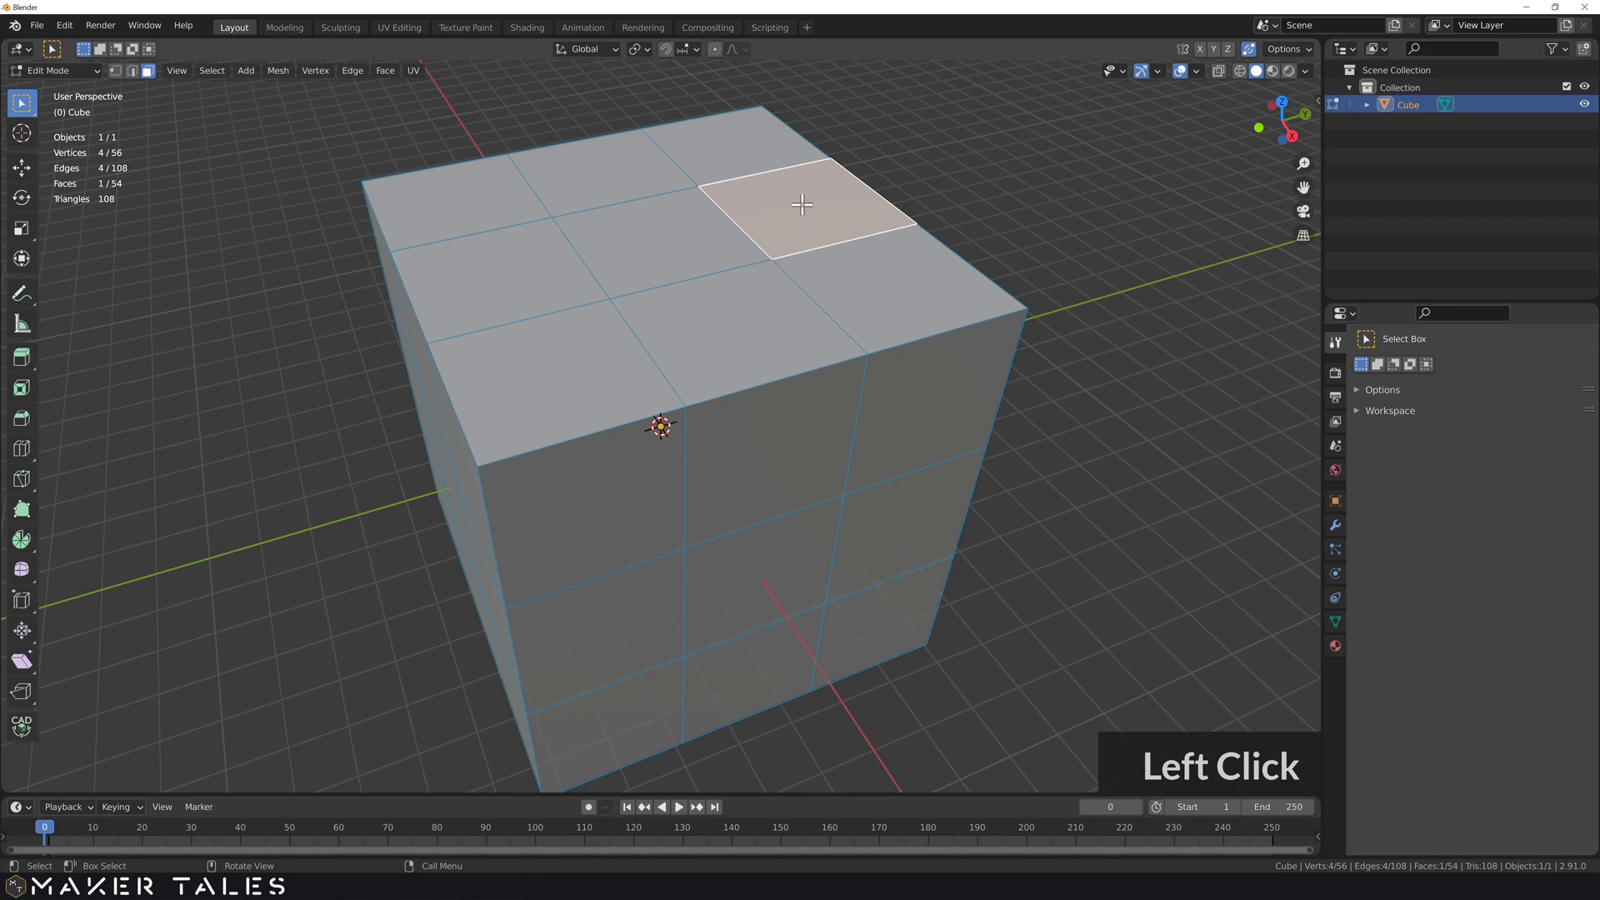
{"action": "mouse_move", "coordinate": [801, 200]}
{"action": "middle_mouse_down"}
{"action": "mouse_move", "coordinate": [769, 196]}
{"action": "mouse_move", "coordinate": [819, 361]}
{"action": "mouse_move", "coordinate": [801, 350]}
{"action": "middle_mouse_up"}
{"action": "scroll", "coordinate": [833, 378], "scroll_direction": "up", "scroll_amount": 3}
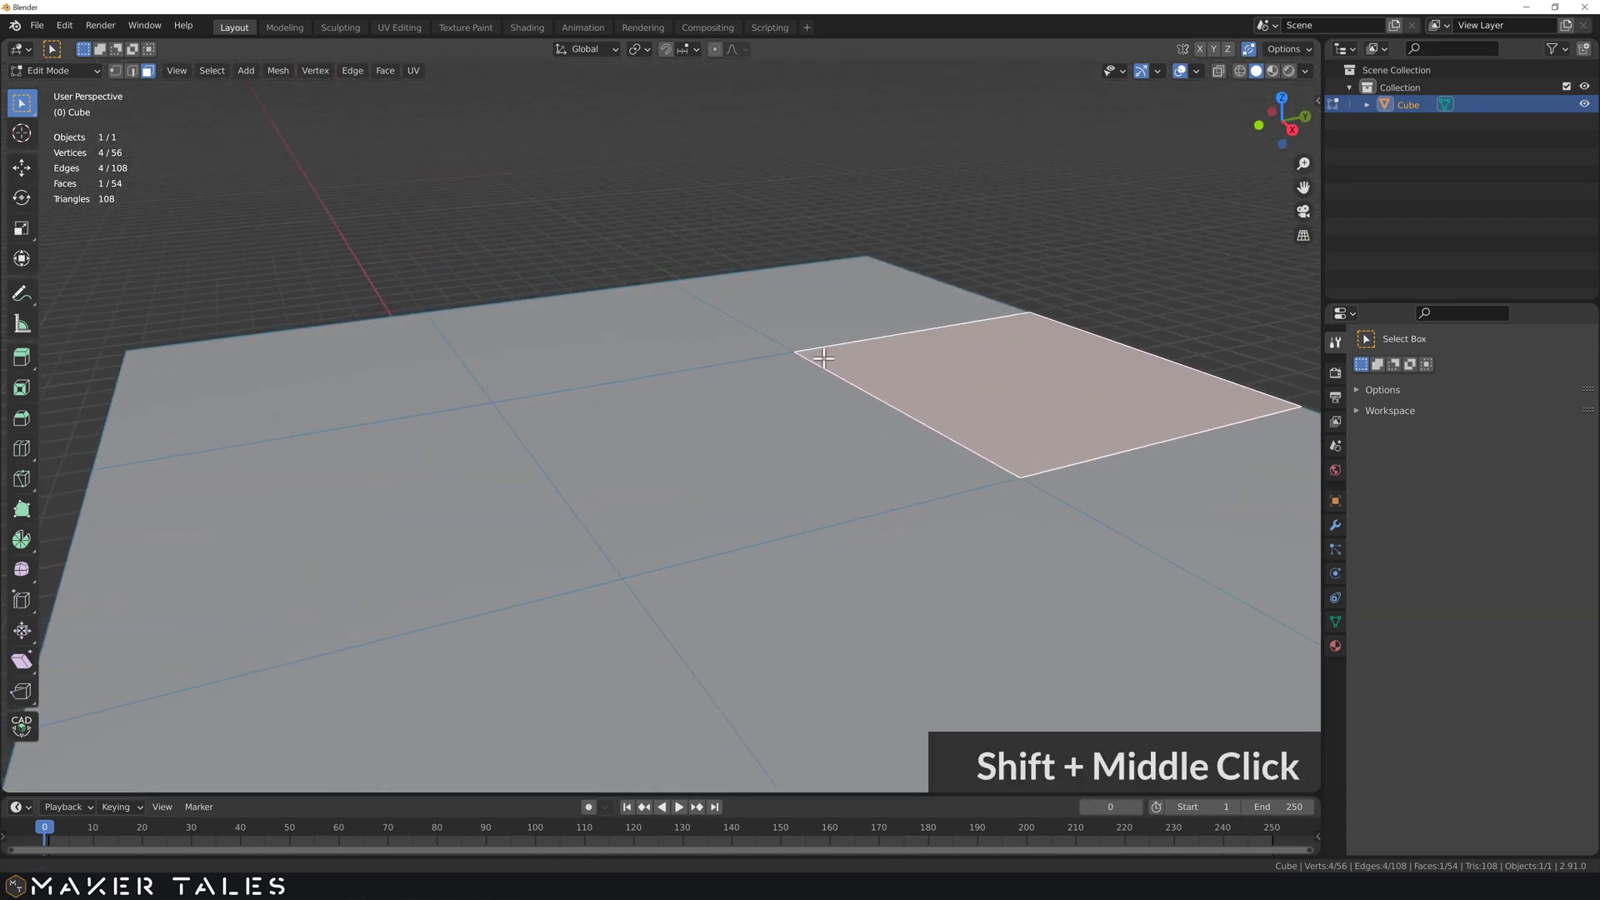
{"action": "scroll", "coordinate": [838, 364], "scroll_direction": "down", "scroll_amount": 2}
{"action": "key", "text": "e"}
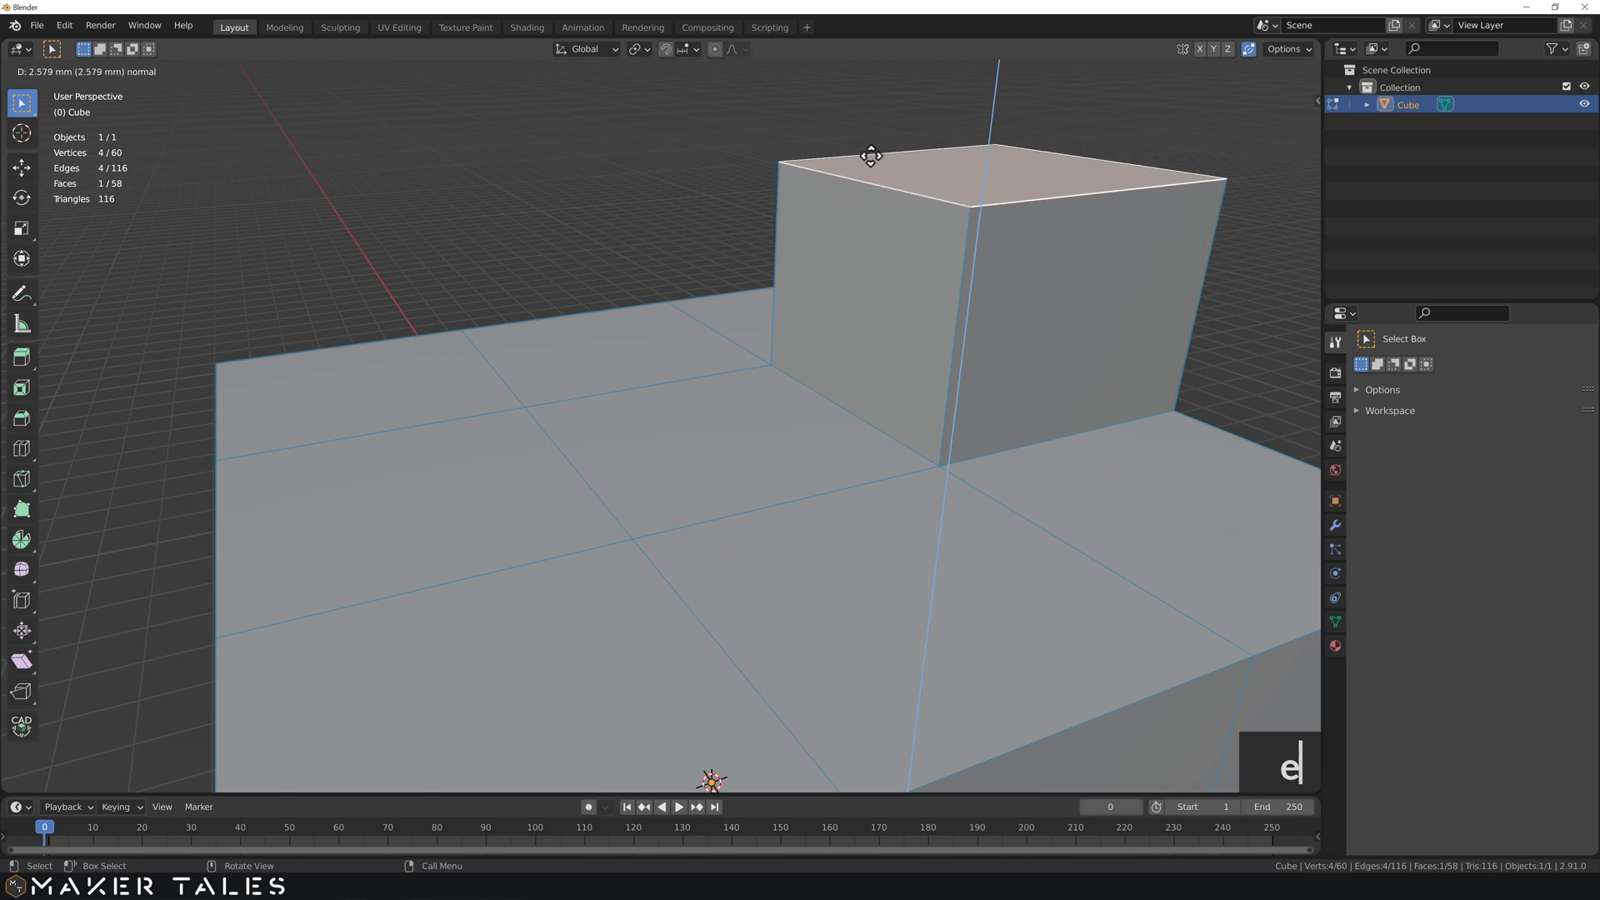
{"action": "left_click", "coordinate": [876, 131]}
Step: Extrude Manifold the block's front-left side face sideways into a long bar
{"action": "double_click", "coordinate": [861, 267]}
{"action": "key", "text": "alt+e"}
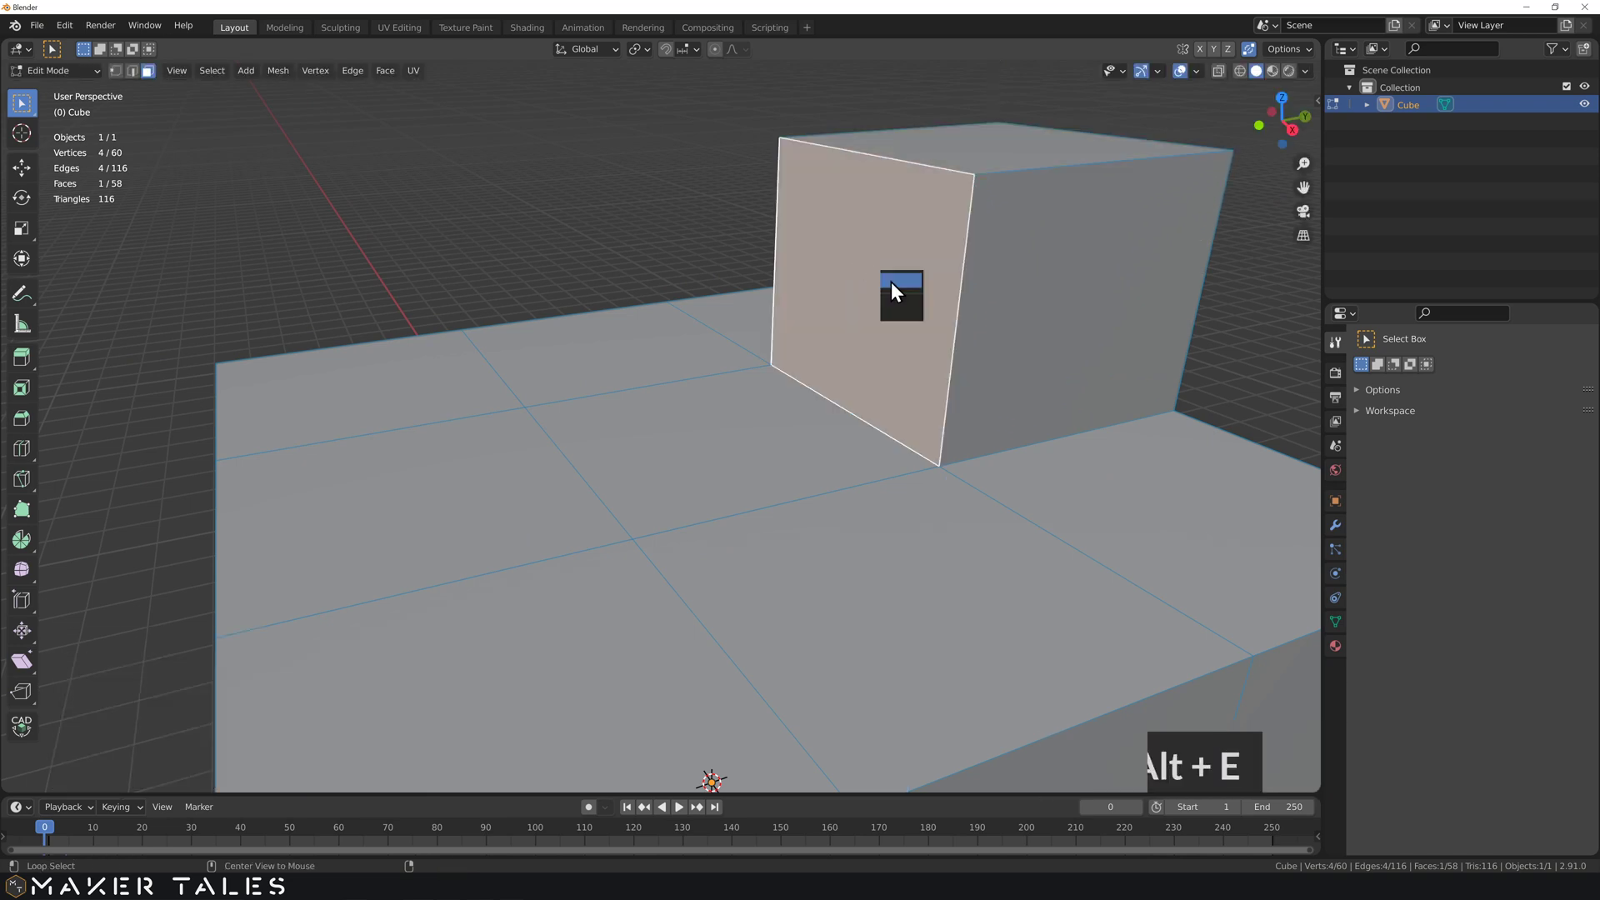
{"action": "left_click", "coordinate": [895, 283]}
{"action": "left_click", "coordinate": [403, 406]}
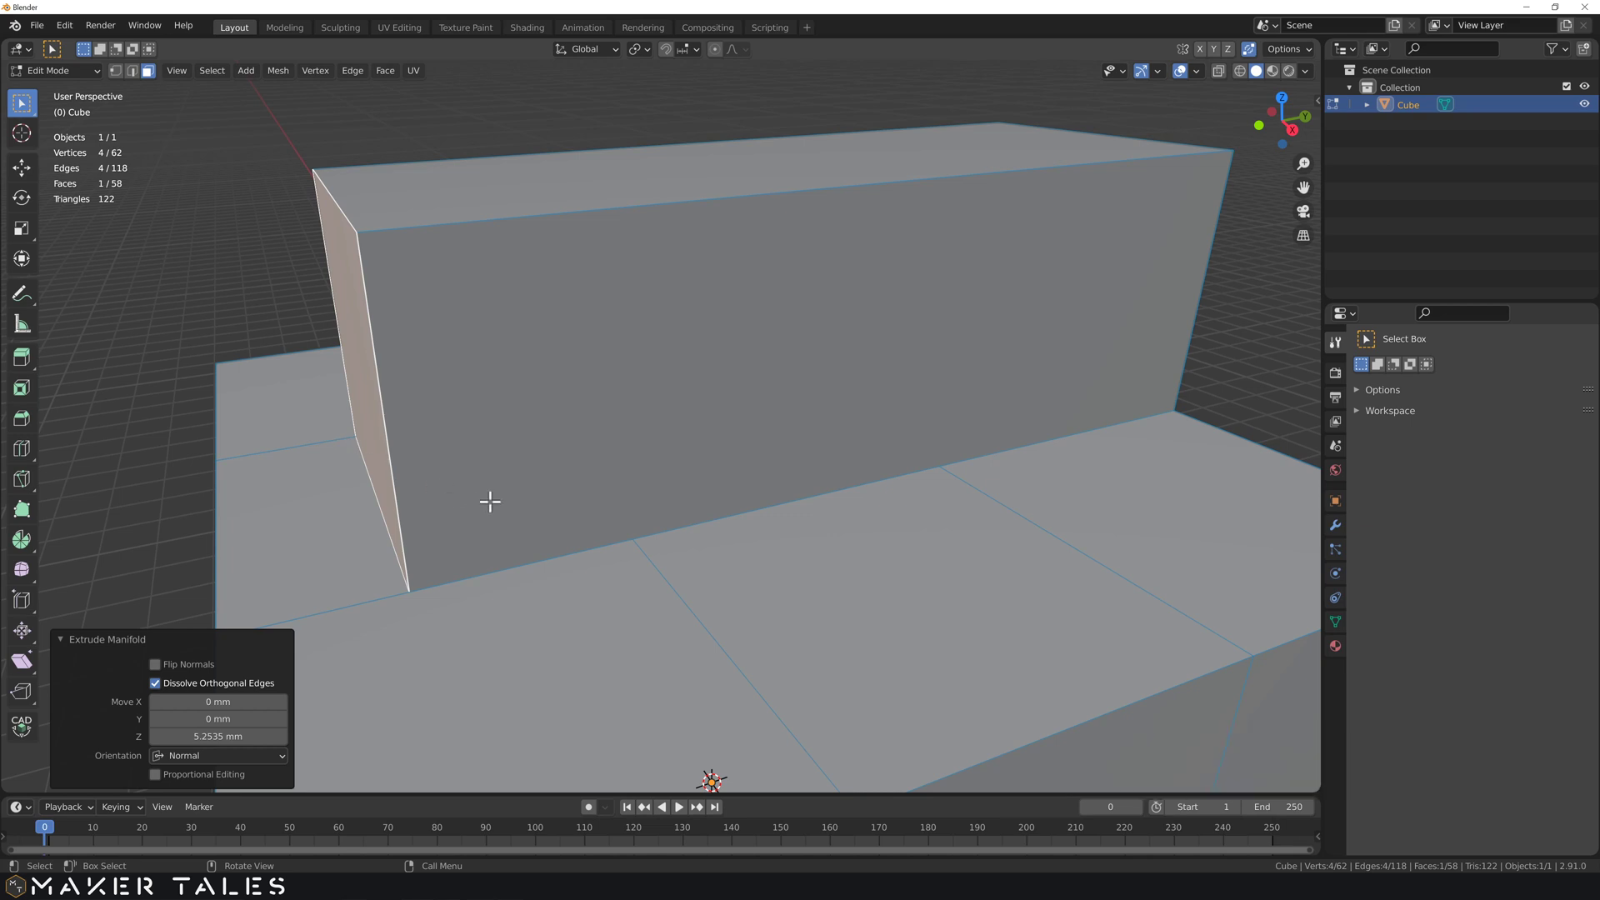
Step: Inspect the bar's inner faces in X-ray view, then return to solid view
{"action": "mouse_move", "coordinate": [490, 500]}
{"action": "middle_mouse_down"}
{"action": "mouse_move", "coordinate": [454, 518]}
{"action": "mouse_move", "coordinate": [539, 453]}
{"action": "mouse_move", "coordinate": [485, 432]}
{"action": "middle_mouse_up"}
{"action": "key", "text": "alt+z"}
{"action": "left_click", "coordinate": [462, 417]}
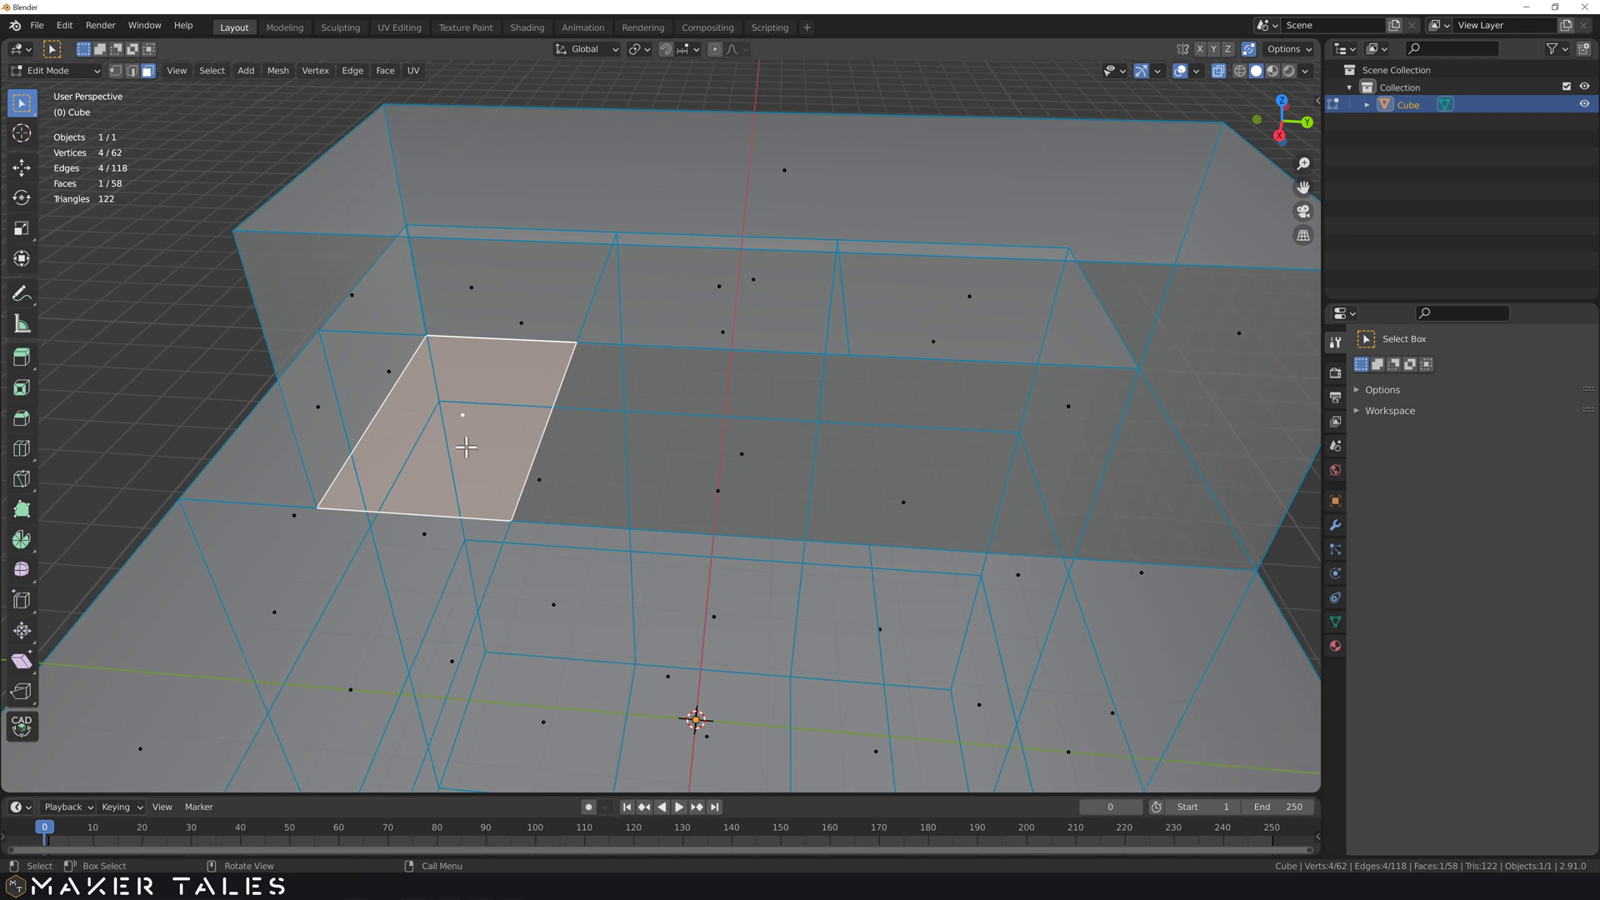
{"action": "key", "text": "alt+z"}
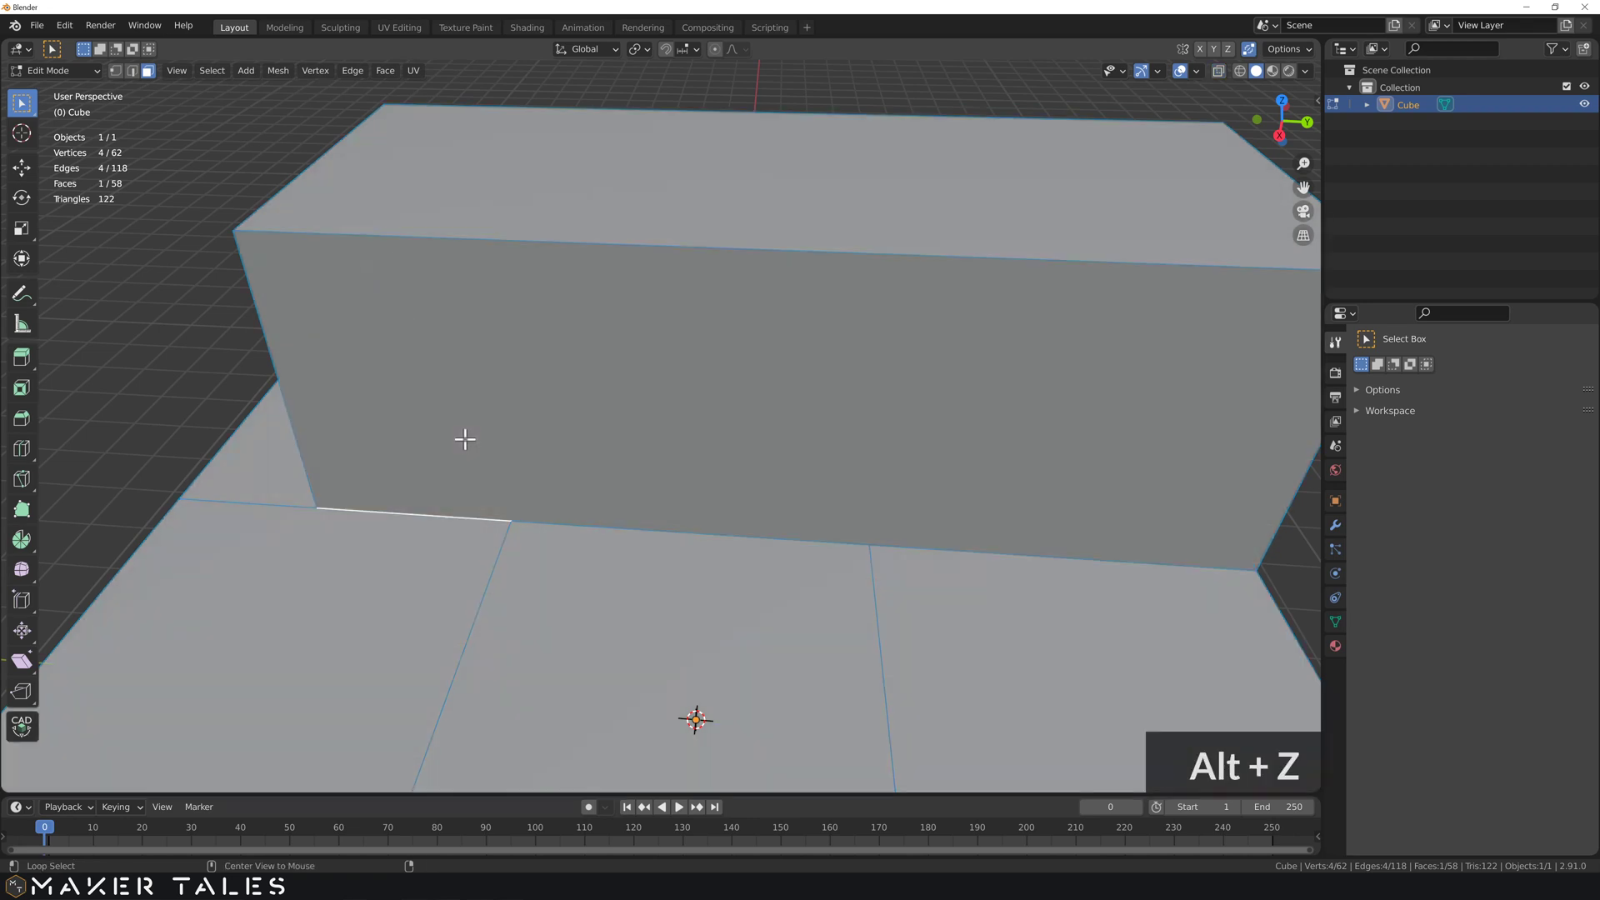
{"action": "middle_click_drag", "start_coordinate": [466, 439], "coordinate": [542, 411]}
Step: Undo the manifold extrusion and normally extrude the block's side face about 5 mm outward
{"action": "key", "text": "ctrl+z"}
{"action": "key", "text": "ctrl+z"}
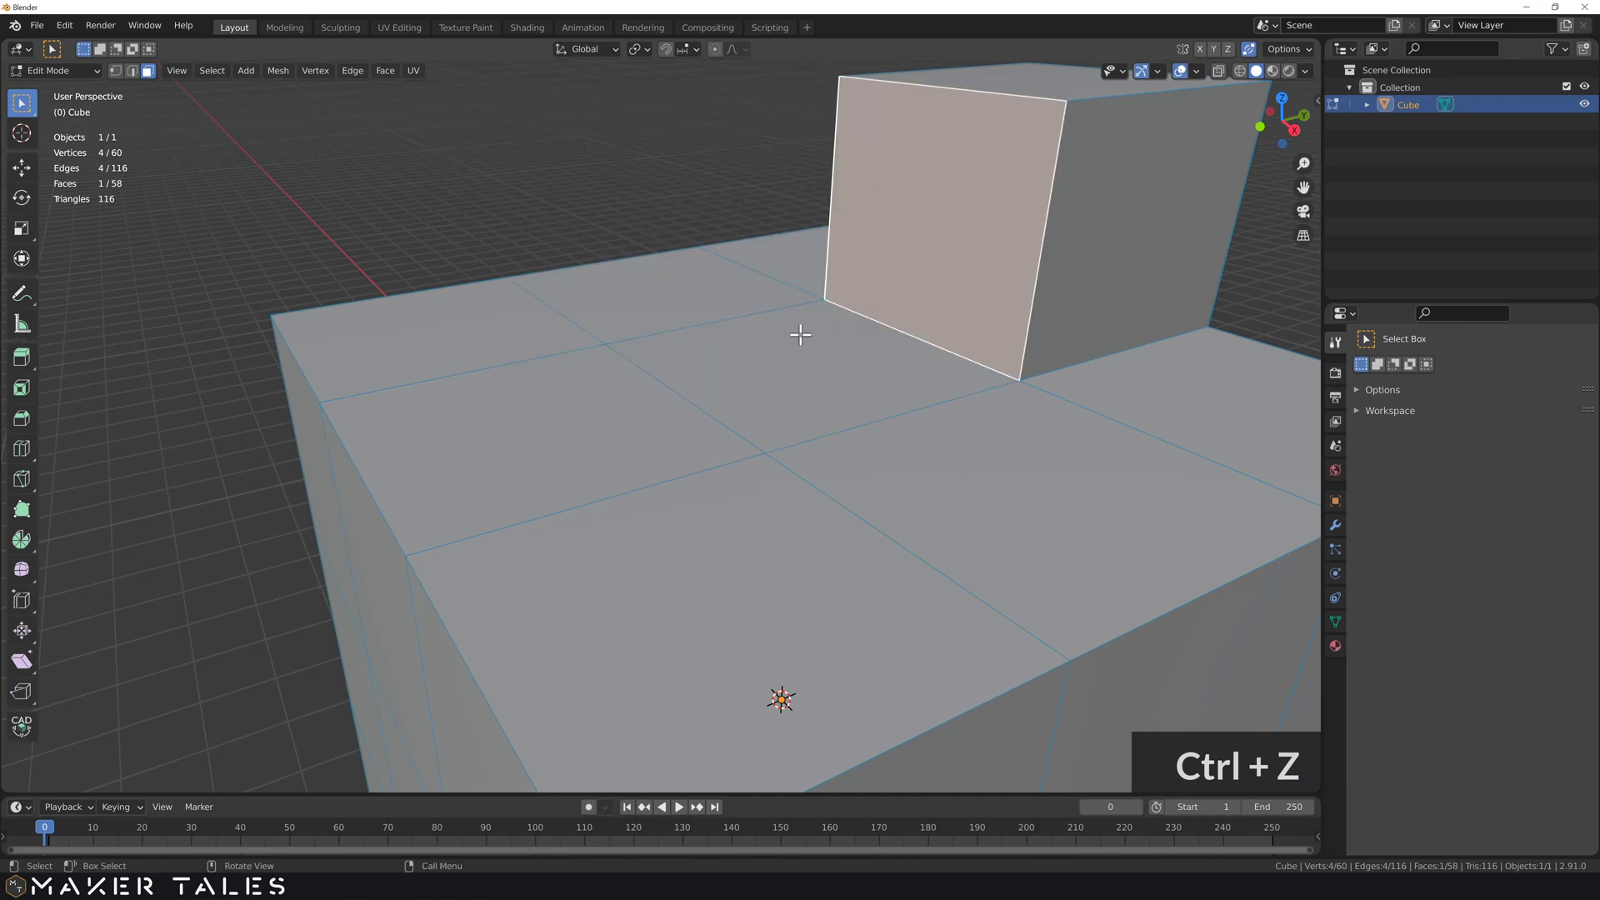
{"action": "middle_click_drag", "start_coordinate": [801, 335], "coordinate": [798, 350]}
{"action": "scroll", "coordinate": [799, 354], "scroll_direction": "down", "scroll_amount": 2}
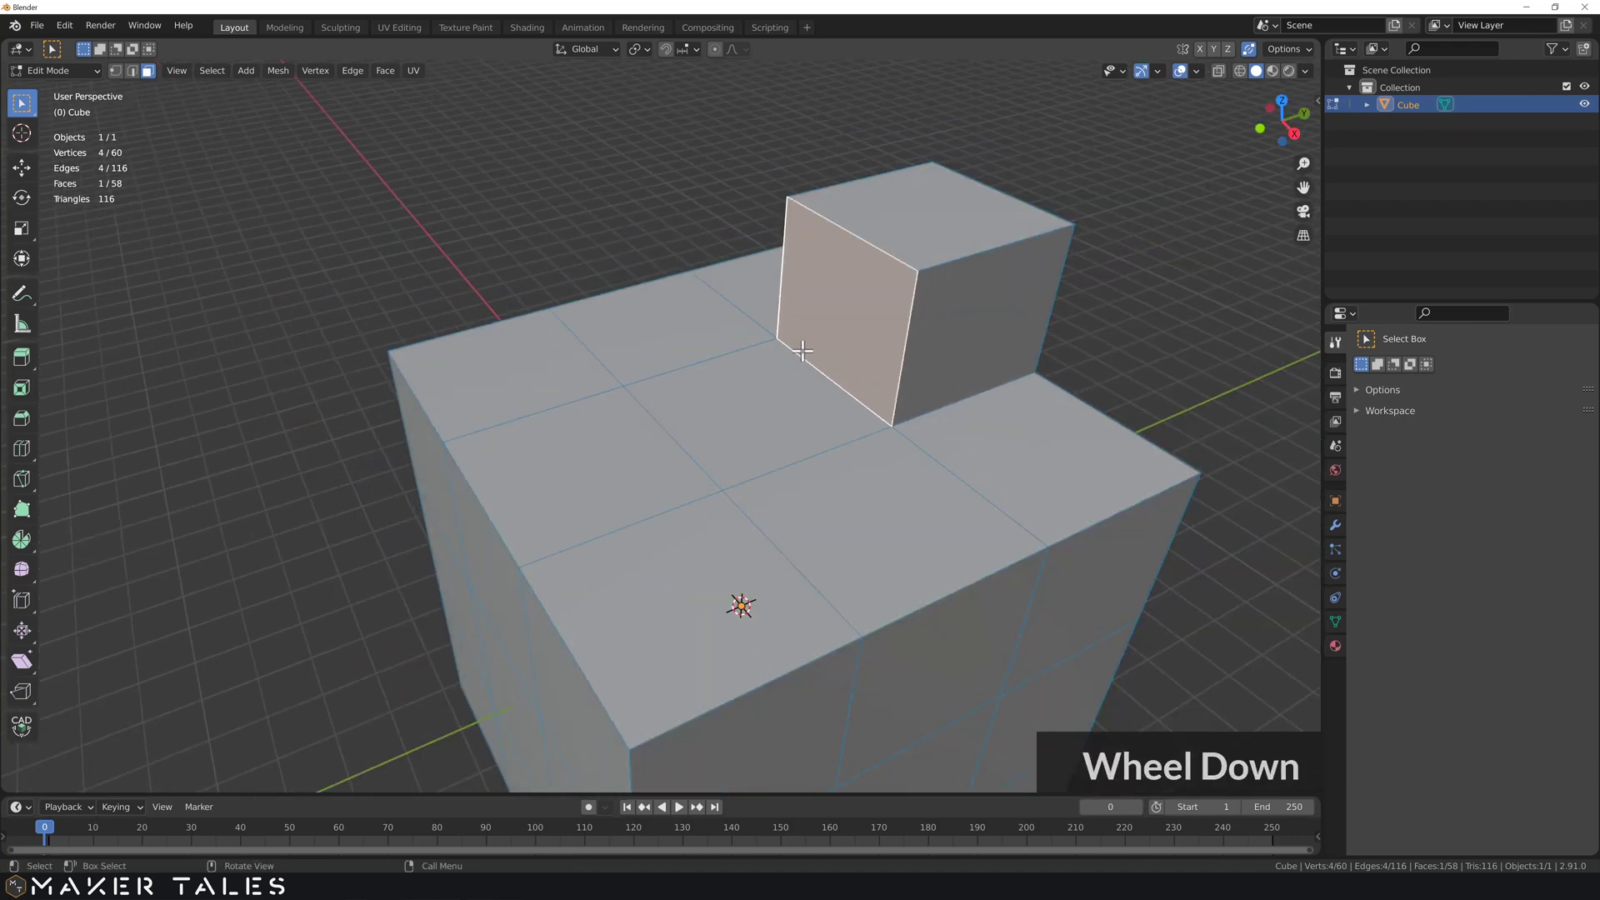
{"action": "key", "text": "e"}
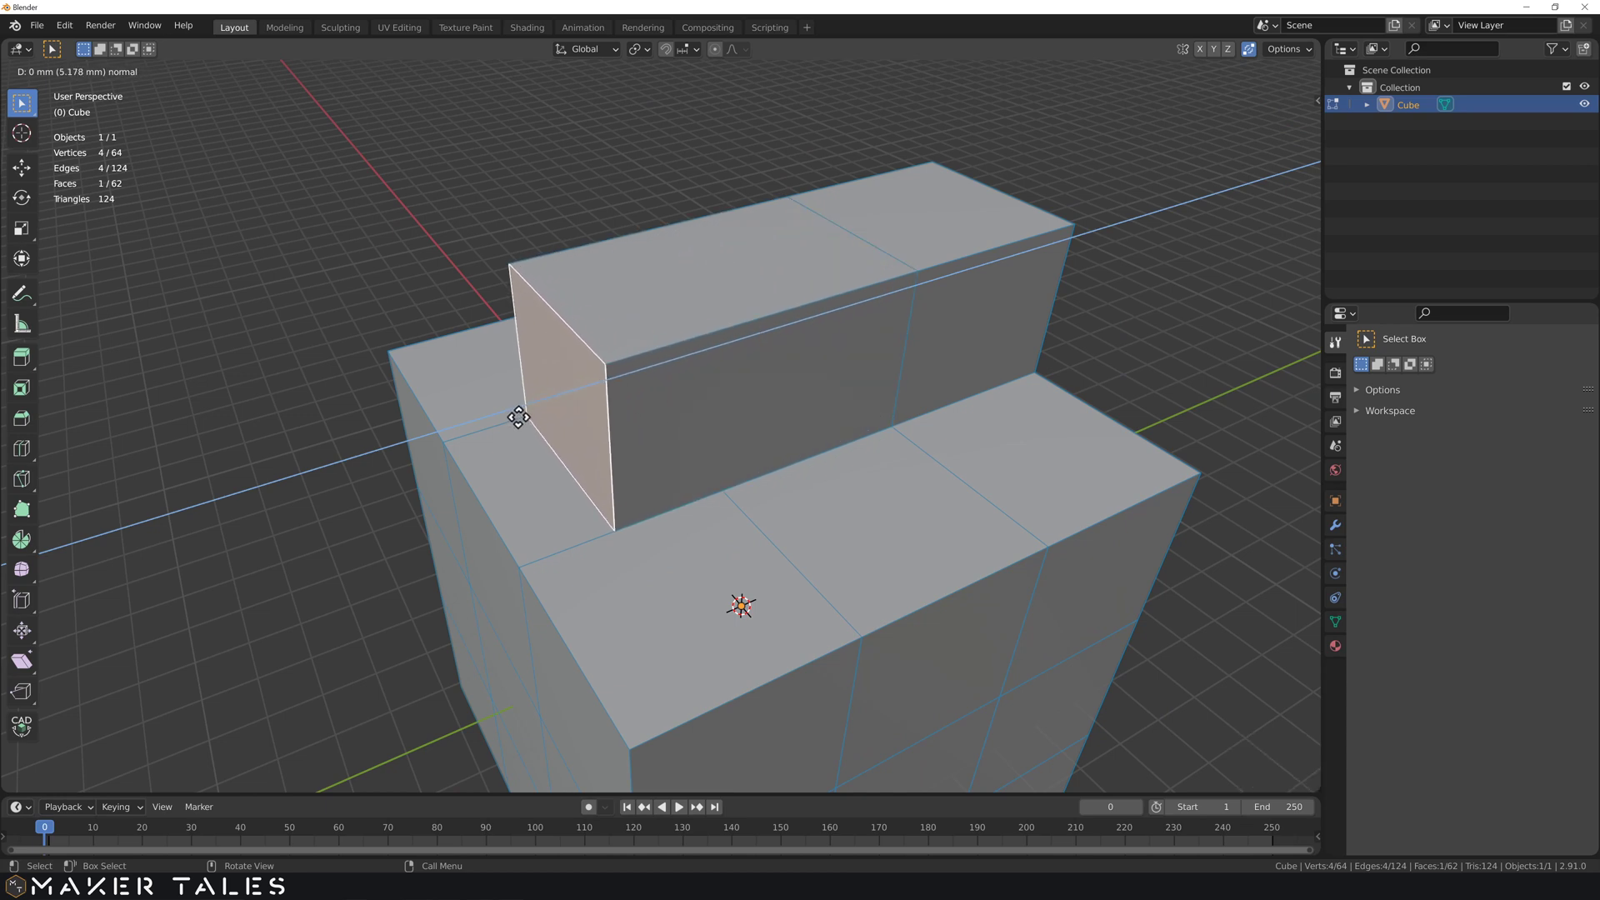
{"action": "left_click", "coordinate": [519, 417]}
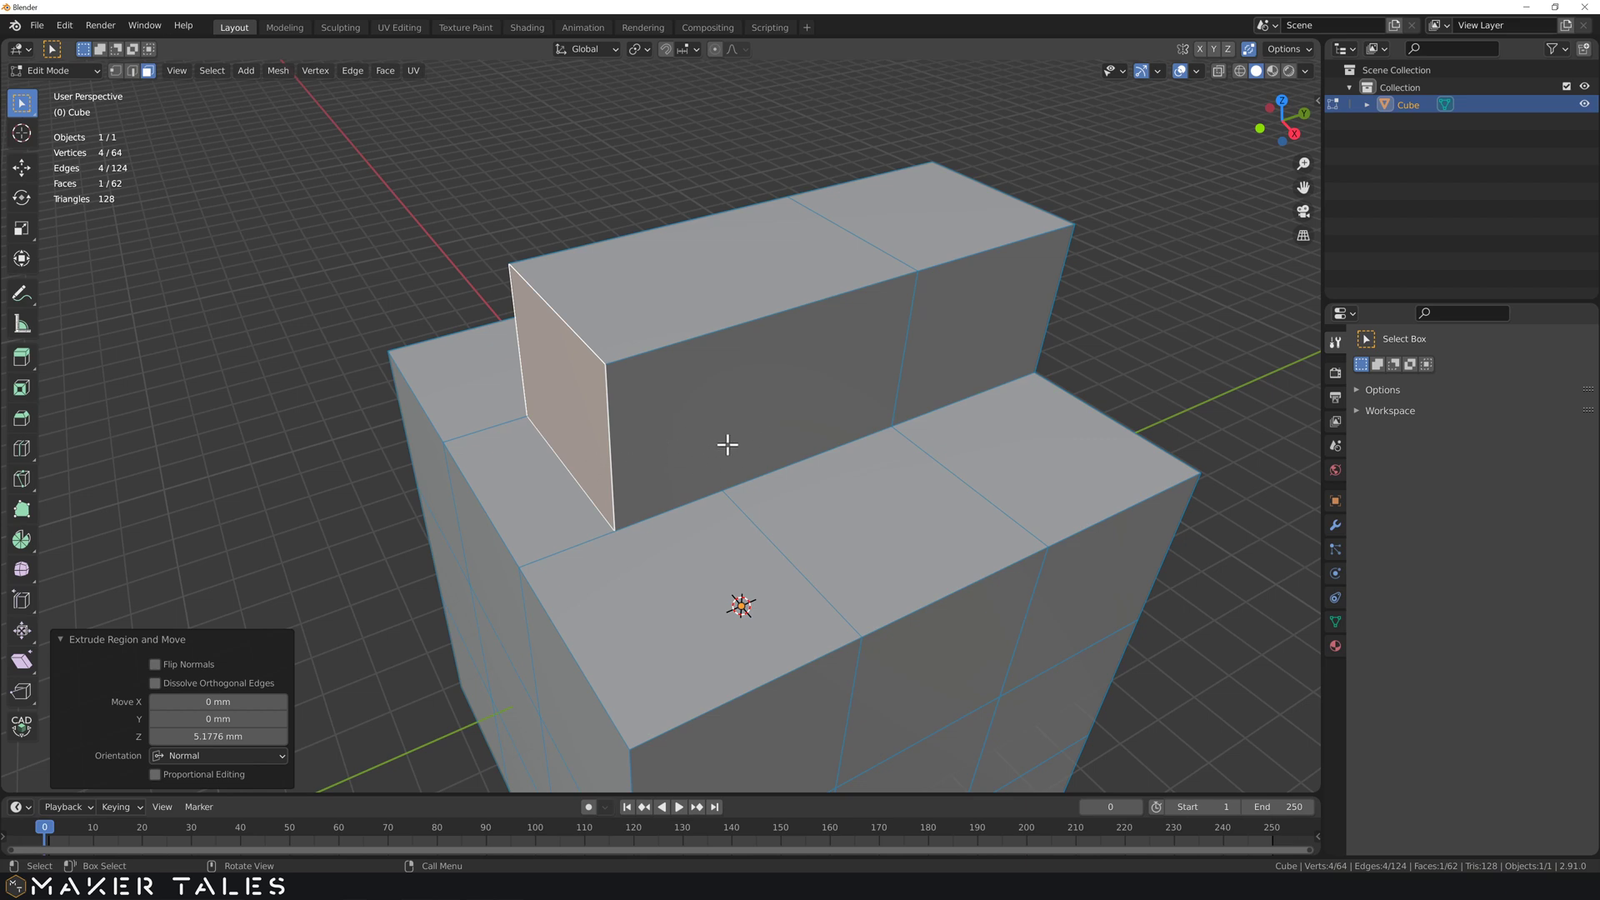
Step: Select all interior faces via command search, delete them, then undo the deletion
{"action": "left_click", "coordinate": [302, 293]}
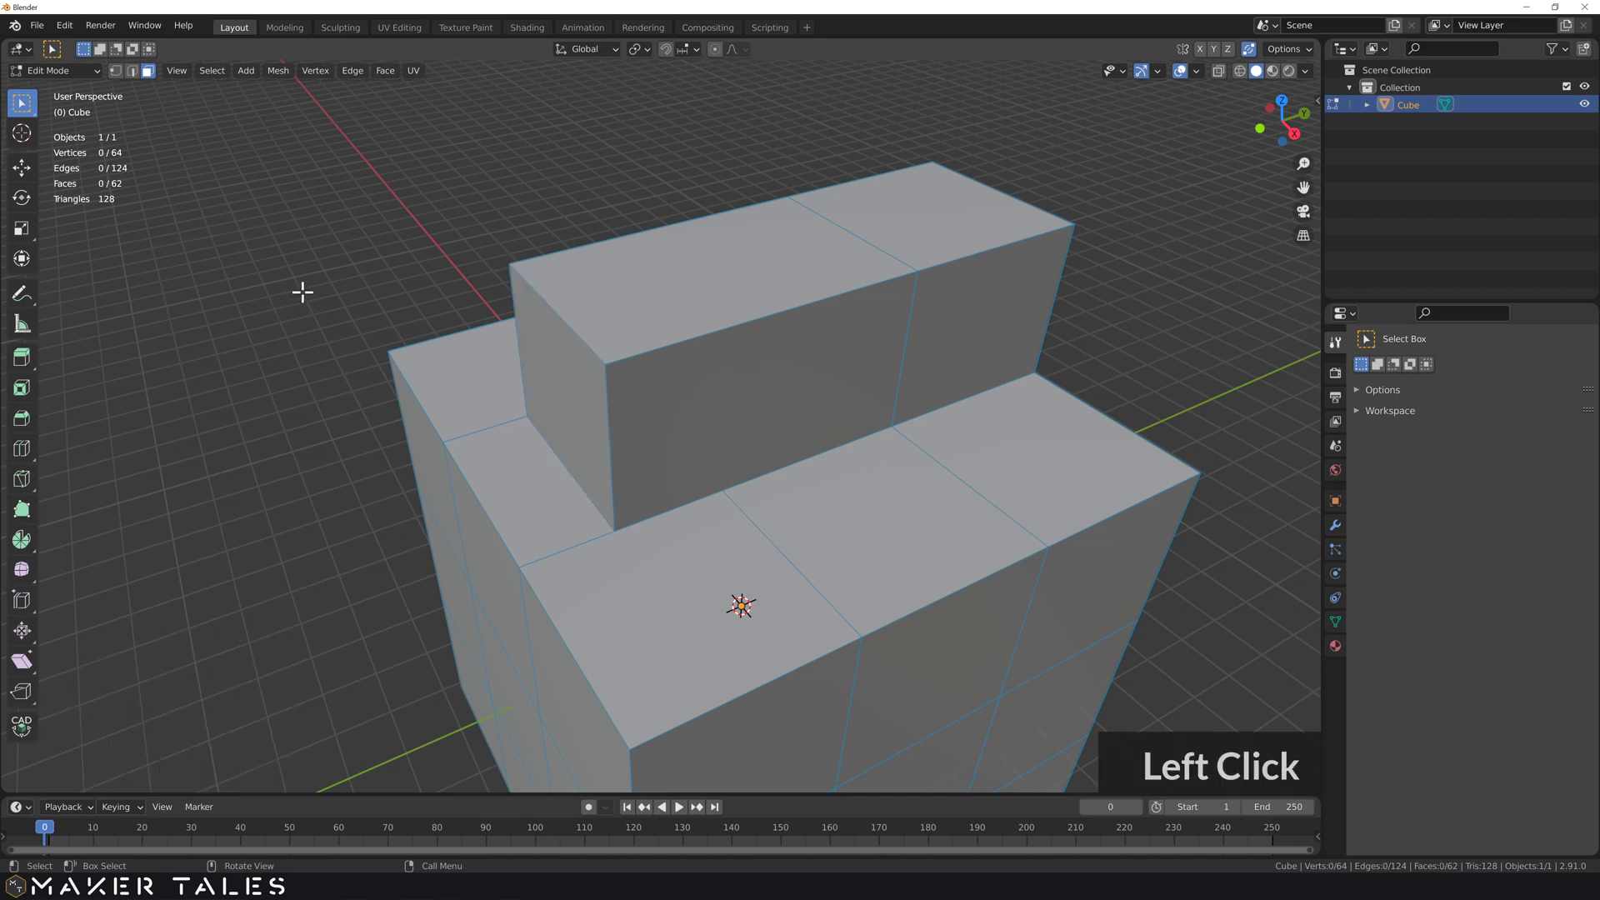
{"action": "key", "text": "space"}
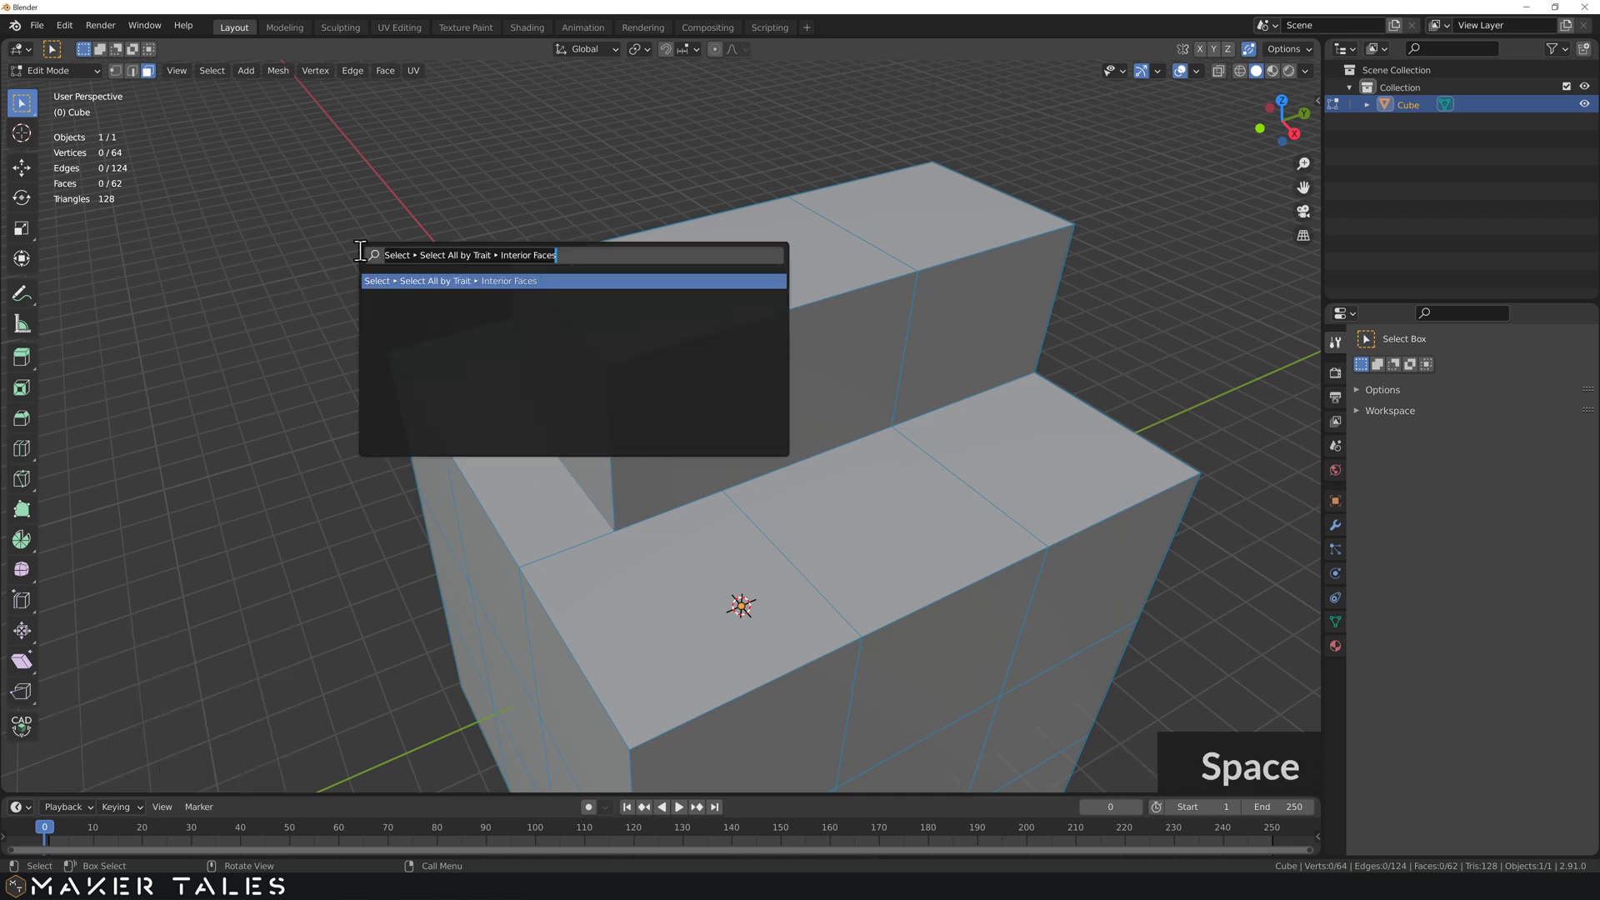
{"action": "left_click", "coordinate": [524, 281]}
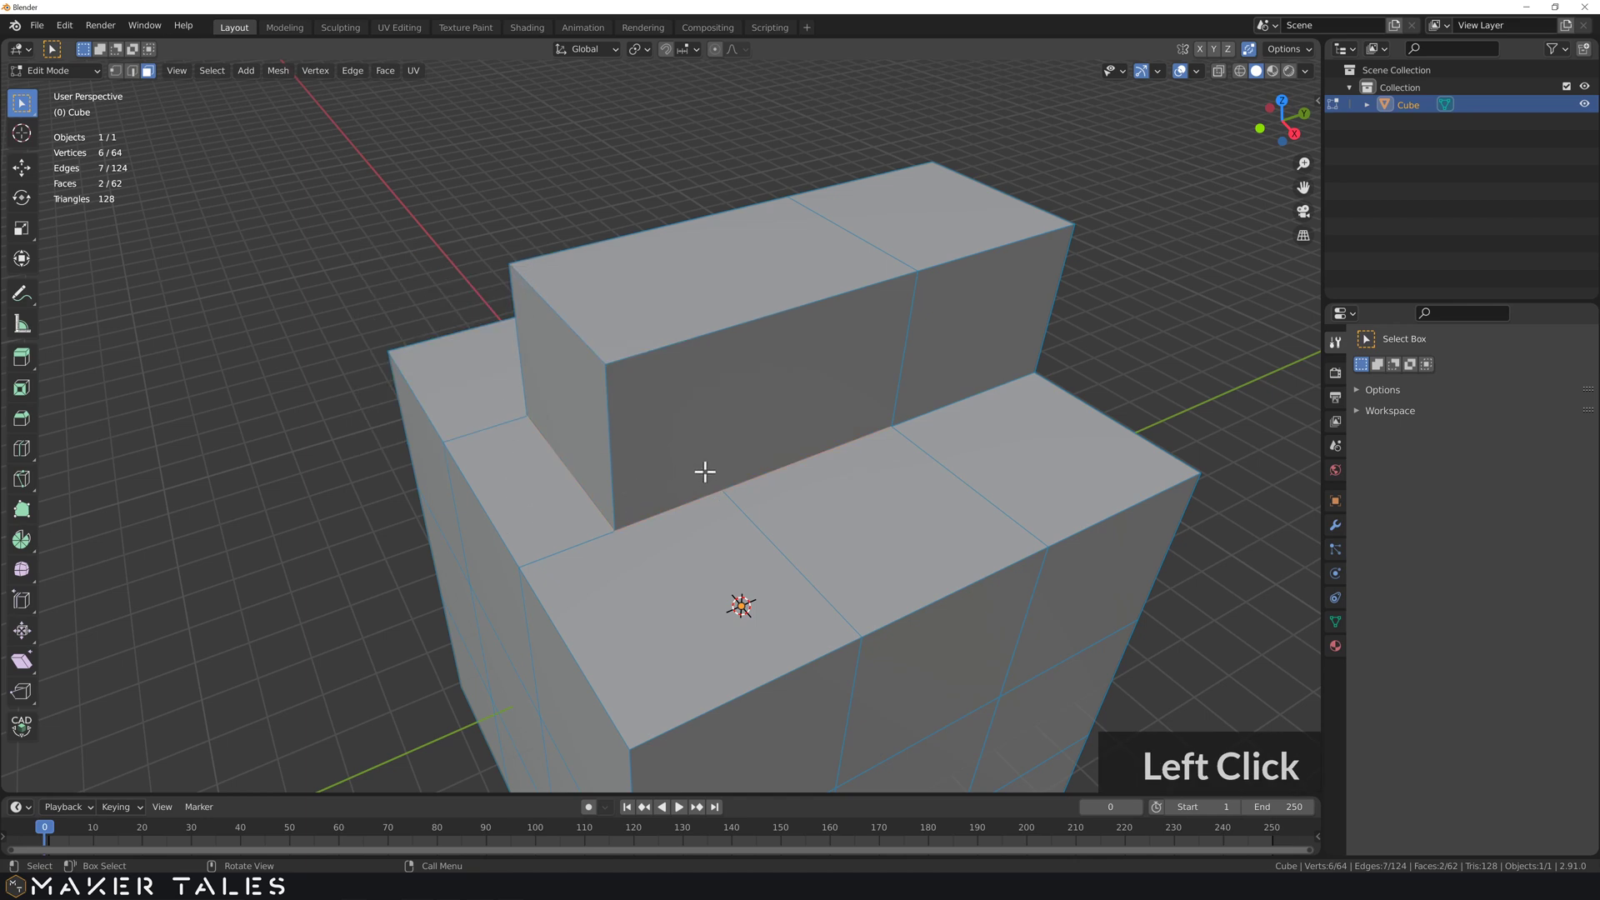
{"action": "key", "text": "x"}
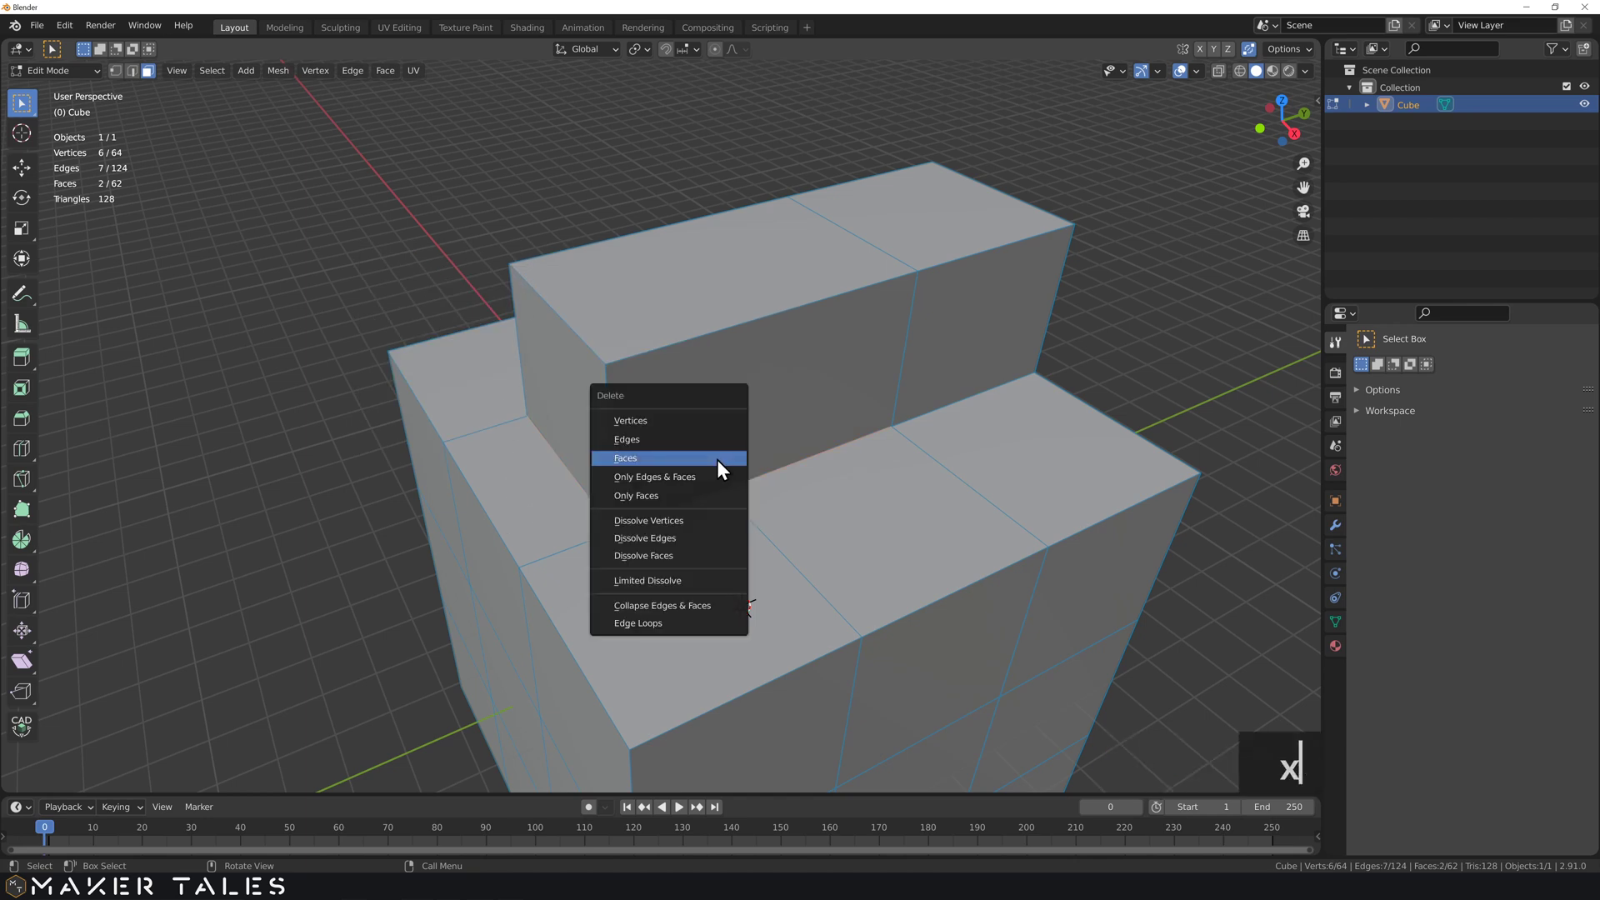
{"action": "left_click", "coordinate": [717, 458]}
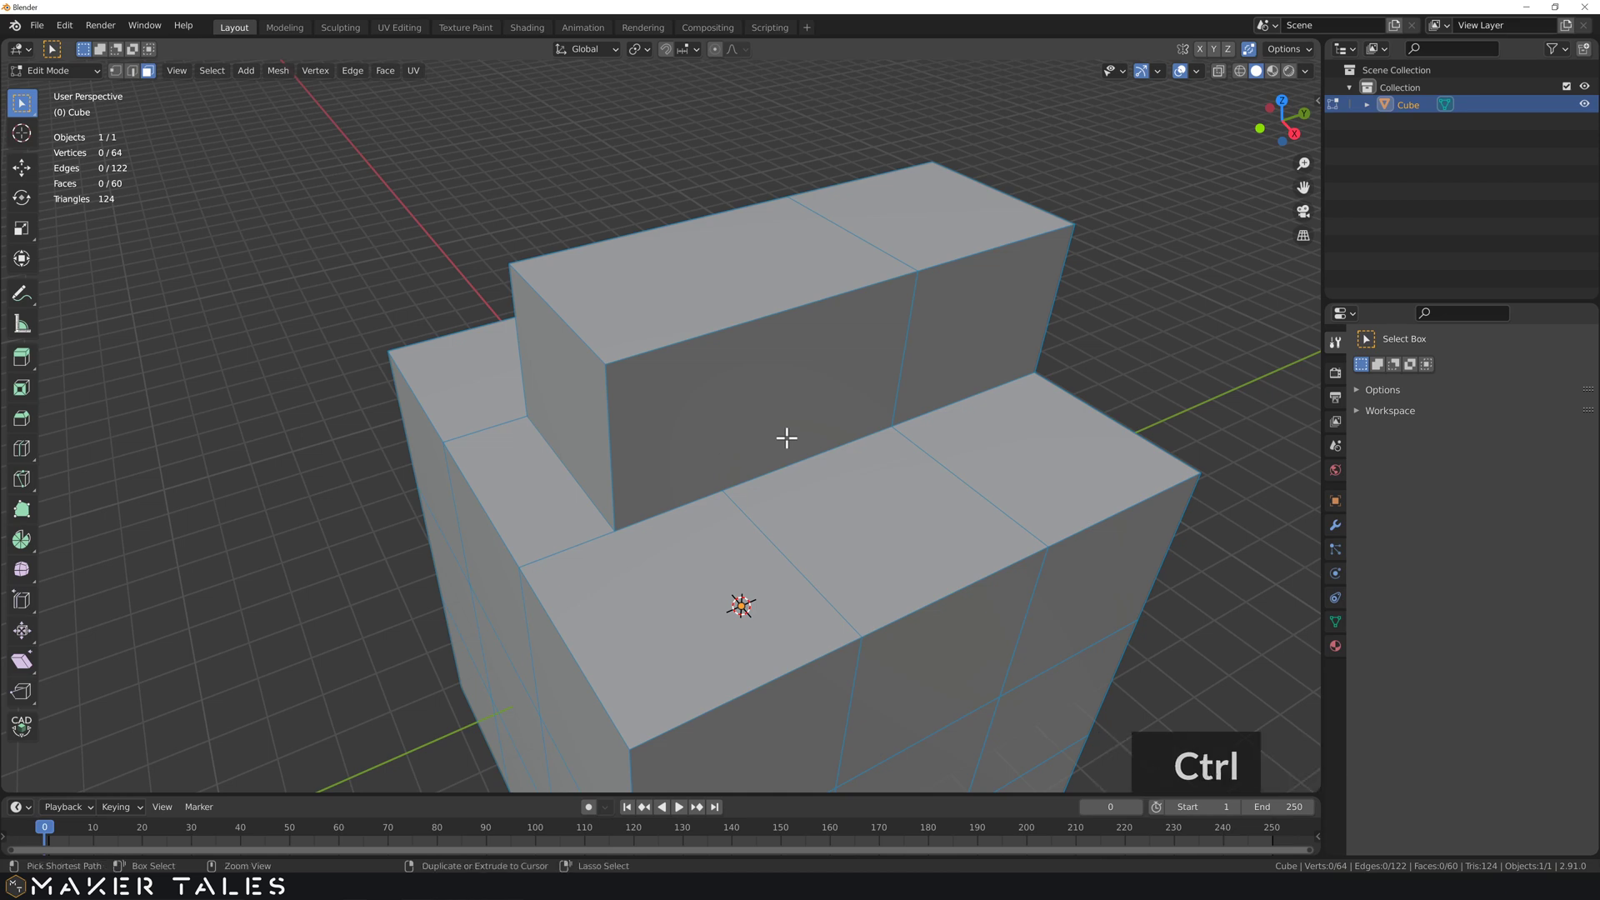
{"action": "key", "text": "ctrl+z"}
Step: Check the interior in X-ray, then delete the two internal faces under the bar
{"action": "key", "text": "alt+z"}
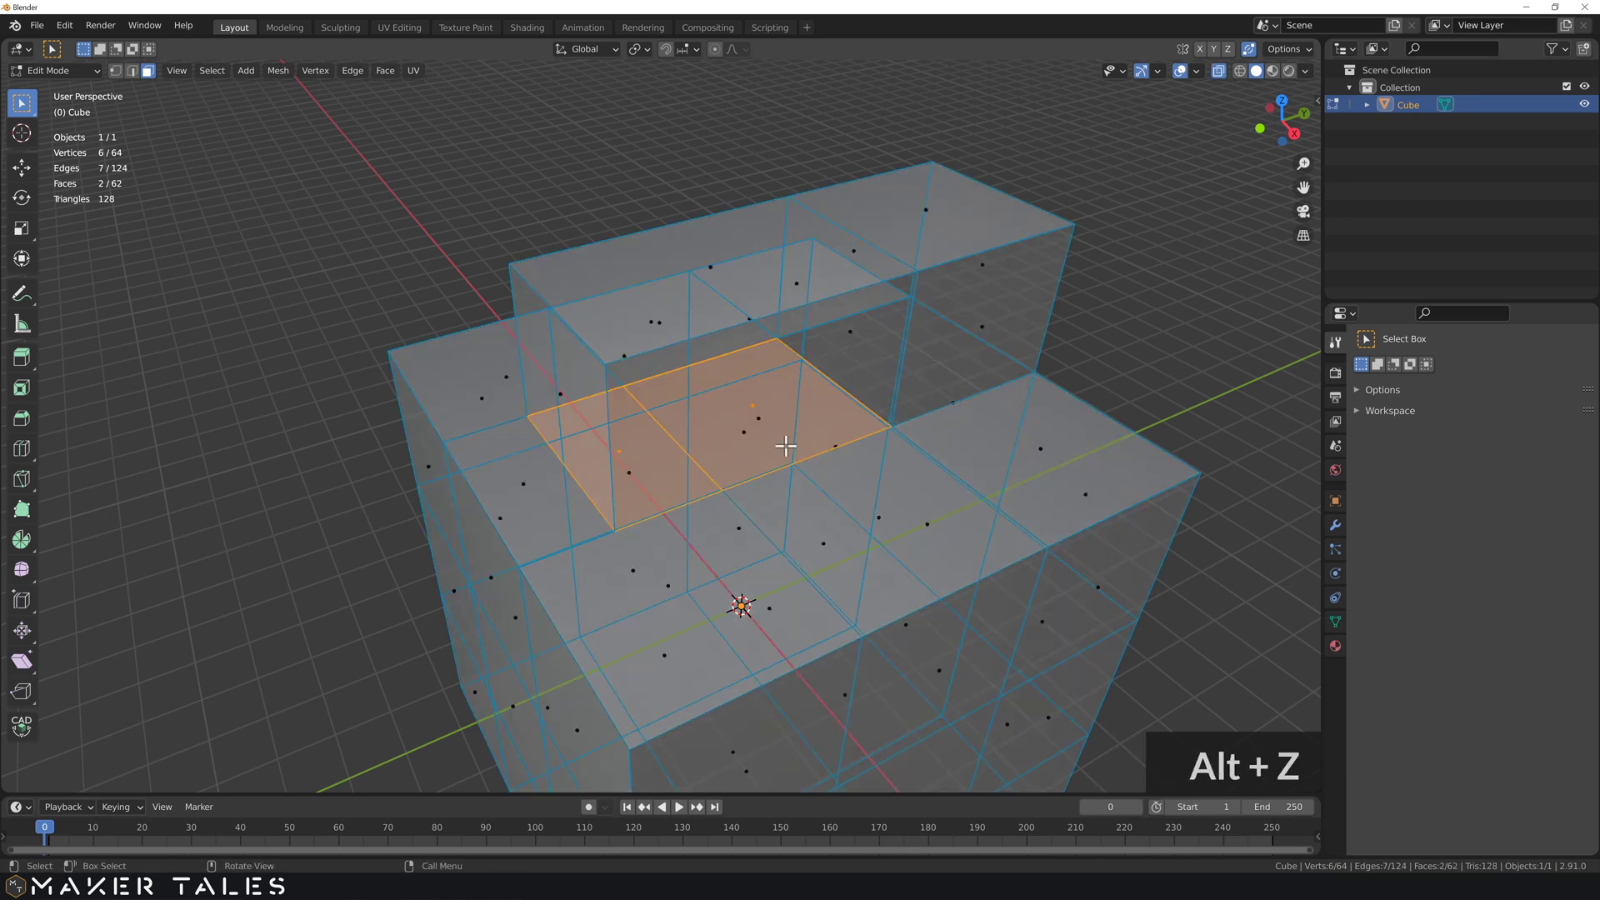
{"action": "mouse_move", "coordinate": [786, 447]}
{"action": "middle_mouse_down"}
{"action": "mouse_move", "coordinate": [700, 450]}
{"action": "mouse_move", "coordinate": [768, 442]}
{"action": "middle_mouse_up"}
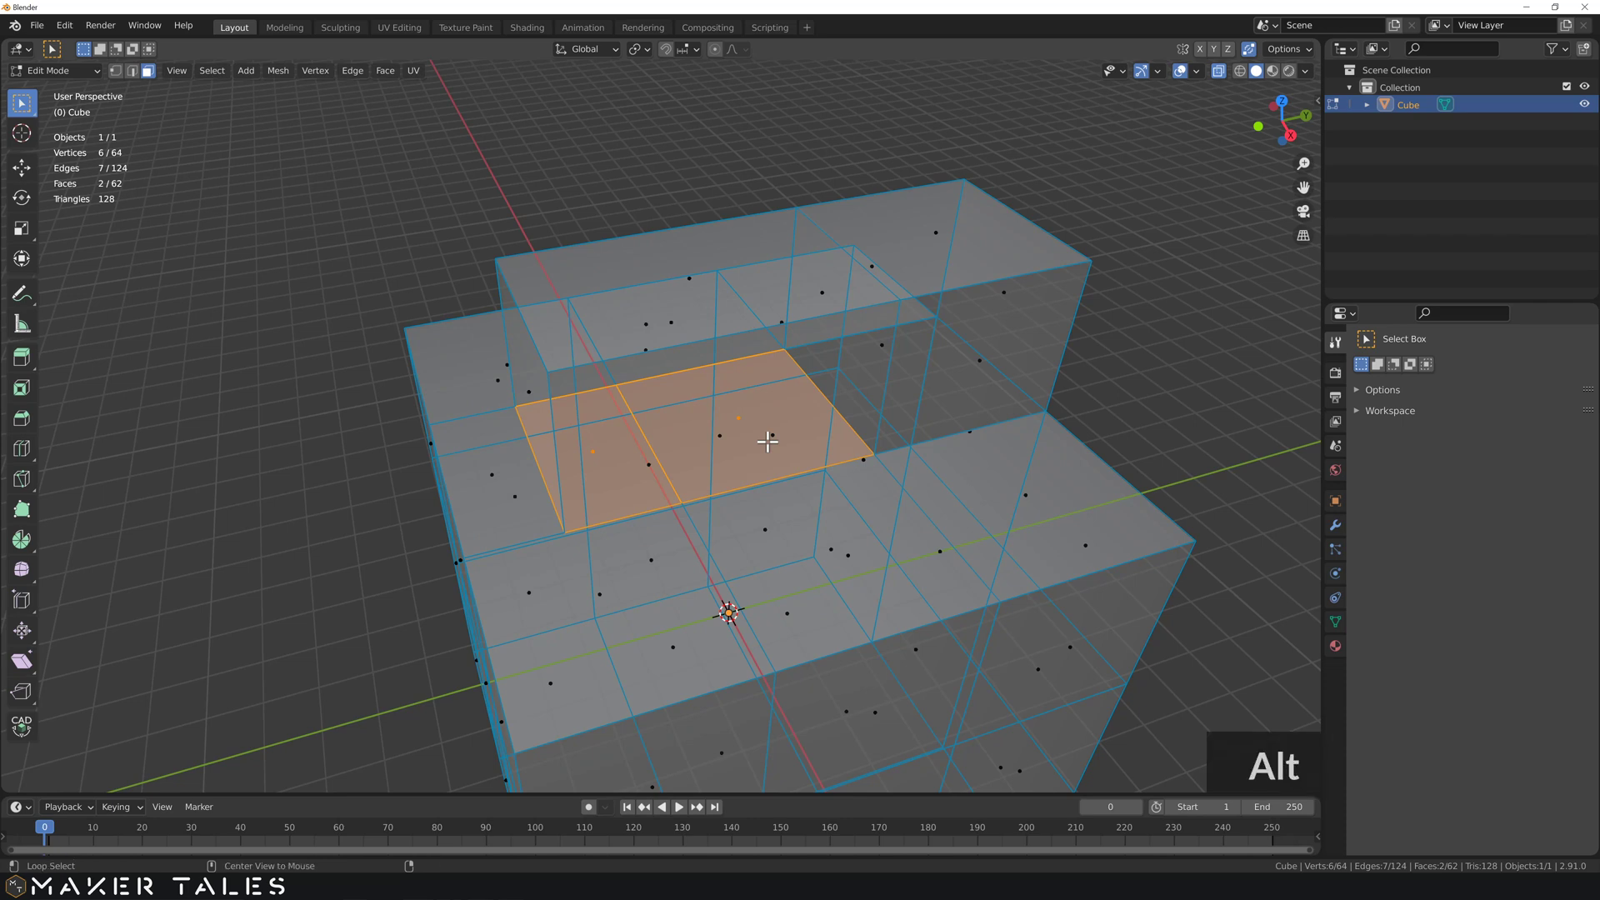
{"action": "key", "text": "alt+z"}
{"action": "middle_click_drag", "start_coordinate": [767, 442], "coordinate": [810, 430]}
{"action": "key", "text": "x"}
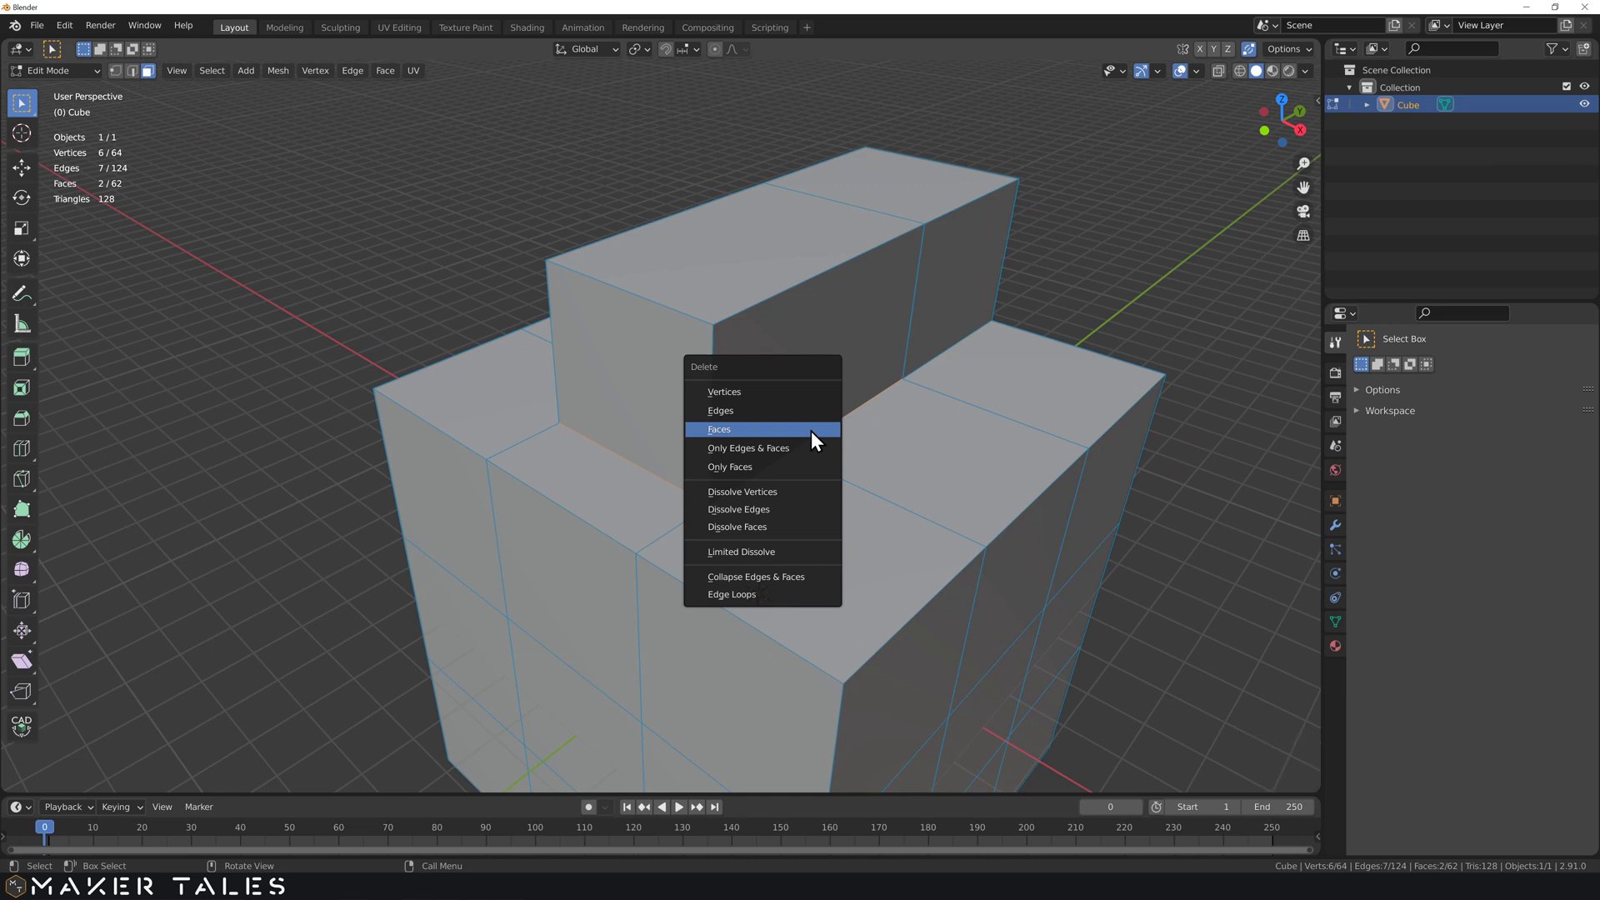
{"action": "left_click", "coordinate": [812, 432]}
{"action": "mouse_move", "coordinate": [814, 428]}
{"action": "middle_mouse_down"}
{"action": "mouse_move", "coordinate": [757, 414]}
{"action": "mouse_move", "coordinate": [774, 437]}
{"action": "middle_mouse_up"}
{"action": "scroll", "coordinate": [763, 417], "scroll_direction": "down", "scroll_amount": 2}
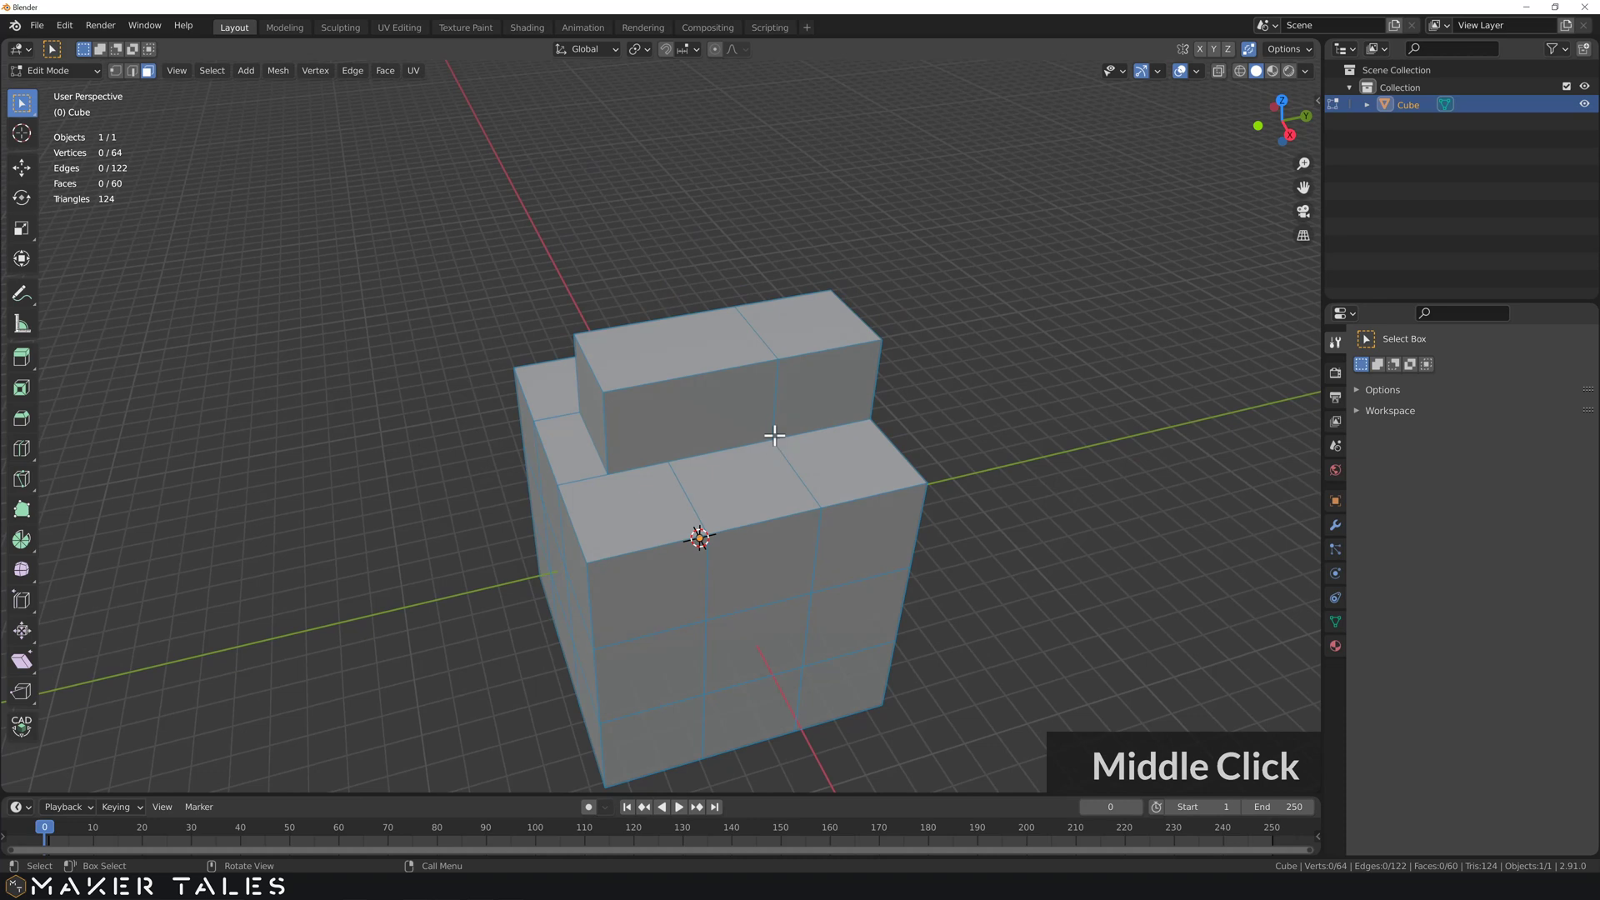
{"action": "key", "text": "ctrl+r"}
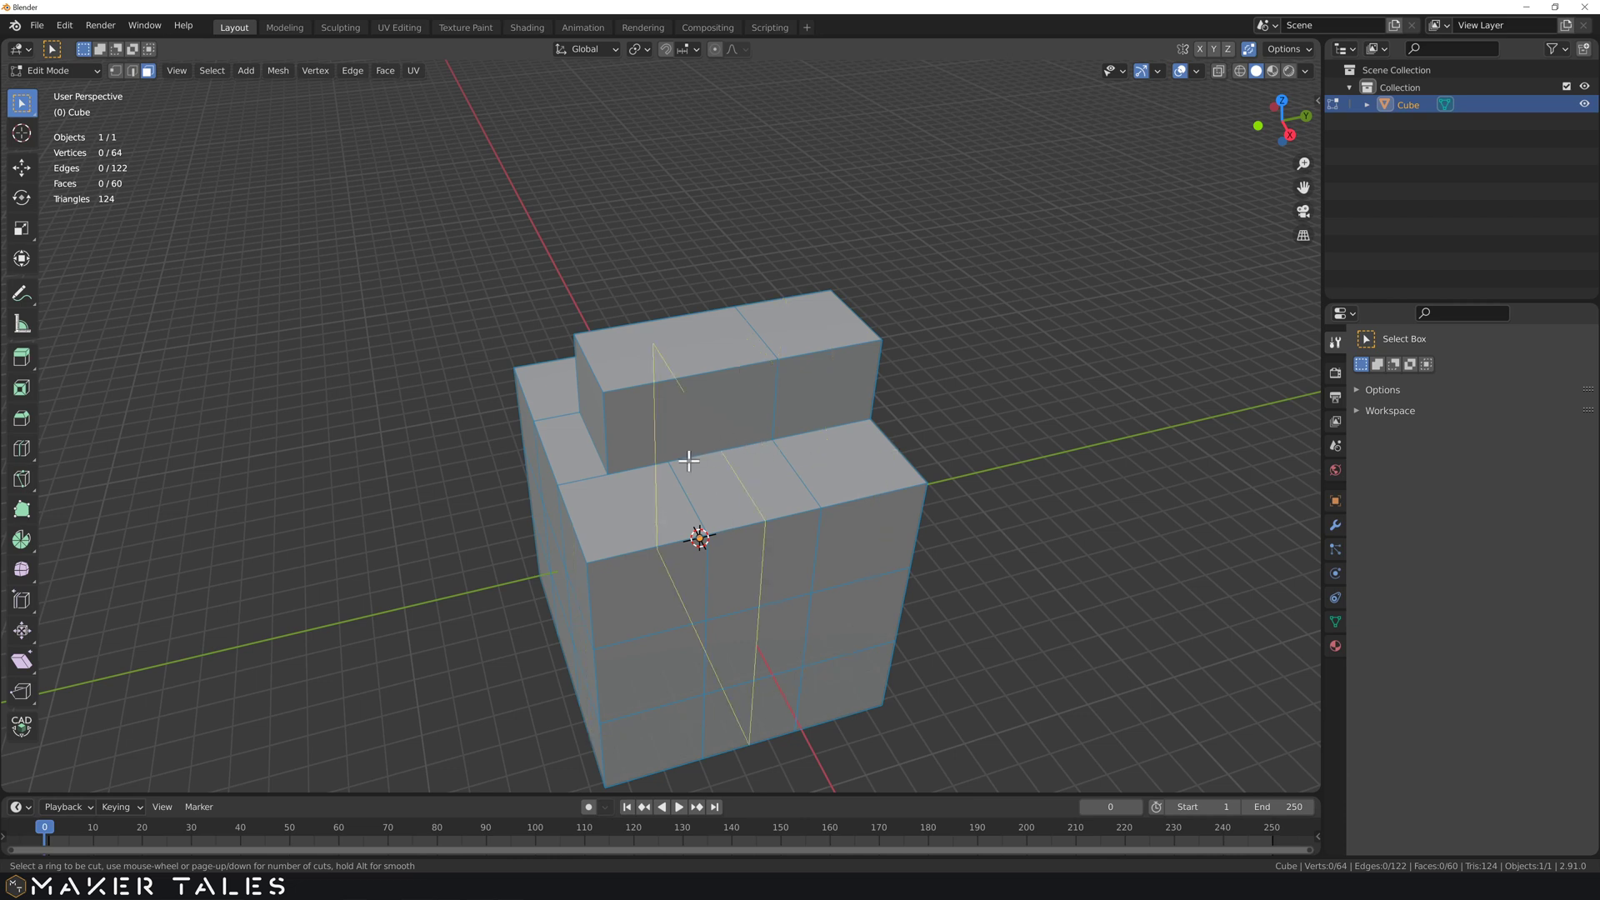
{"action": "right_click", "coordinate": [850, 446]}
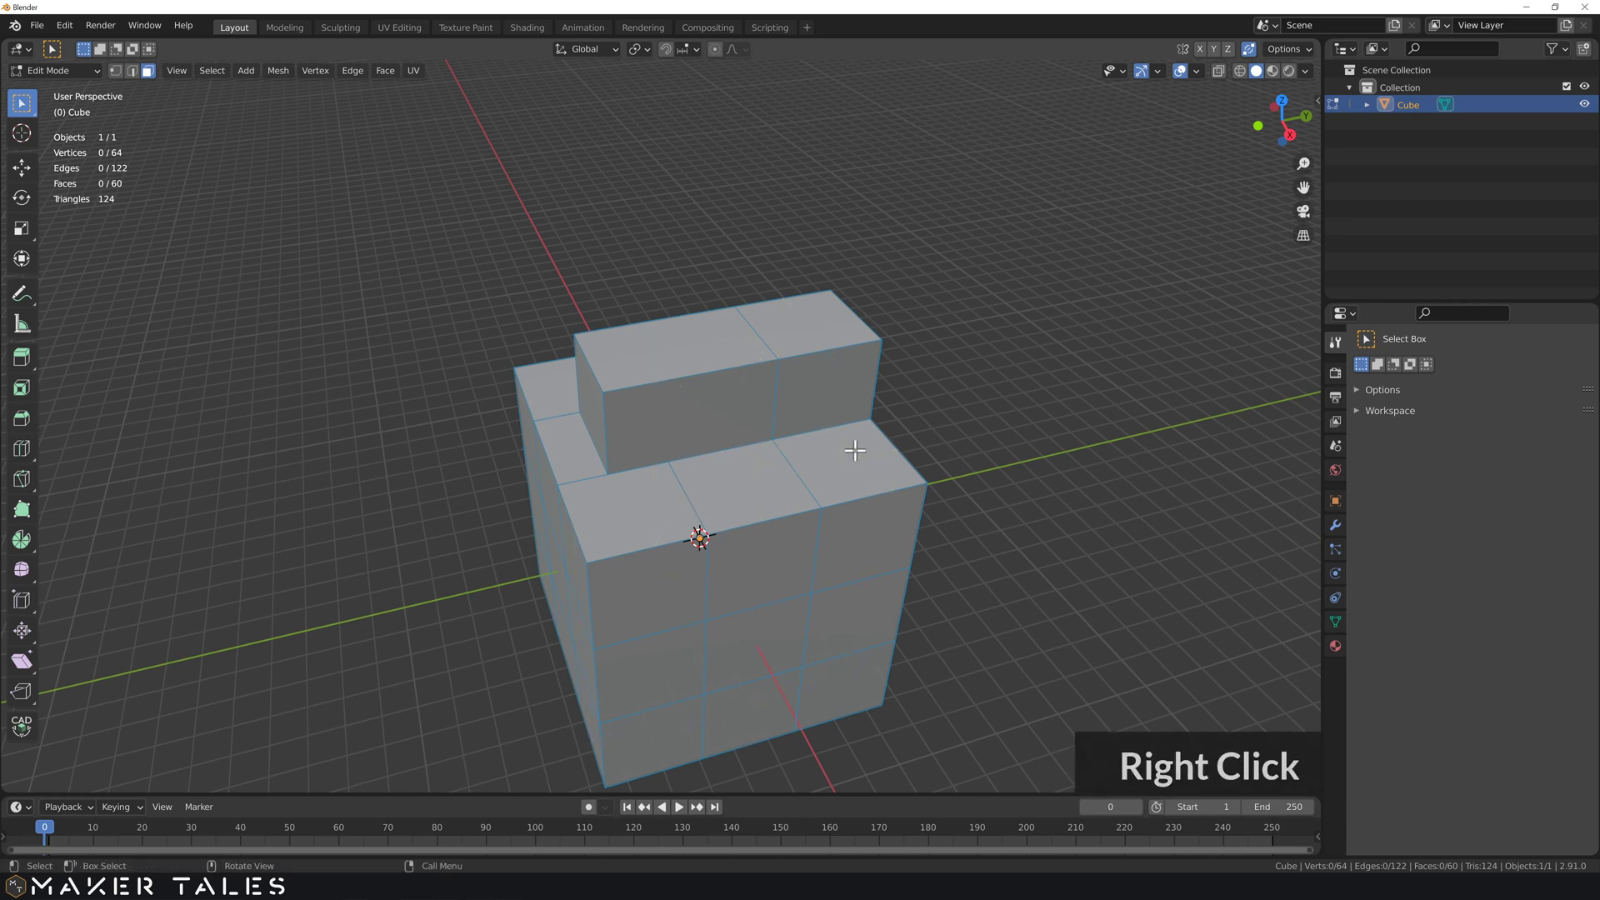
{"action": "mouse_move", "coordinate": [850, 446]}
{"action": "middle_mouse_down"}
{"action": "mouse_move", "coordinate": [940, 417]}
{"action": "mouse_move", "coordinate": [928, 472]}
{"action": "mouse_move", "coordinate": [838, 488]}
{"action": "mouse_move", "coordinate": [832, 442]}
{"action": "mouse_move", "coordinate": [882, 418]}
{"action": "middle_mouse_up"}
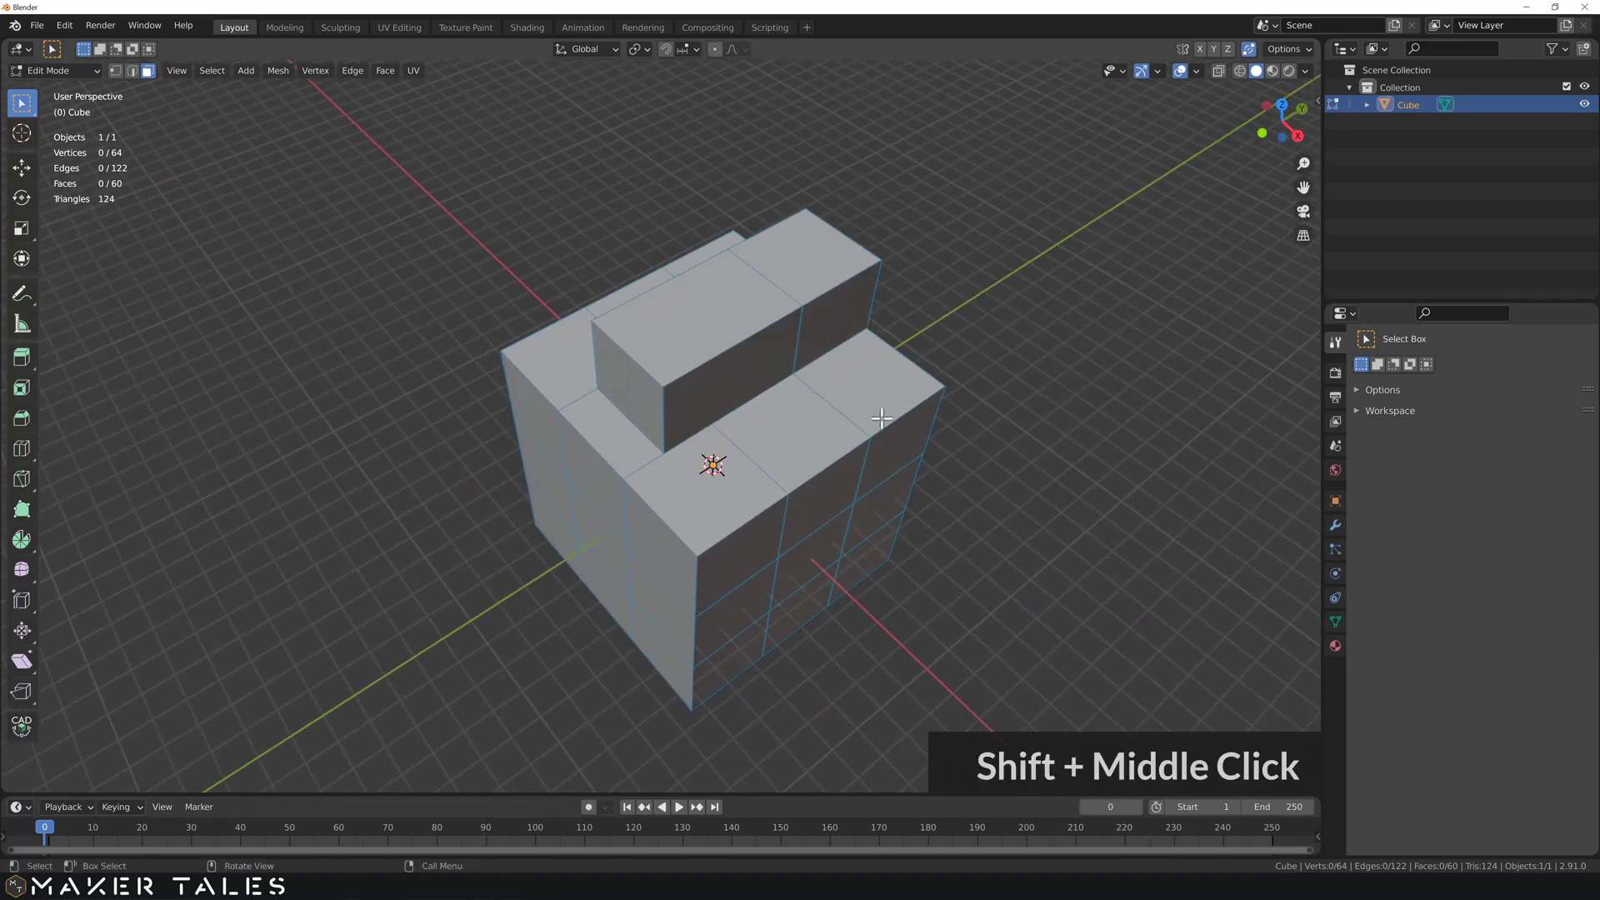
{"action": "scroll", "coordinate": [749, 431], "scroll_direction": "up", "scroll_amount": 3}
{"action": "mouse_move", "coordinate": [749, 431]}
{"action": "middle_mouse_down"}
{"action": "mouse_move", "coordinate": [836, 400]}
{"action": "mouse_move", "coordinate": [783, 442]}
{"action": "mouse_move", "coordinate": [708, 411]}
{"action": "middle_mouse_up"}
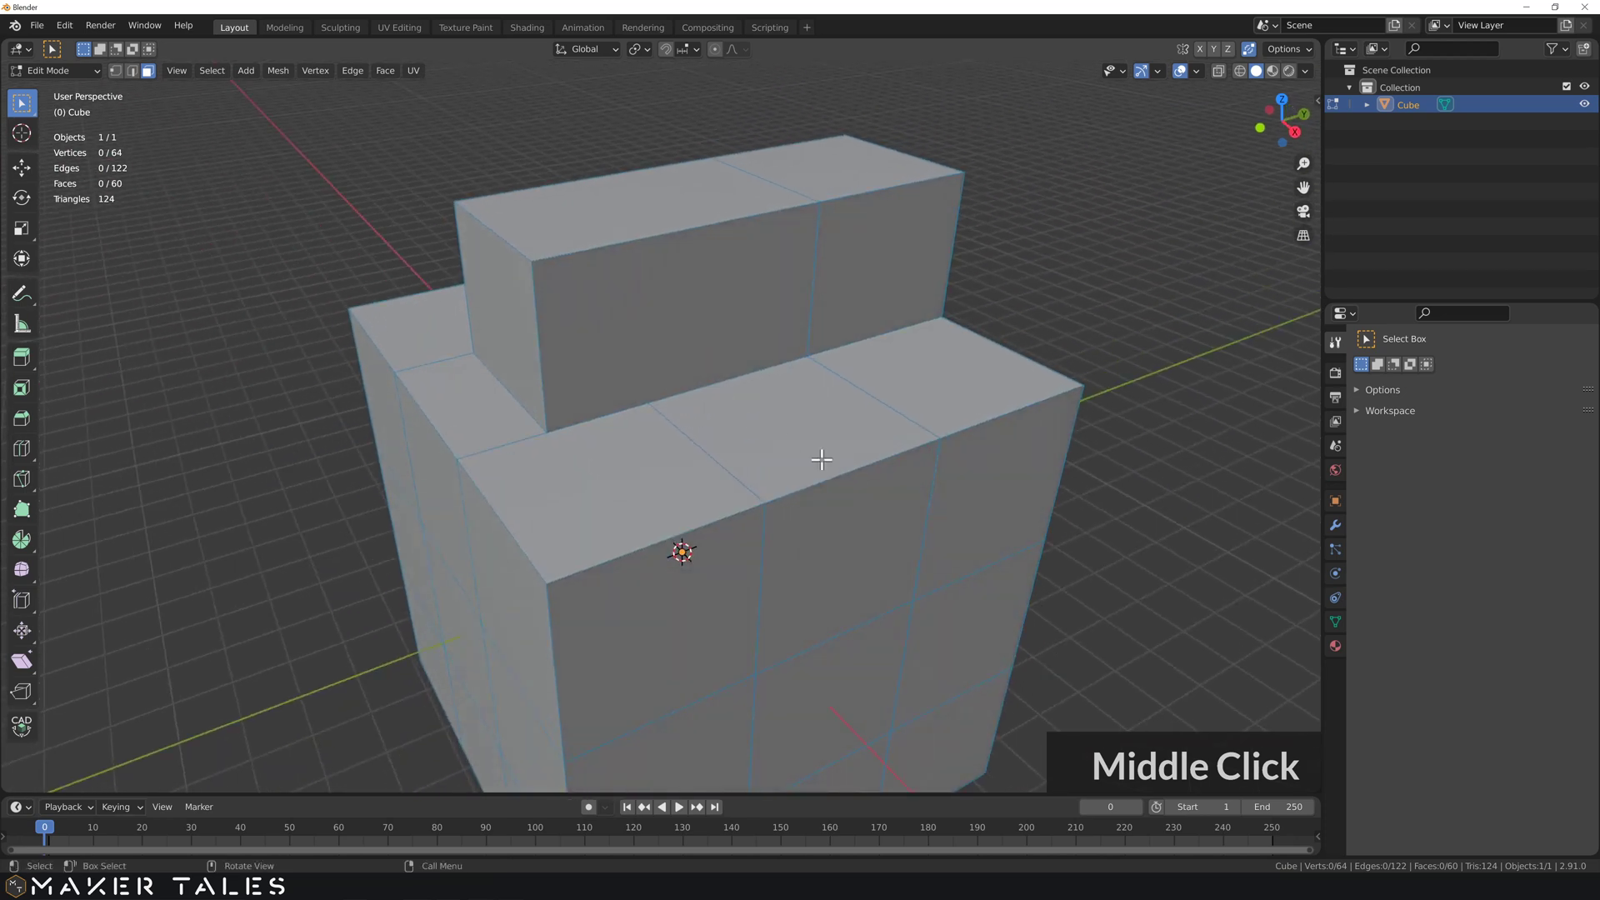
{"action": "mouse_move", "coordinate": [808, 607]}
{"action": "middle_mouse_down"}
{"action": "mouse_move", "coordinate": [803, 533]}
{"action": "mouse_move", "coordinate": [768, 450]}
{"action": "middle_mouse_up"}
Step: Try an Extrude Manifold on a front face, then undo the protruding arm
{"action": "left_click", "coordinate": [771, 449]}
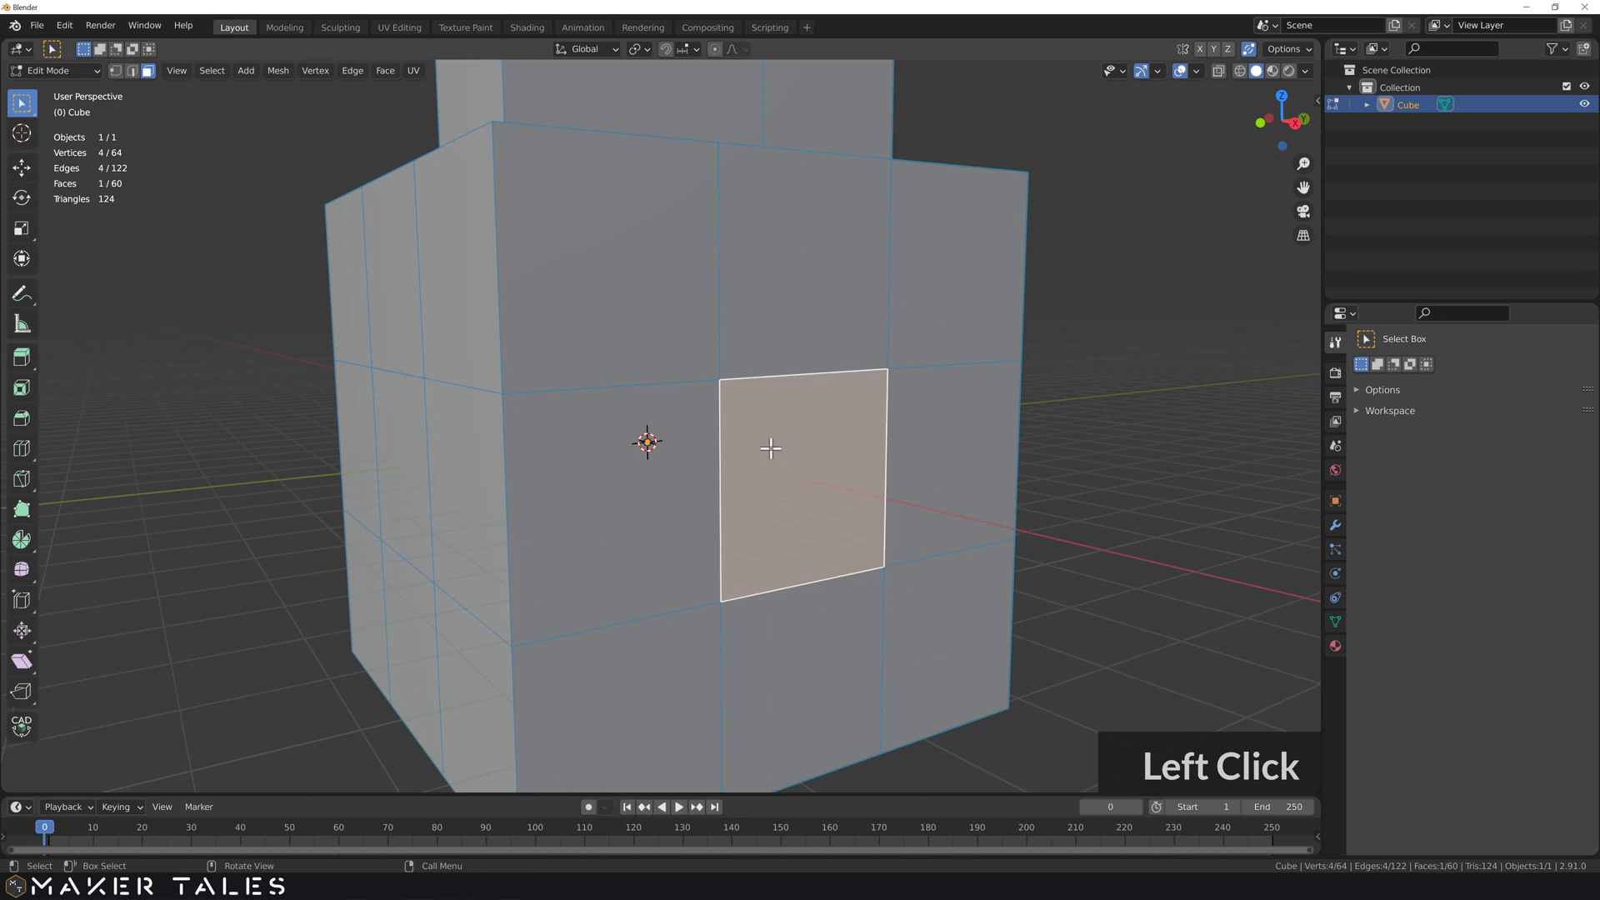
{"action": "key", "text": "alt+e"}
{"action": "left_click", "coordinate": [724, 447]}
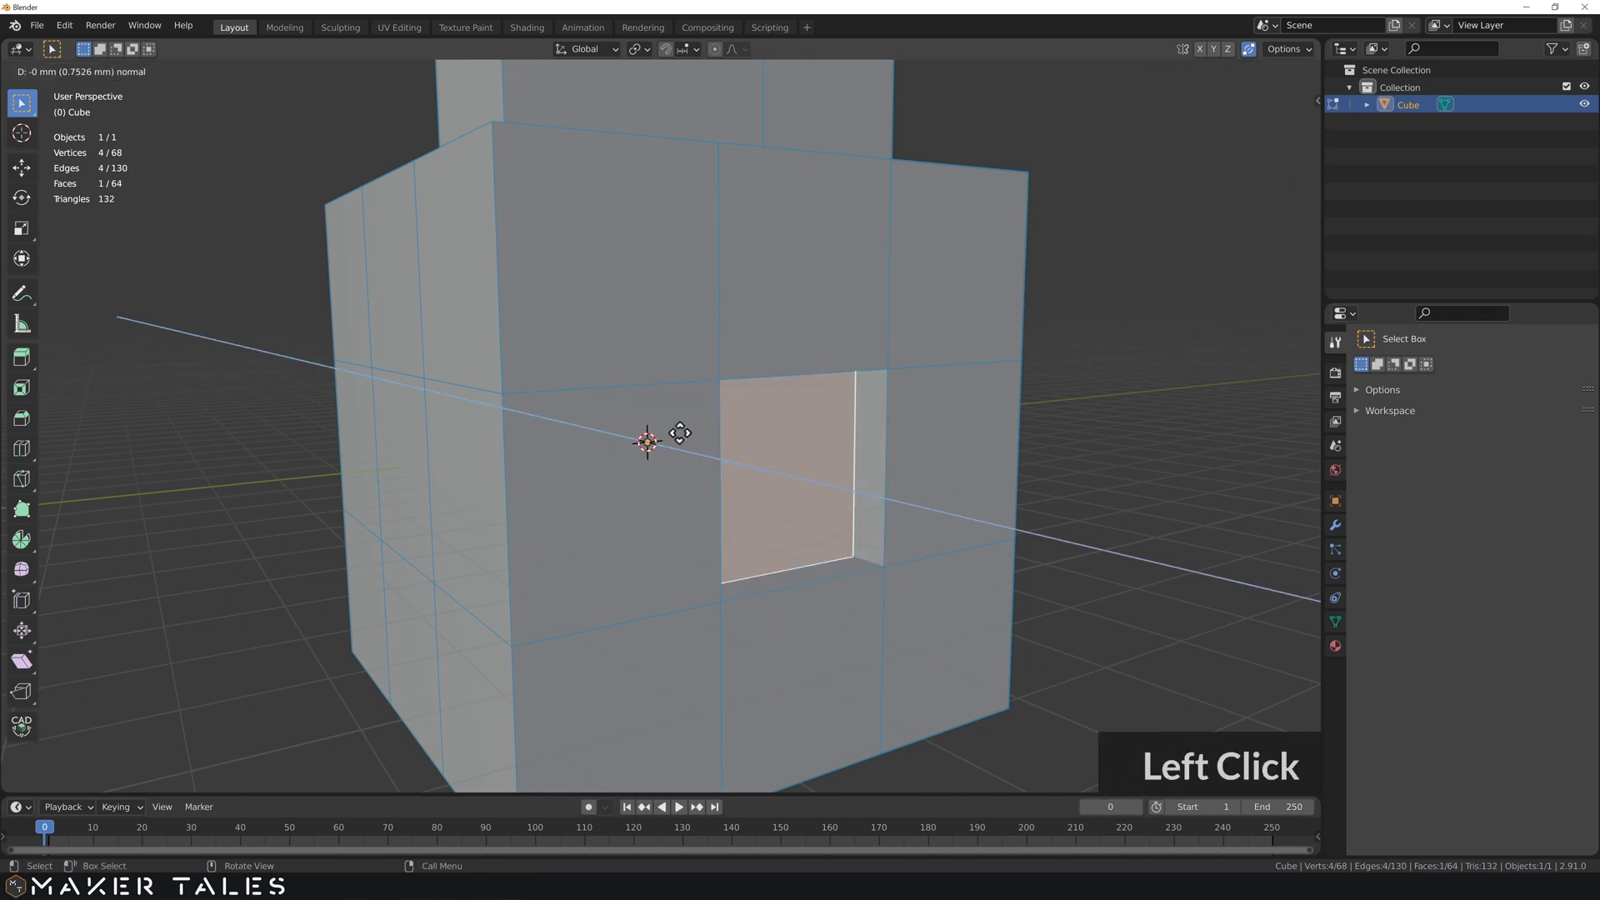
{"action": "left_click", "coordinate": [315, 381]}
{"action": "middle_click_drag", "start_coordinate": [305, 422], "coordinate": [483, 425]}
{"action": "scroll", "coordinate": [475, 430], "scroll_direction": "down", "scroll_amount": 3}
{"action": "scroll", "coordinate": [475, 438], "scroll_direction": "down", "scroll_amount": 2}
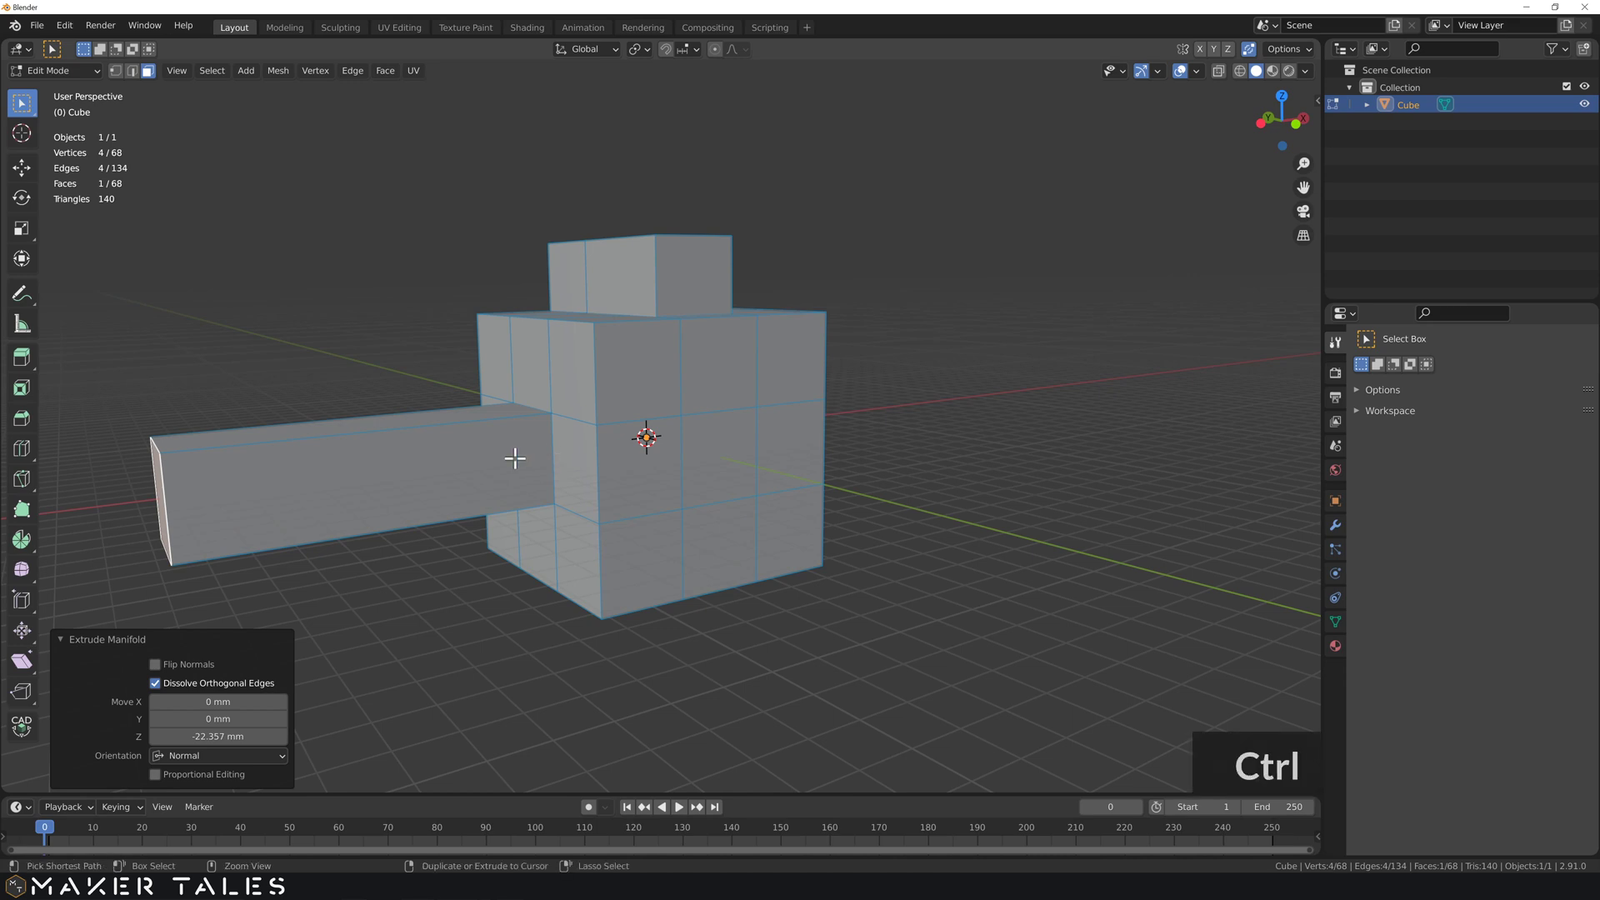
{"action": "key", "text": "ctrl+z"}
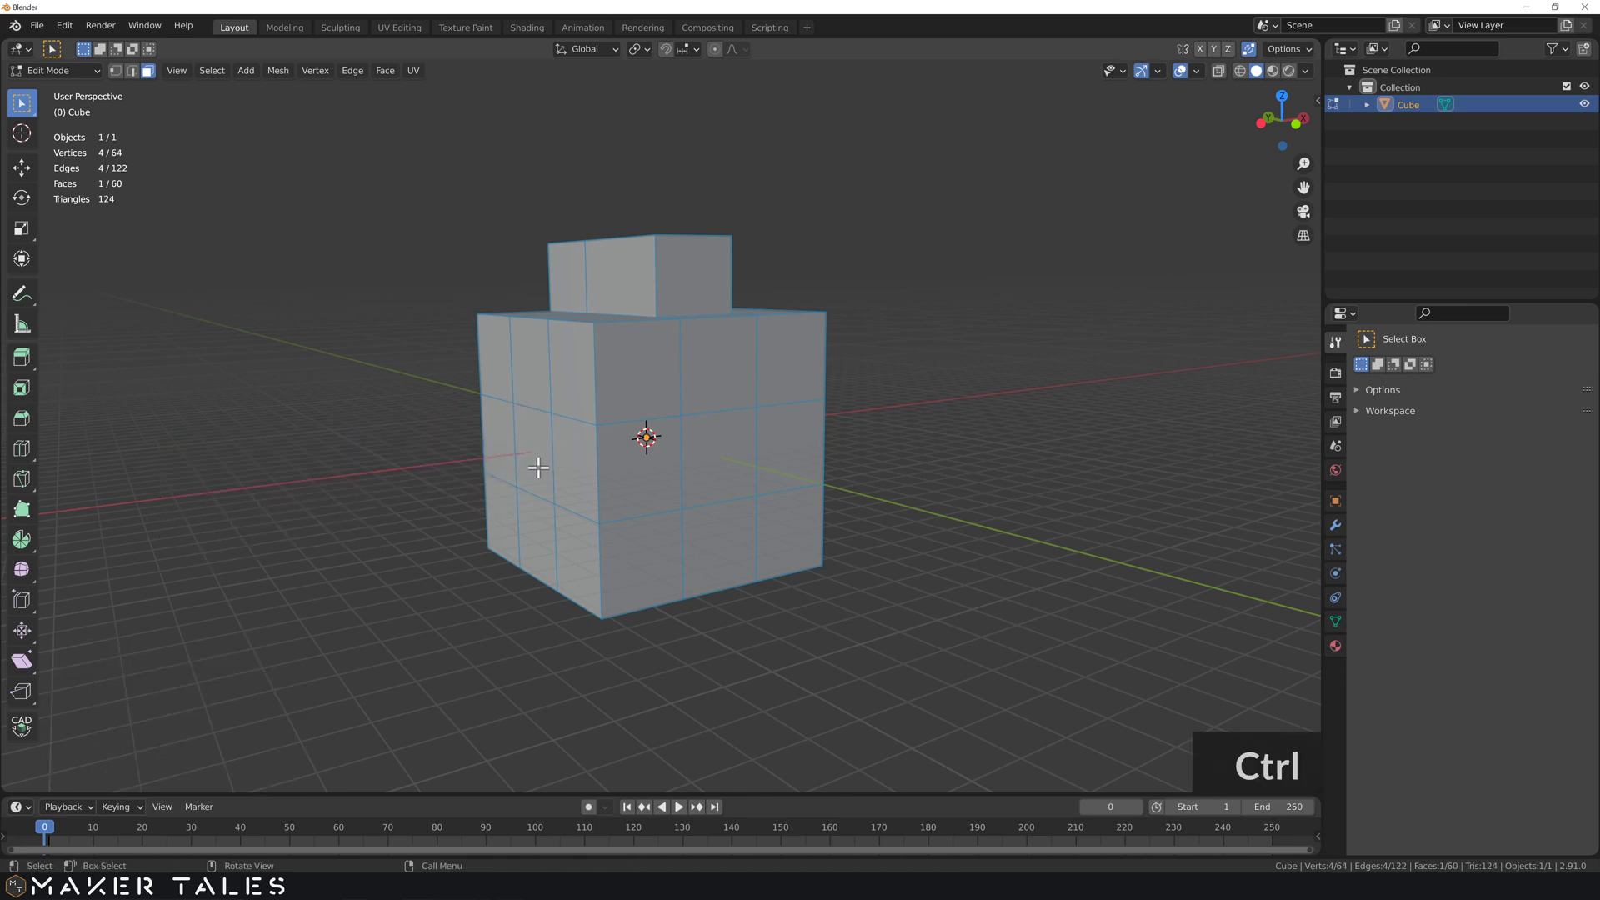
Step: Bridge Edge Loops between a left face and a front face to form a tunnel
{"action": "left_click", "coordinate": [536, 457]}
{"action": "mouse_move", "coordinate": [536, 457]}
{"action": "middle_mouse_down"}
{"action": "mouse_move", "coordinate": [425, 458]}
{"action": "mouse_move", "coordinate": [627, 451]}
{"action": "middle_mouse_up"}
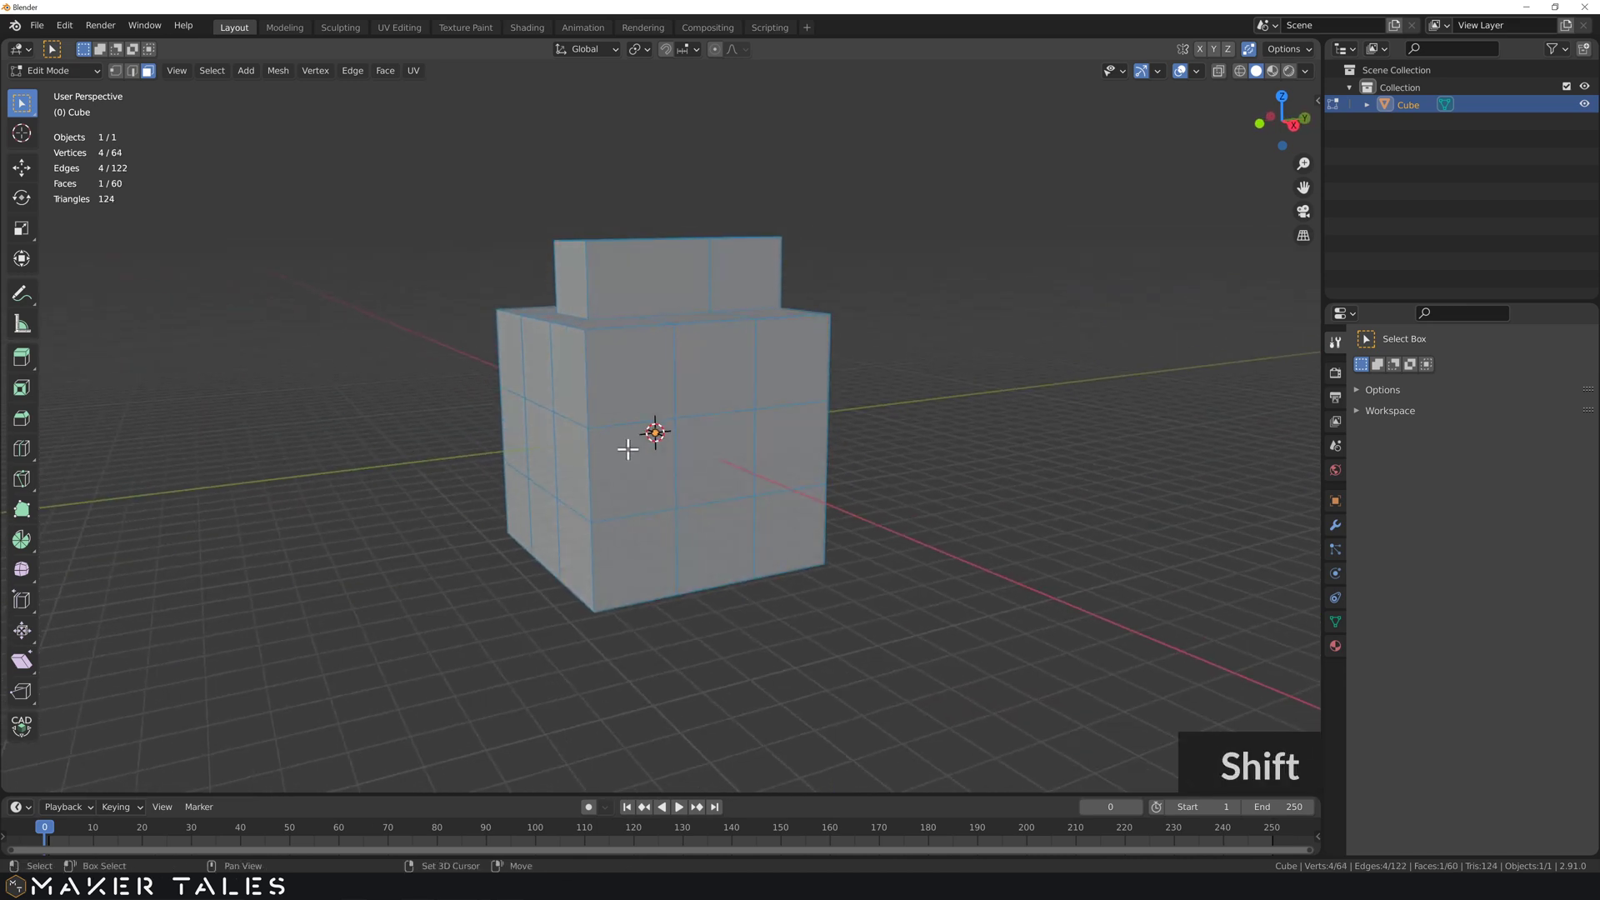
{"action": "left_click", "coordinate": [706, 451], "text": "shift"}
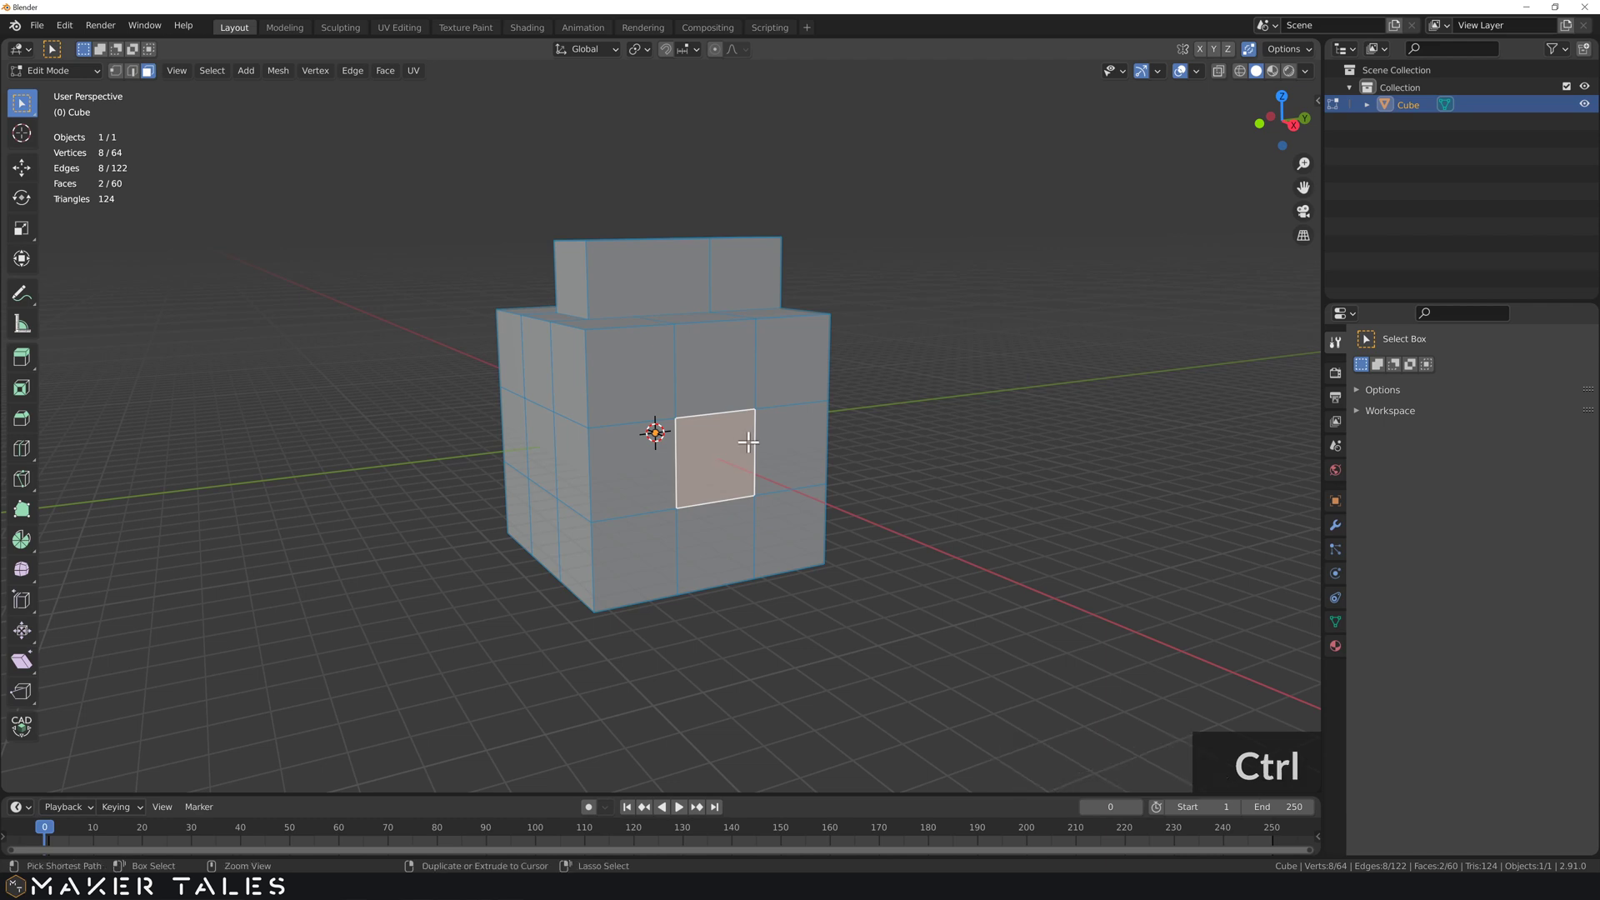
{"action": "key", "text": "ctrl+e"}
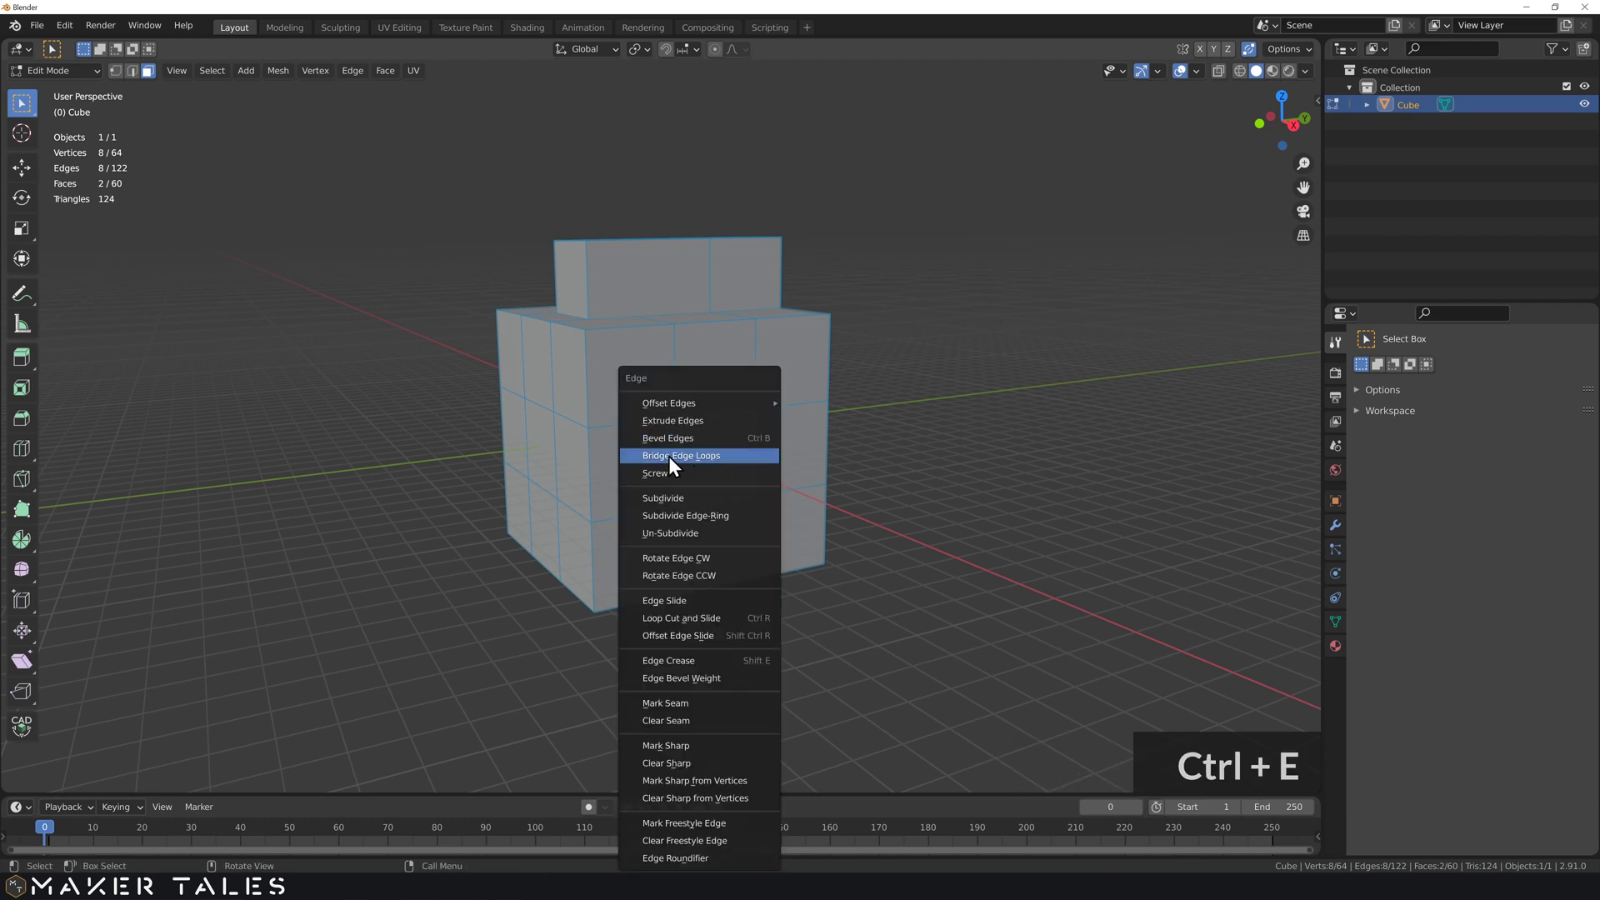
{"action": "left_click", "coordinate": [670, 458]}
{"action": "middle_click_drag", "start_coordinate": [776, 472], "coordinate": [714, 452]}
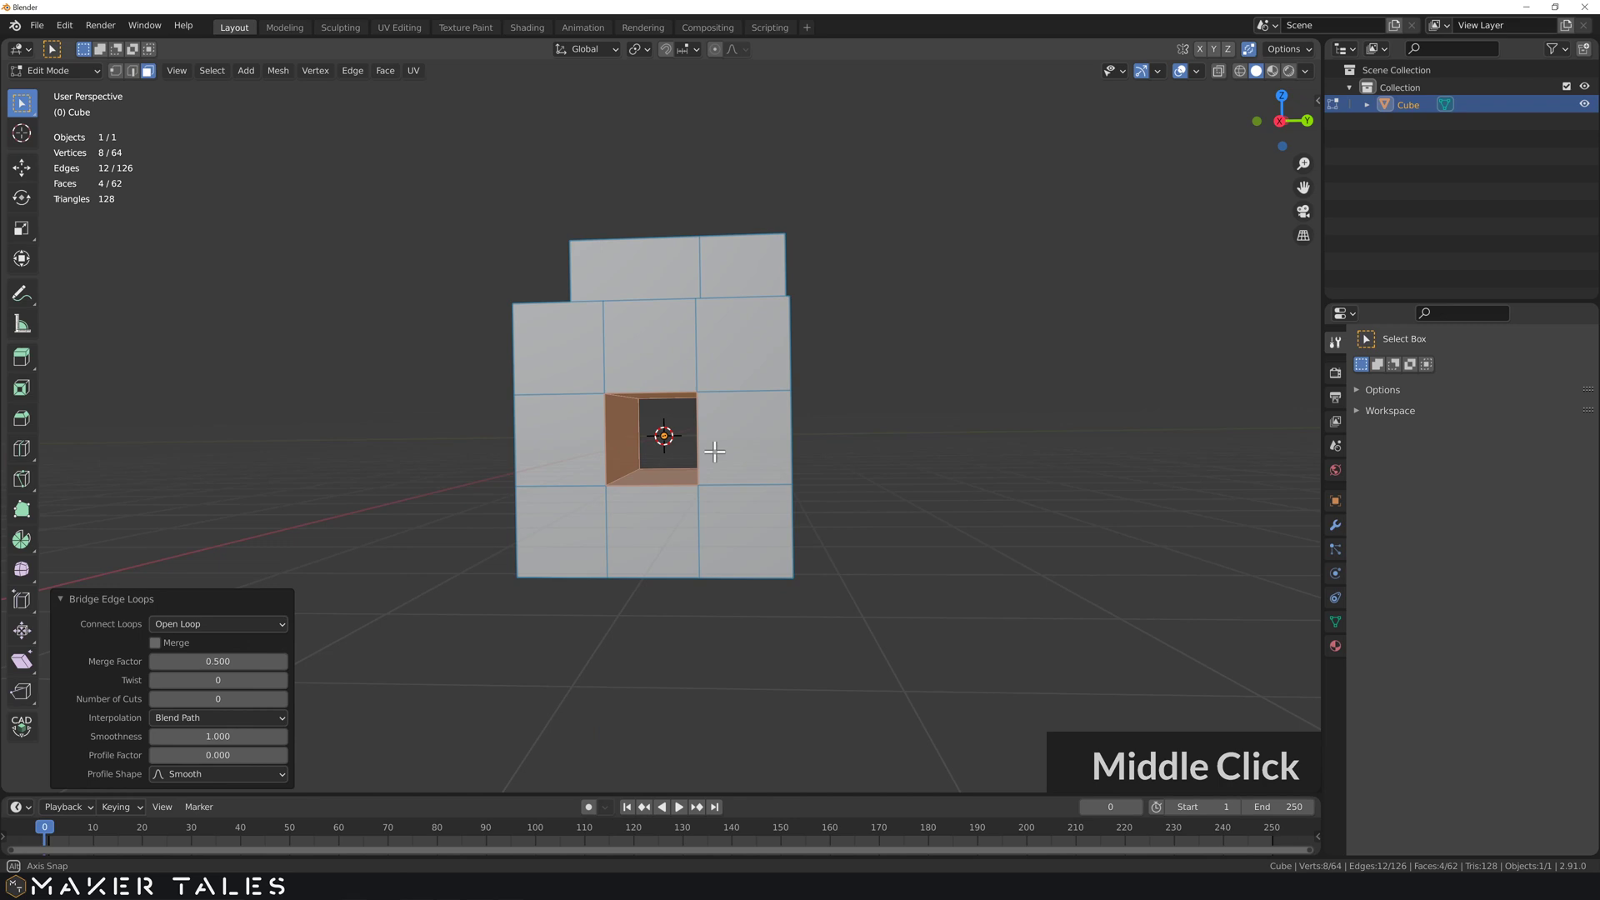
Step: Deselect the faces, inspect the tunnel from several angles, and return to Object Mode
{"action": "left_click", "coordinate": [871, 430]}
{"action": "middle_click_drag", "start_coordinate": [875, 429], "coordinate": [886, 426]}
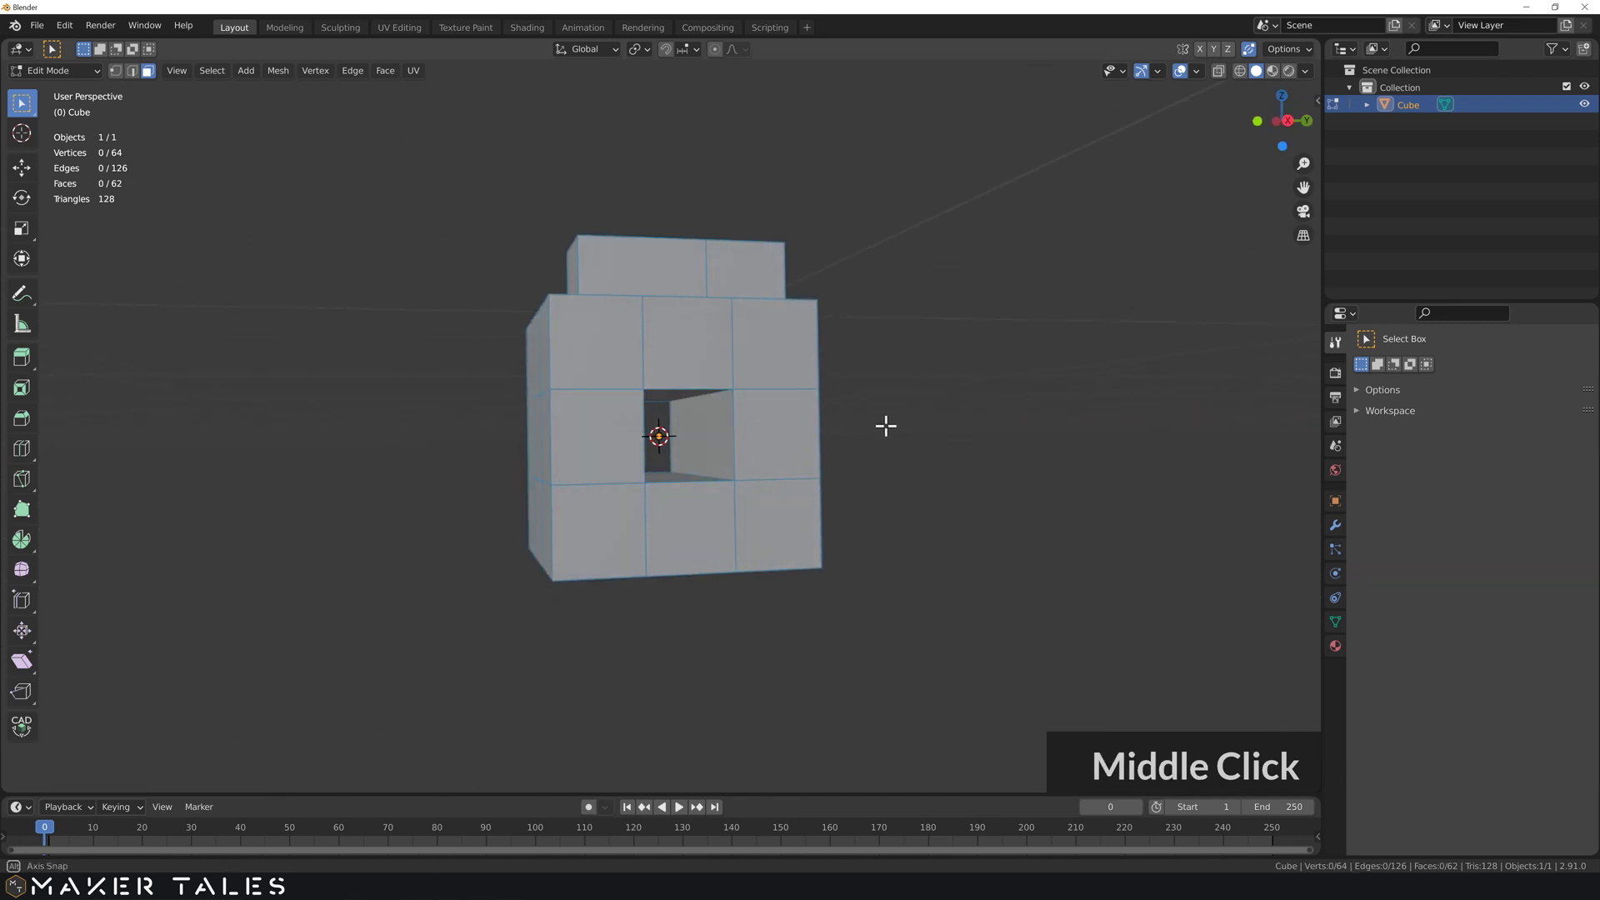
{"action": "mouse_move", "coordinate": [776, 415]}
{"action": "middle_mouse_down"}
{"action": "mouse_move", "coordinate": [811, 433]}
{"action": "mouse_move", "coordinate": [830, 497]}
{"action": "middle_mouse_up"}
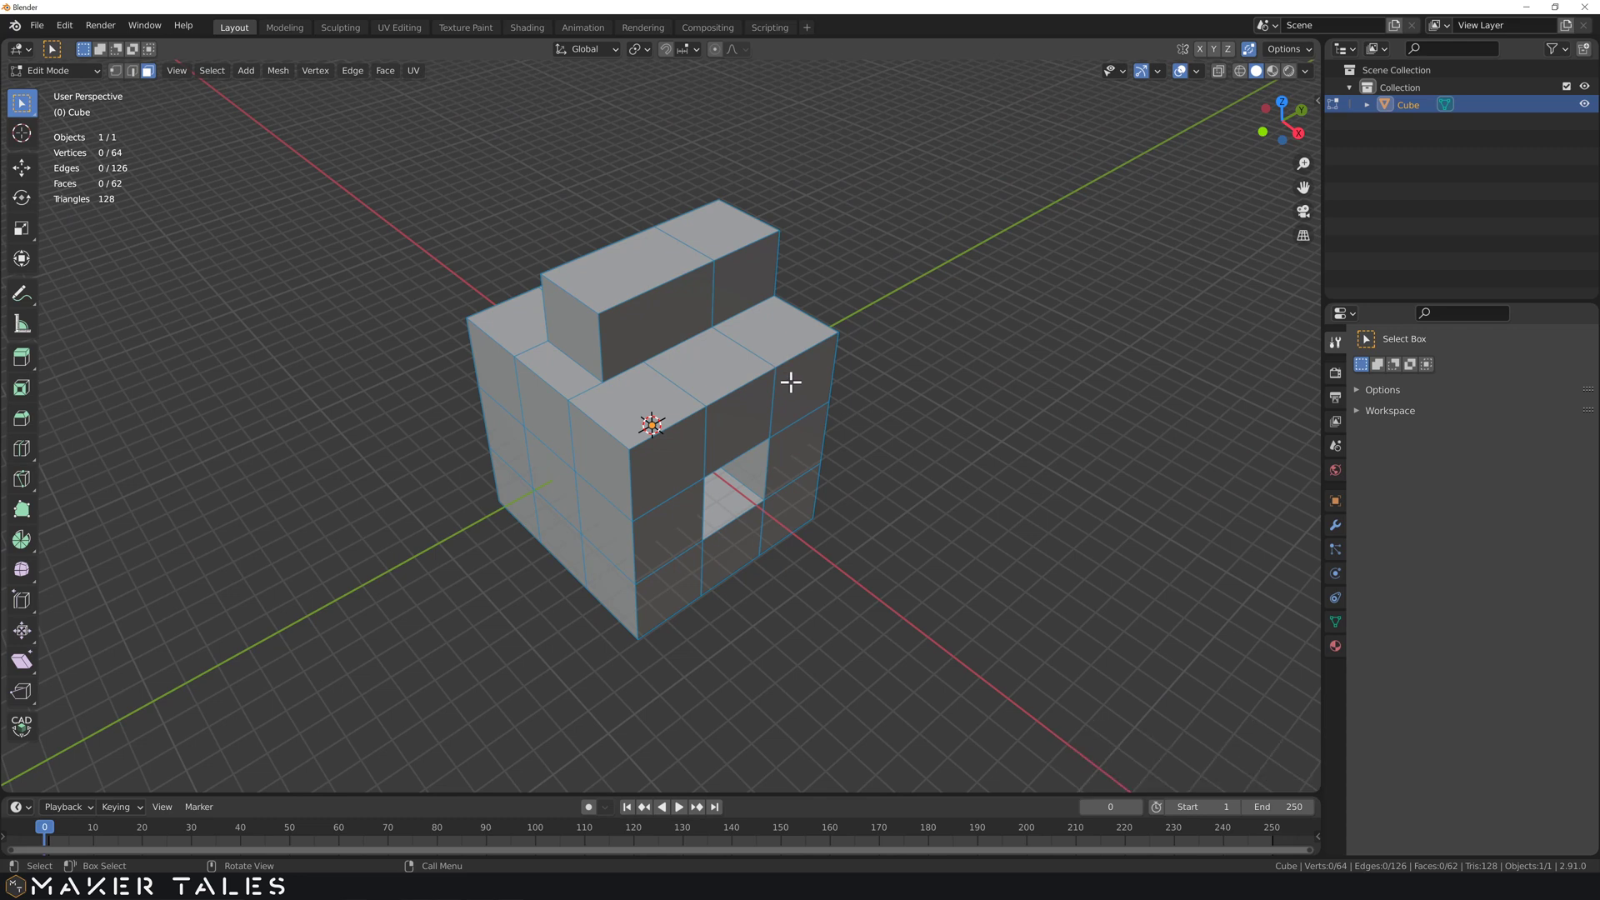
{"action": "scroll", "coordinate": [791, 382], "scroll_direction": "down", "scroll_amount": 2}
{"action": "scroll", "coordinate": [791, 381], "scroll_direction": "down", "scroll_amount": 3}
{"action": "scroll", "coordinate": [791, 381], "scroll_direction": "up", "scroll_amount": 3}
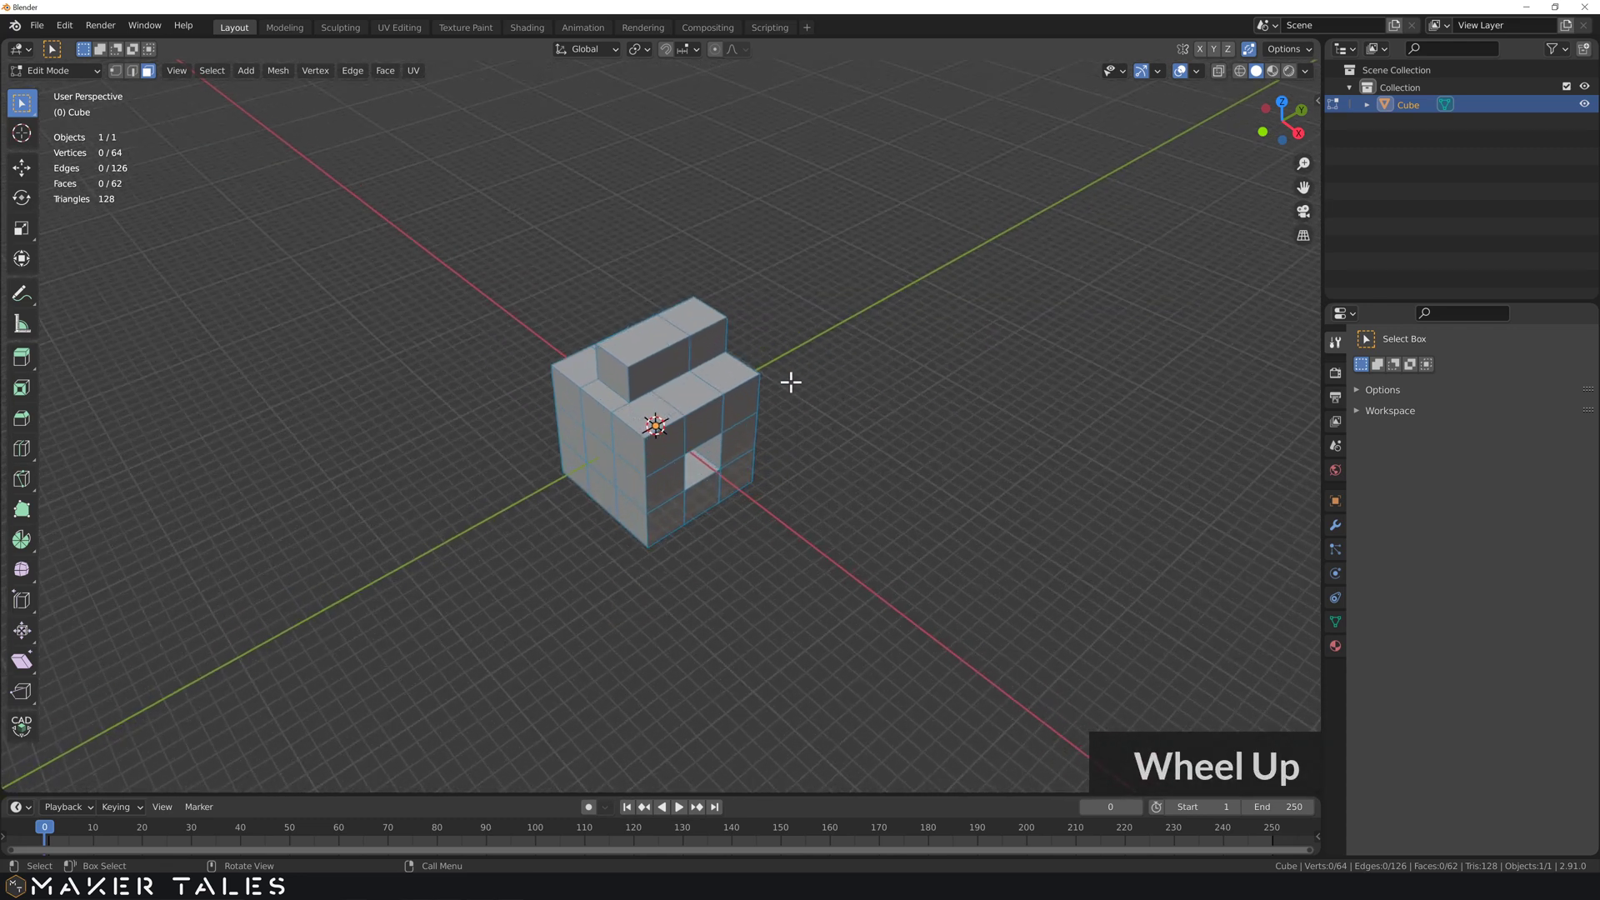
{"action": "scroll", "coordinate": [807, 384], "scroll_direction": "up", "scroll_amount": 1}
{"action": "left_click", "coordinate": [879, 395]}
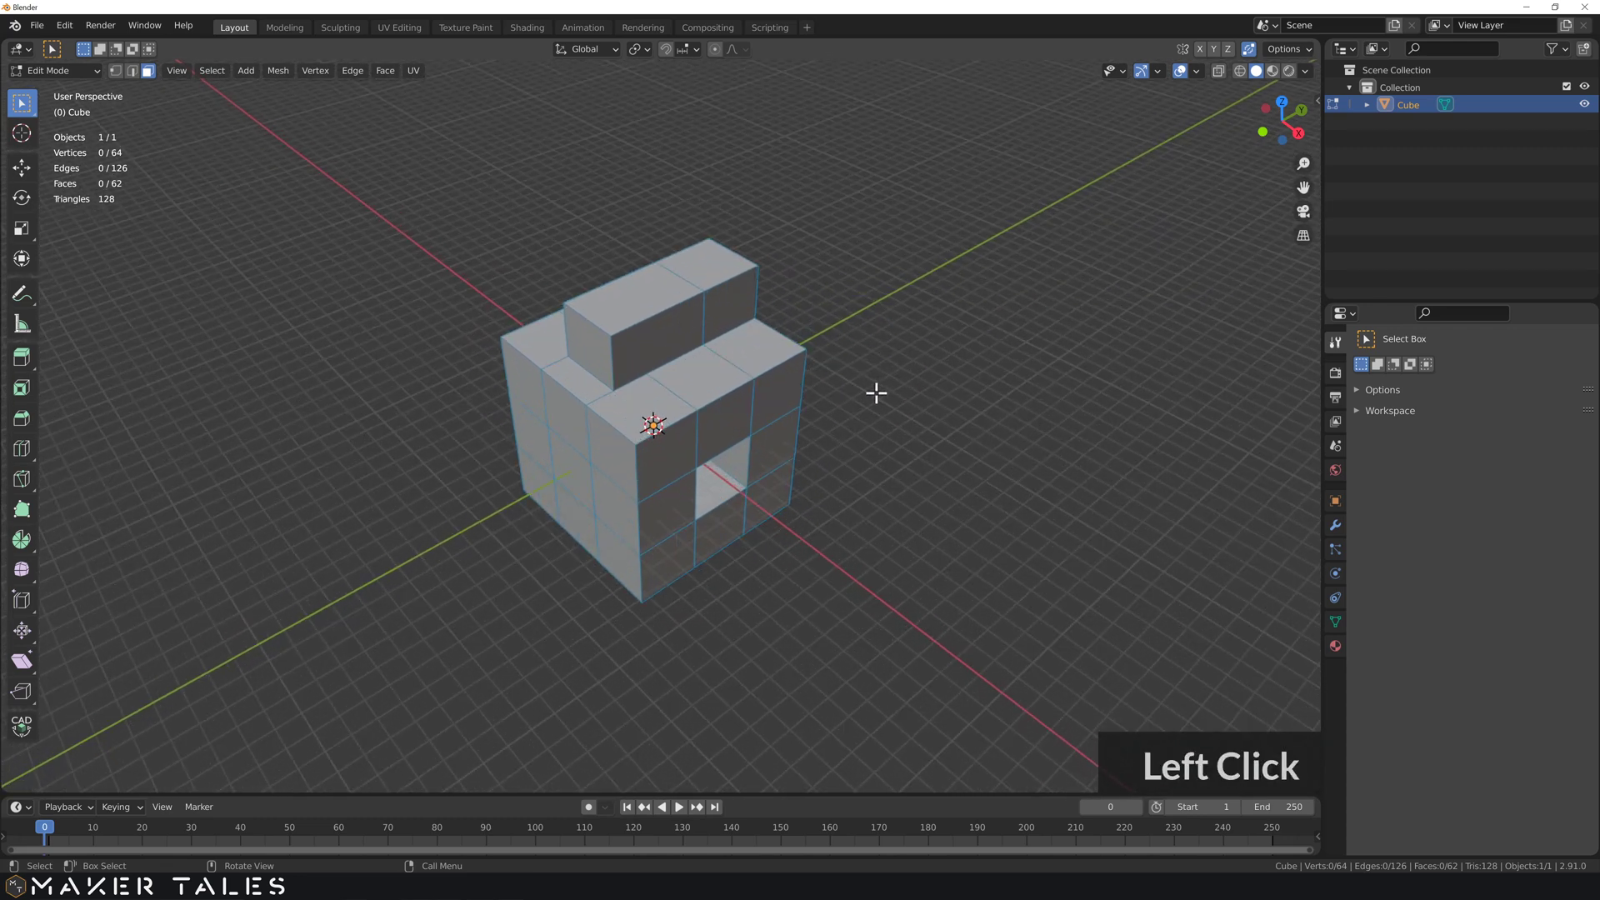
{"action": "left_click", "coordinate": [923, 397]}
{"action": "key", "text": "Tab"}
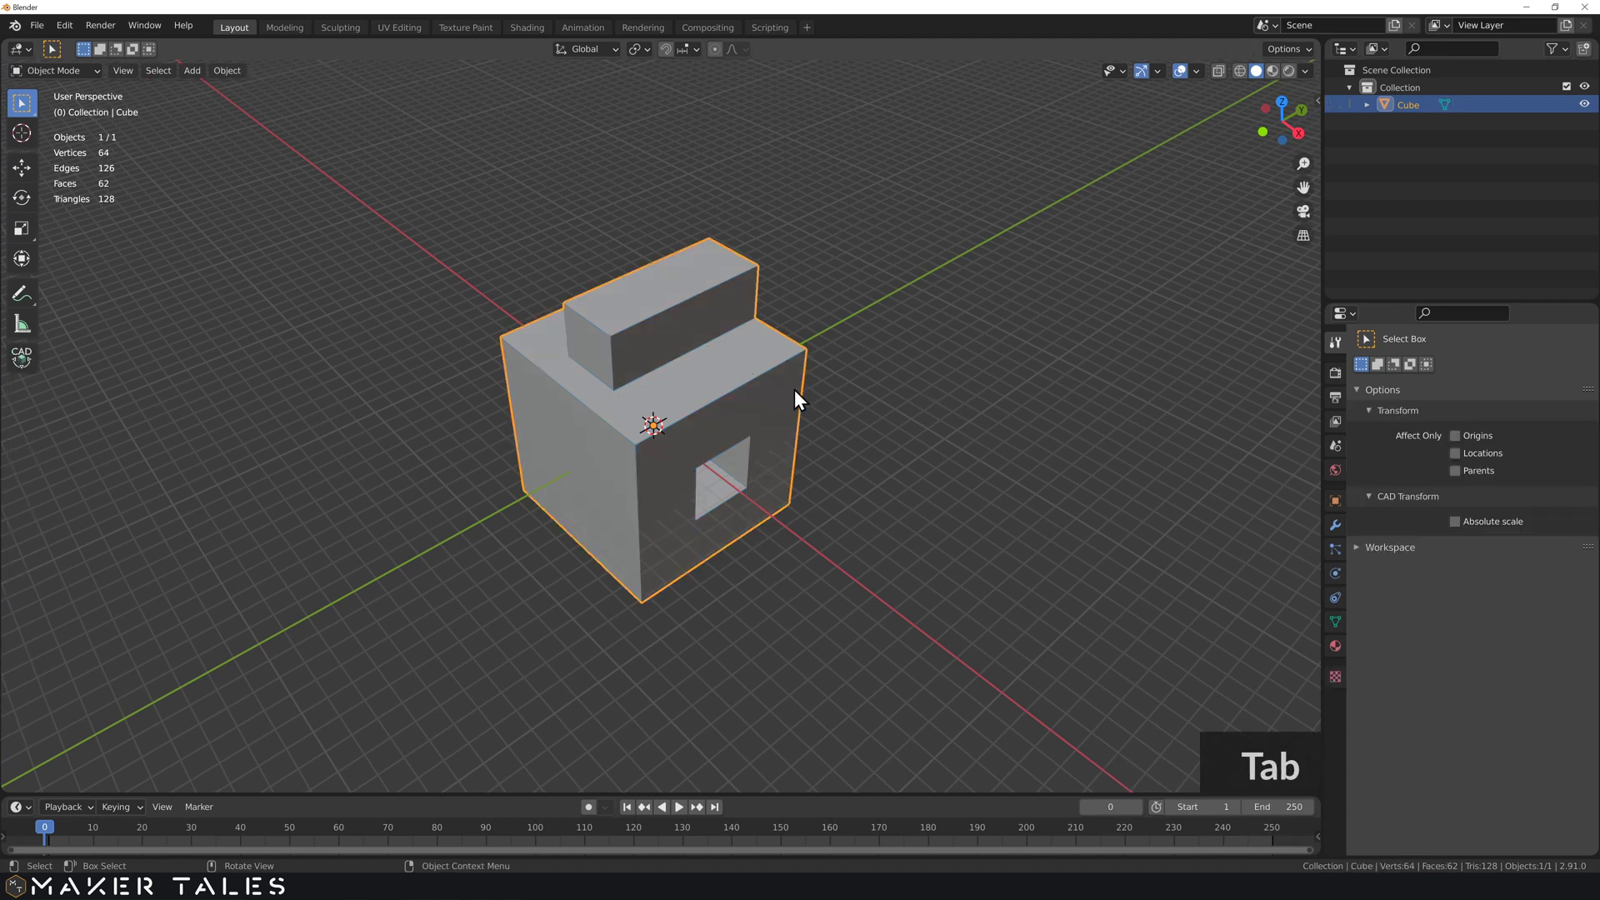
Step: Delete the holed cube and add a fresh default cube
{"action": "key", "text": "Delete"}
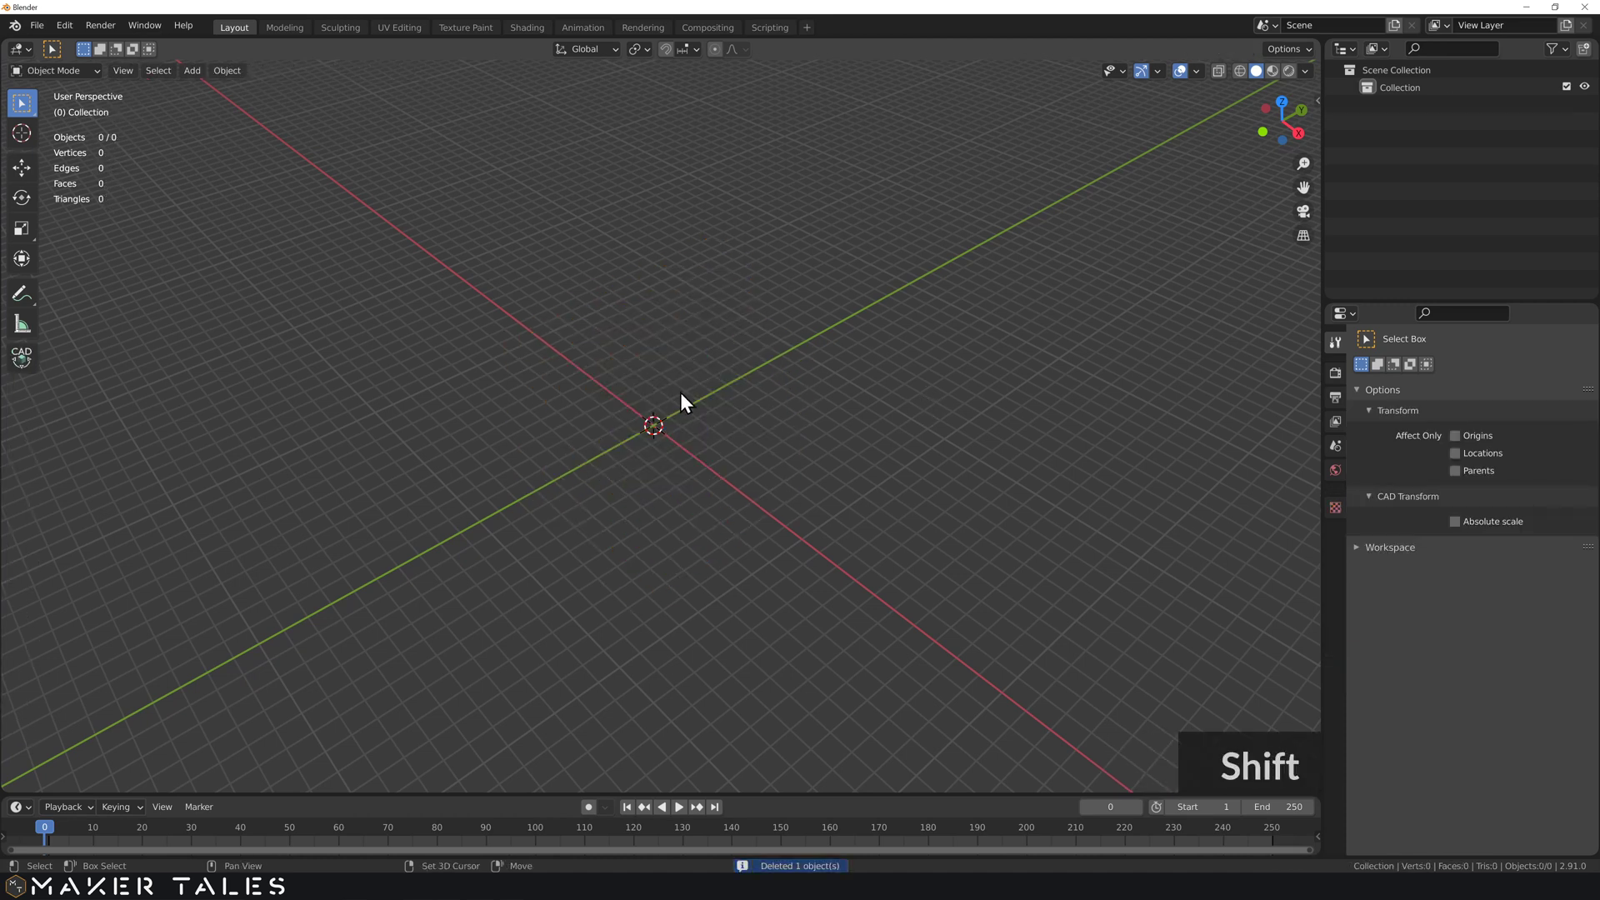
{"action": "key", "text": "shift+a"}
{"action": "left_click", "coordinate": [737, 409]}
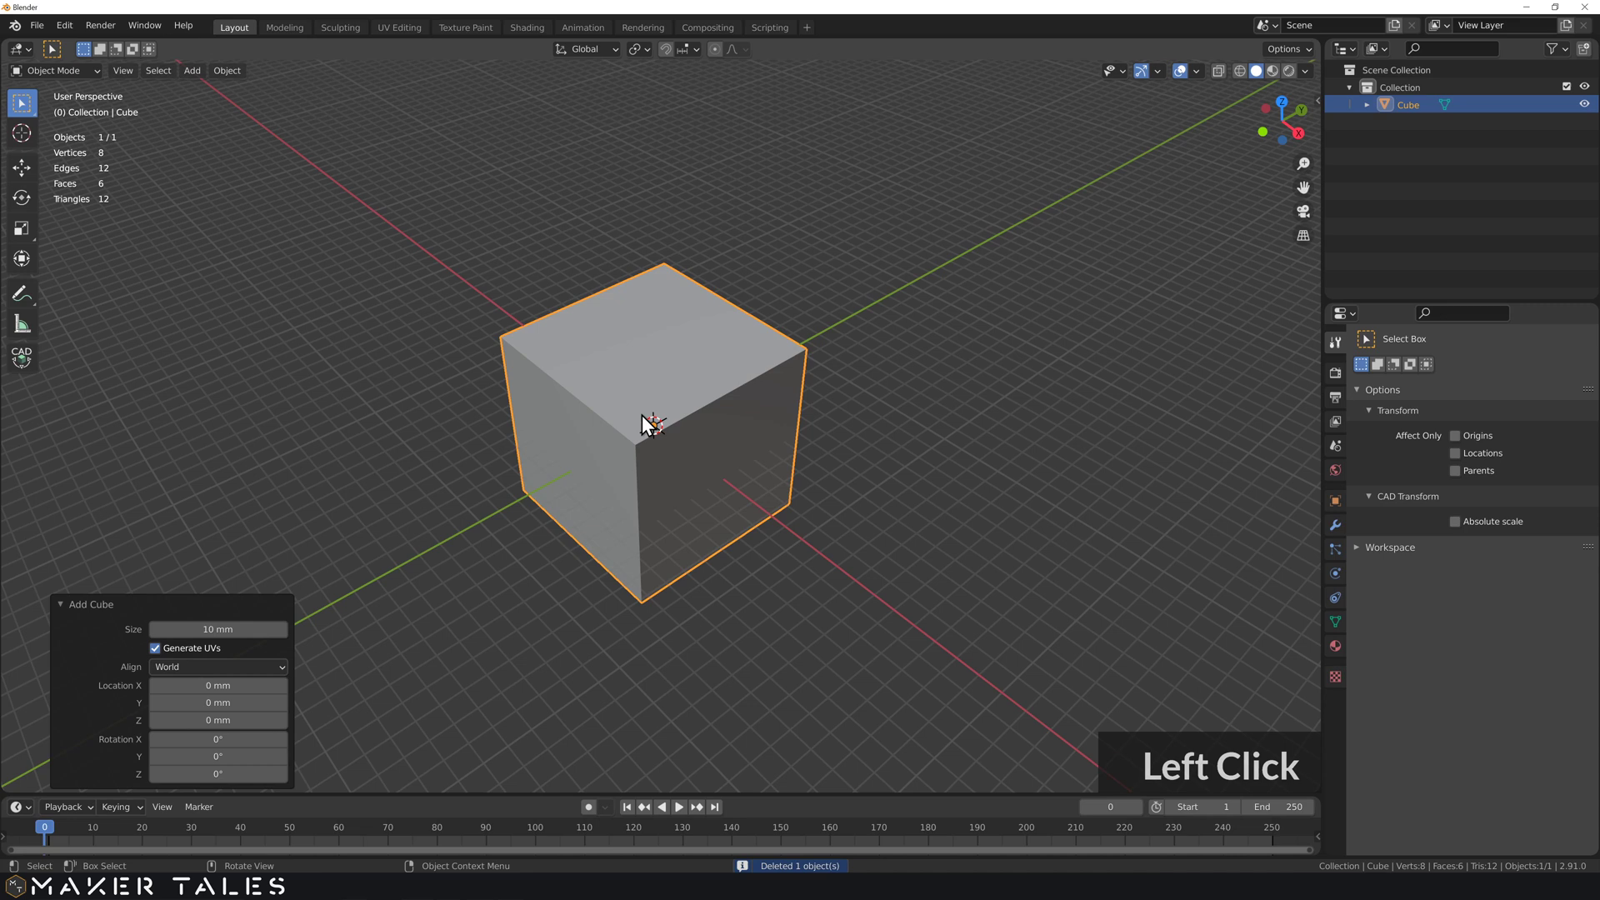
Step: Subdivide the new cube's top face with 10 cuts in Edit Mode, then deselect it
{"action": "key", "text": "Tab"}
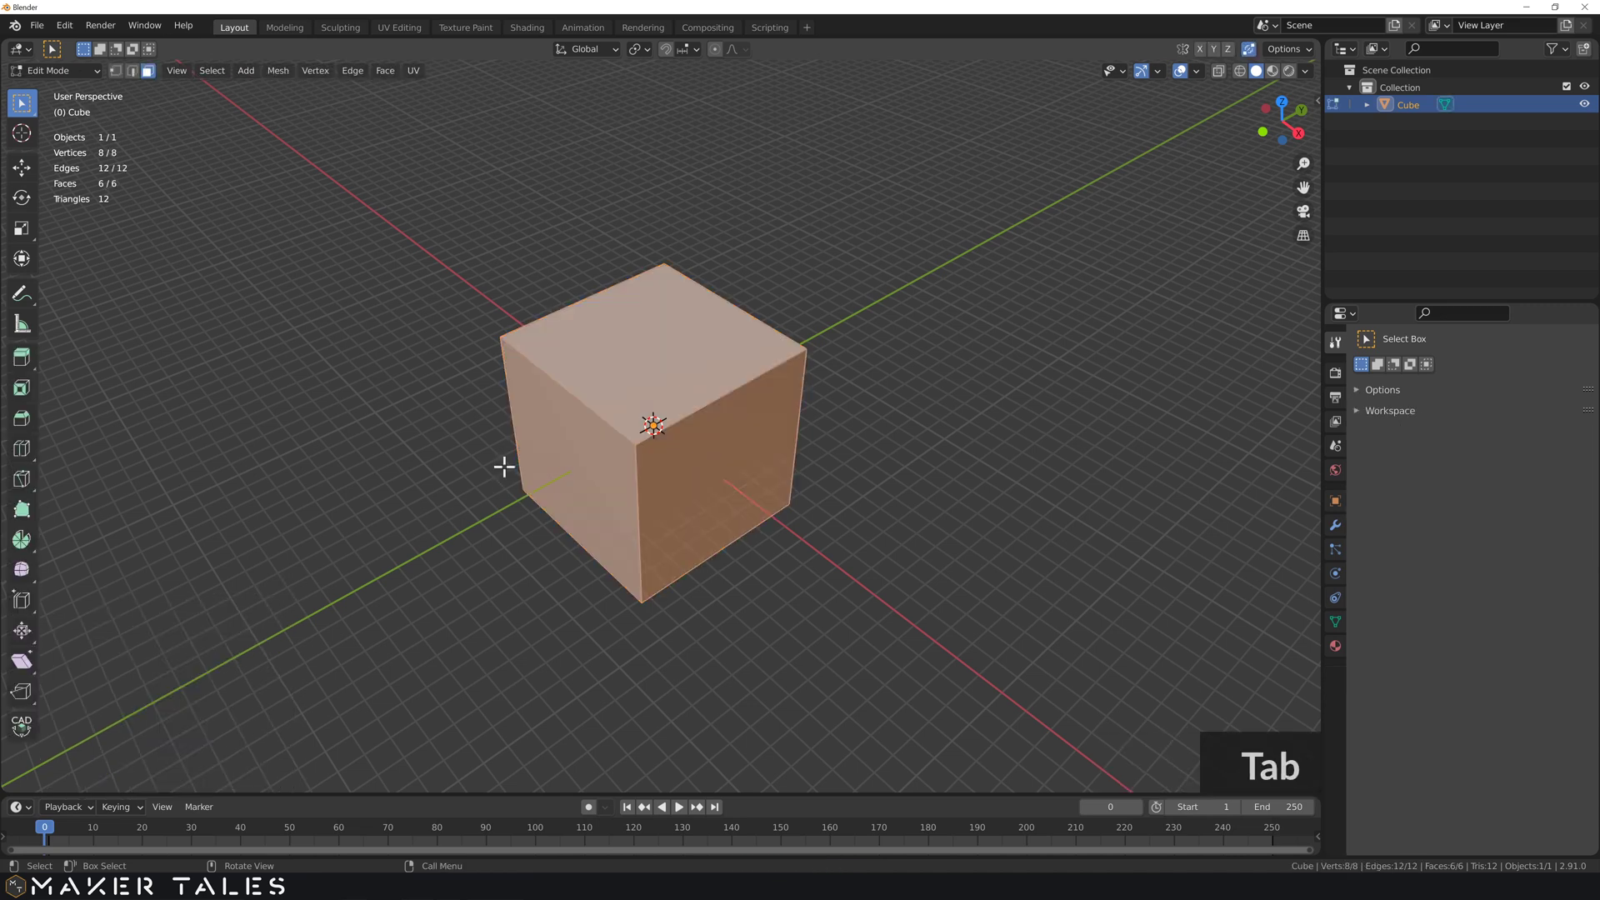
{"action": "left_click", "coordinate": [662, 347]}
{"action": "right_click", "coordinate": [669, 346]}
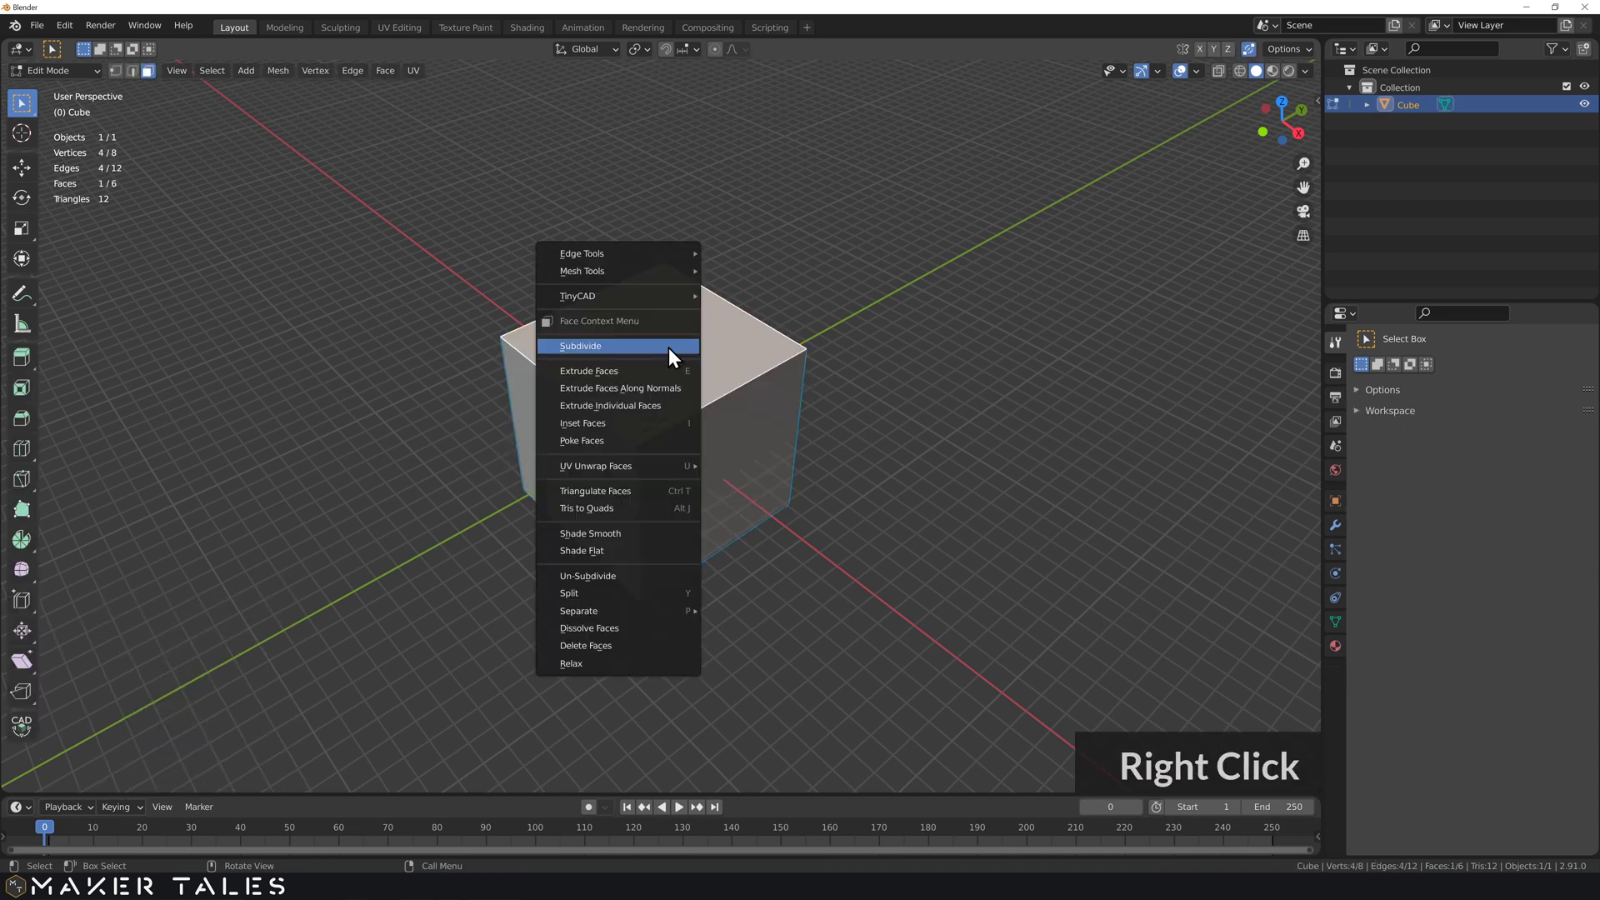
{"action": "left_click", "coordinate": [668, 347]}
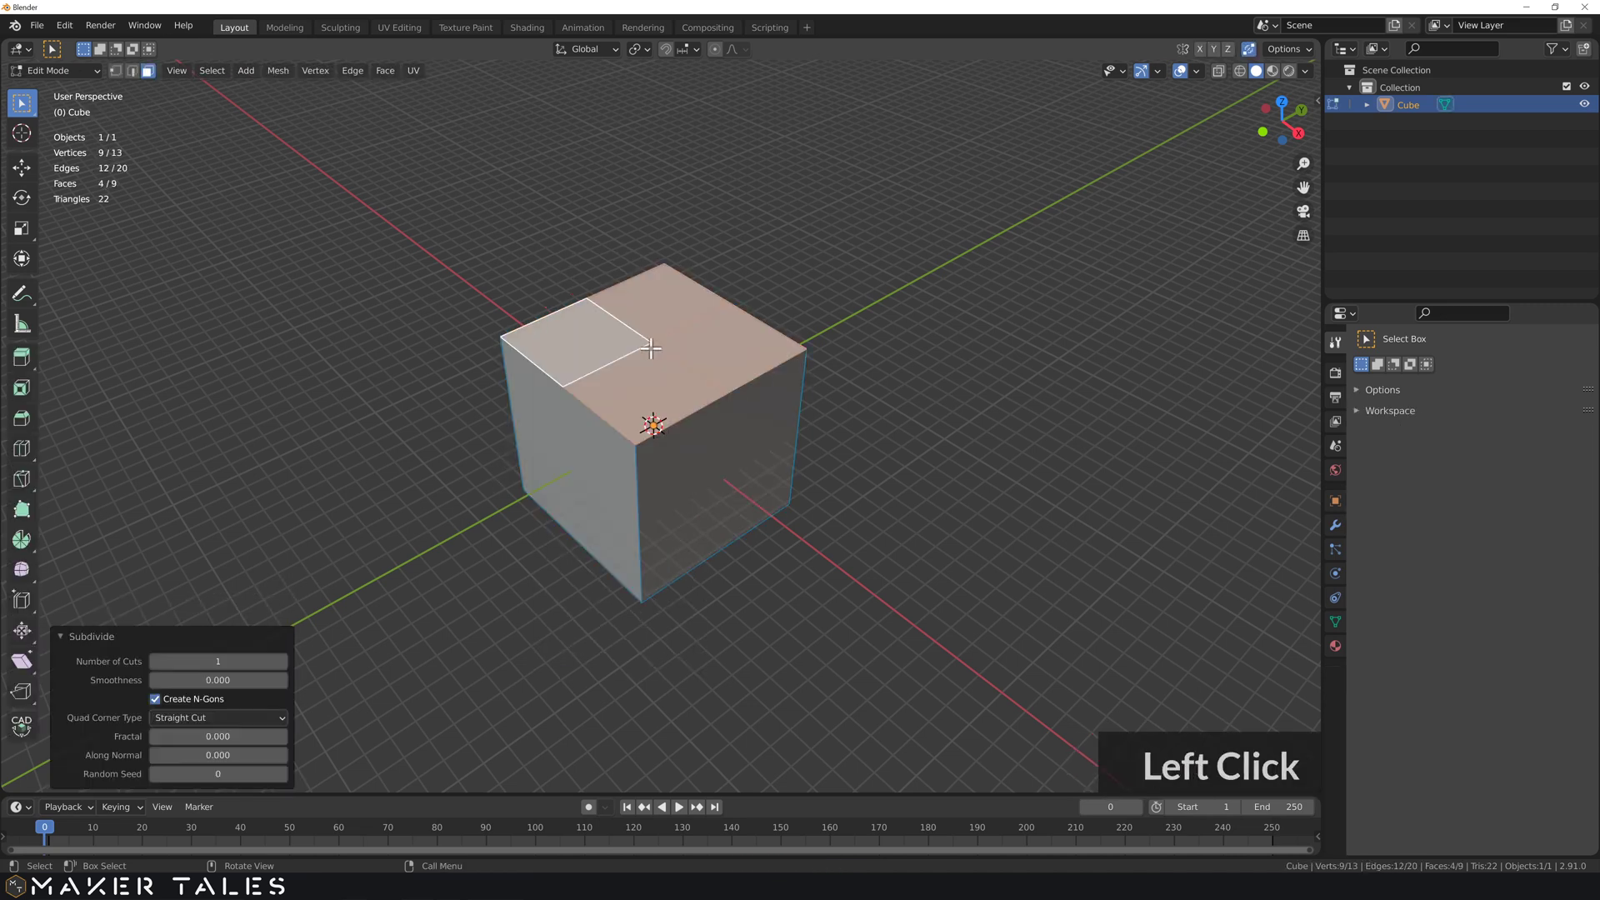
{"action": "left_click", "coordinate": [237, 667]}
{"action": "type", "text": "10"}
{"action": "key", "text": "Return"}
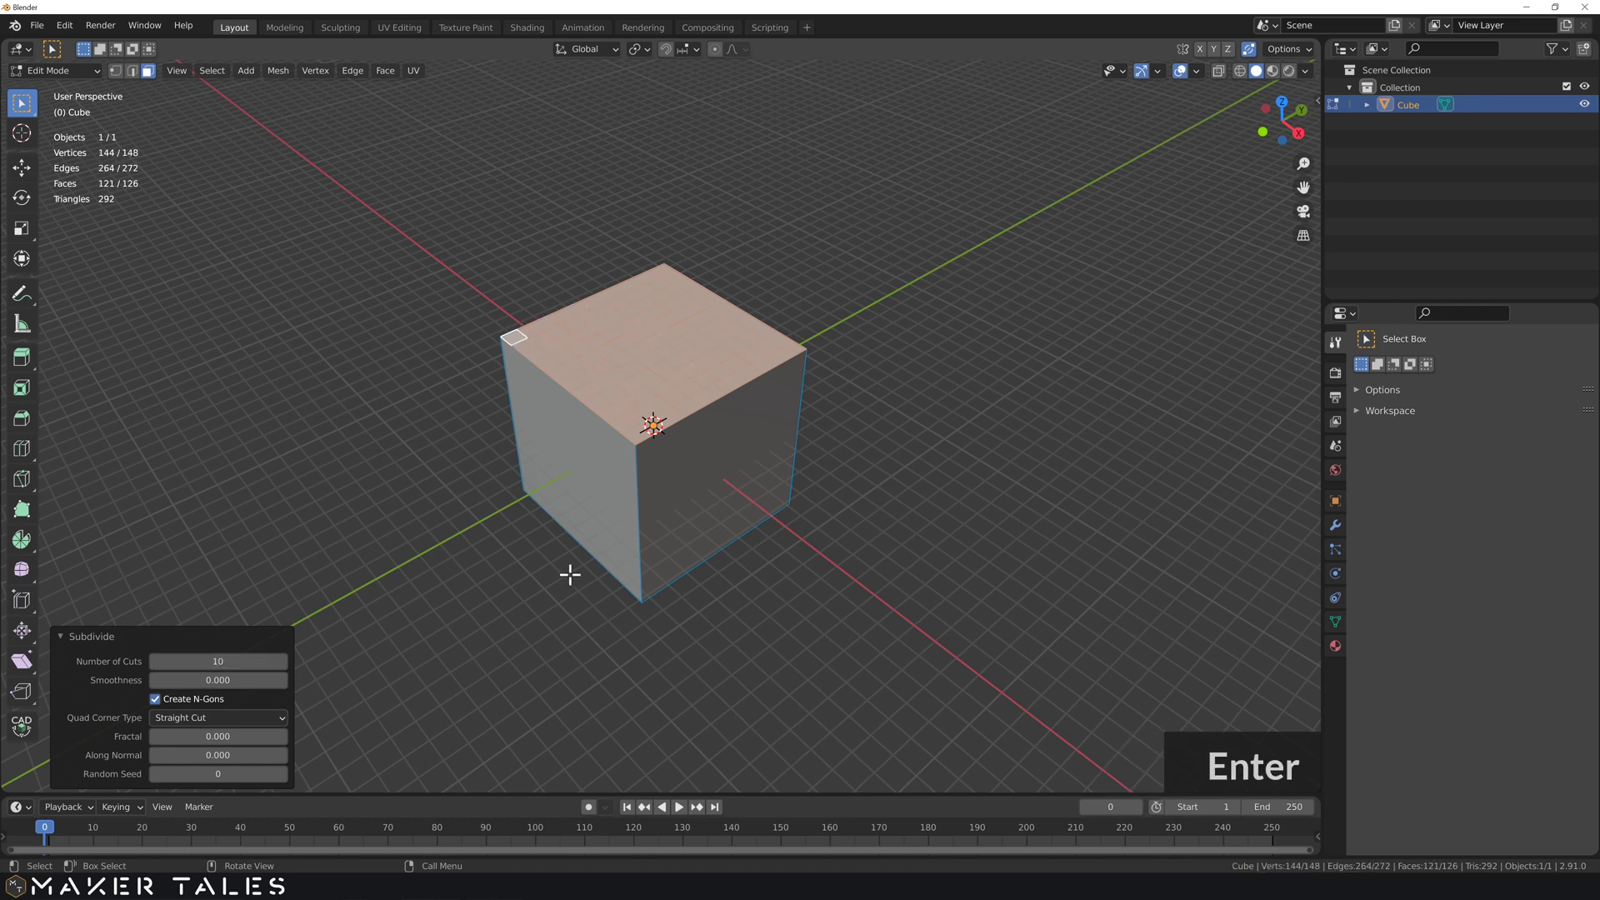
{"action": "left_click", "coordinate": [1017, 468]}
{"action": "scroll", "coordinate": [656, 451], "scroll_direction": "up", "scroll_amount": 3}
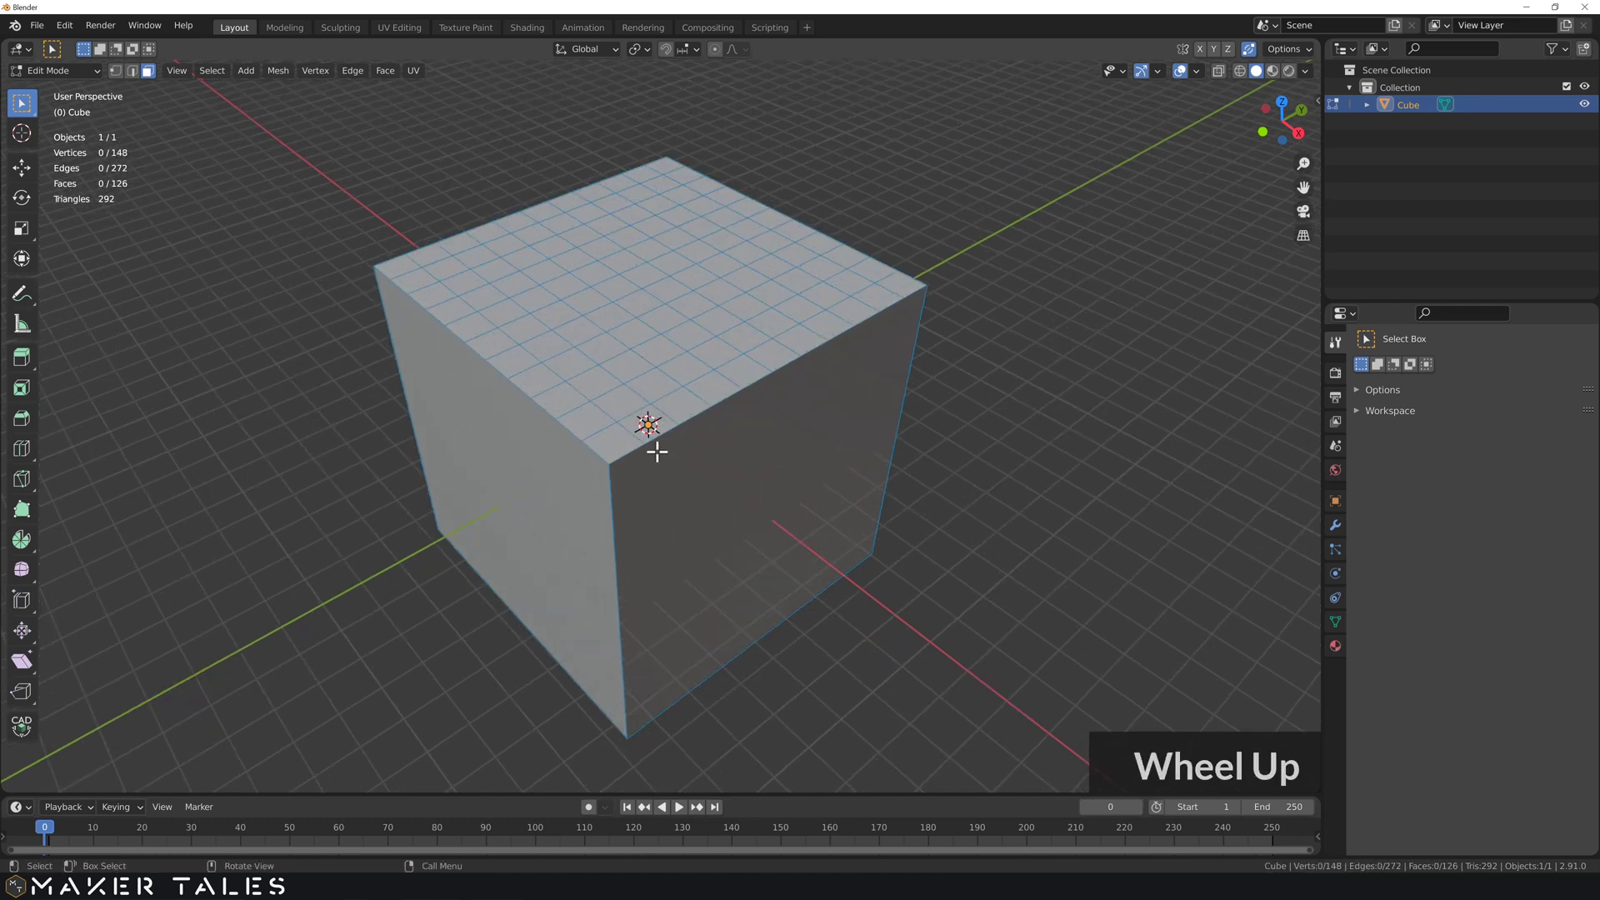
Step: Test an Extrude Manifold slot on one small top square, then undo it
{"action": "left_click", "coordinate": [727, 390]}
{"action": "key", "text": "alt+e"}
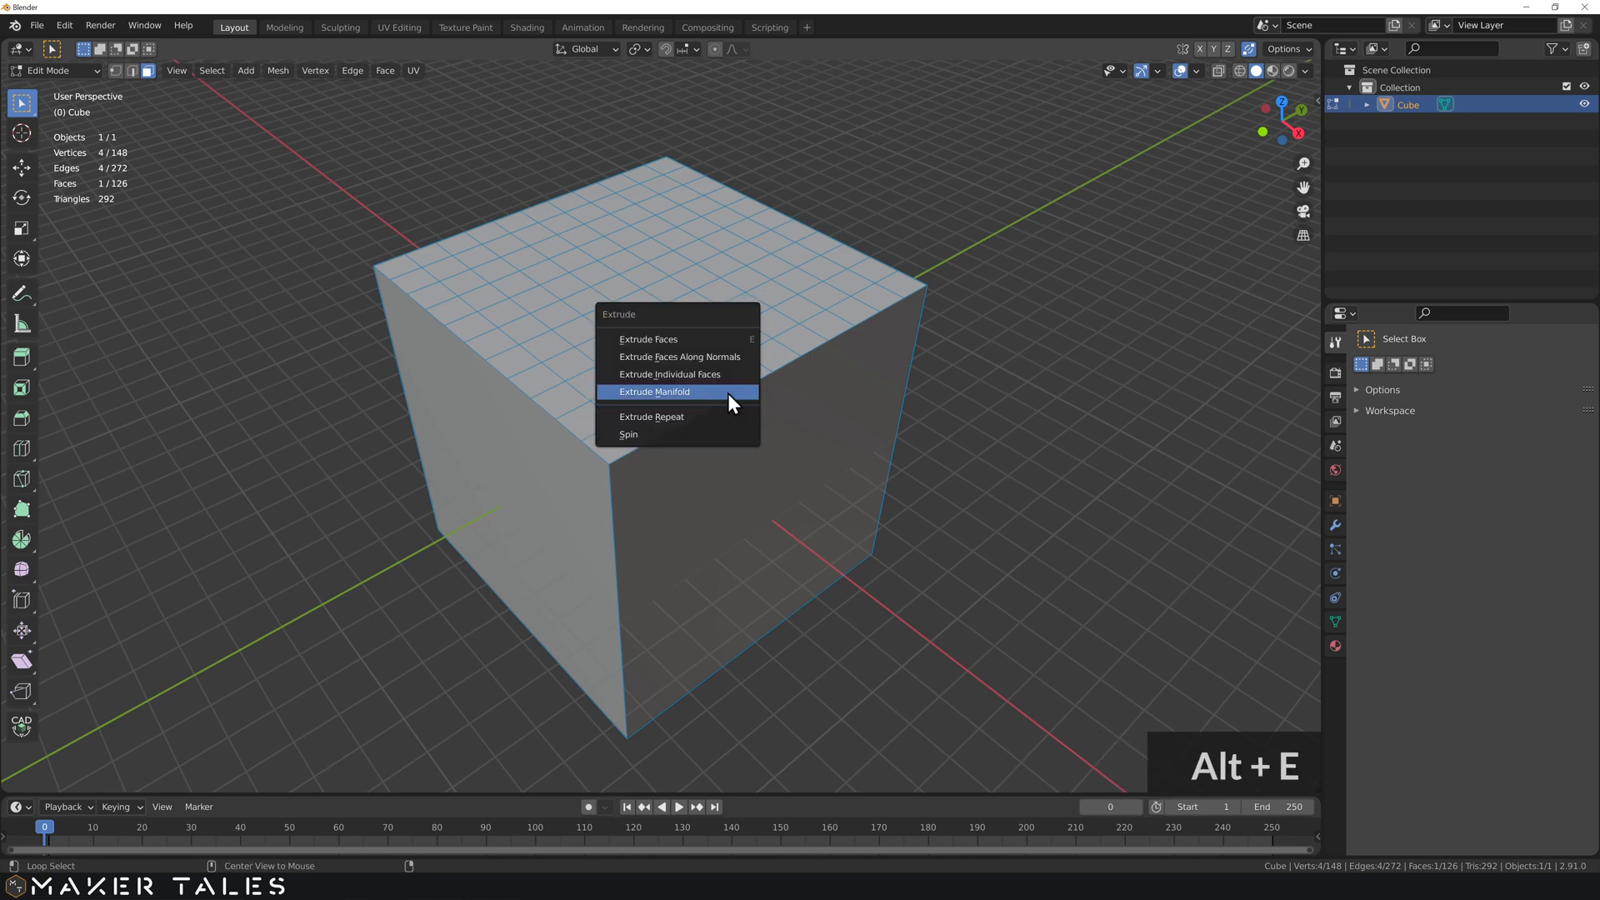
{"action": "left_click", "coordinate": [728, 393]}
{"action": "left_click", "coordinate": [755, 514]}
{"action": "middle_click_drag", "start_coordinate": [756, 515], "coordinate": [697, 475]}
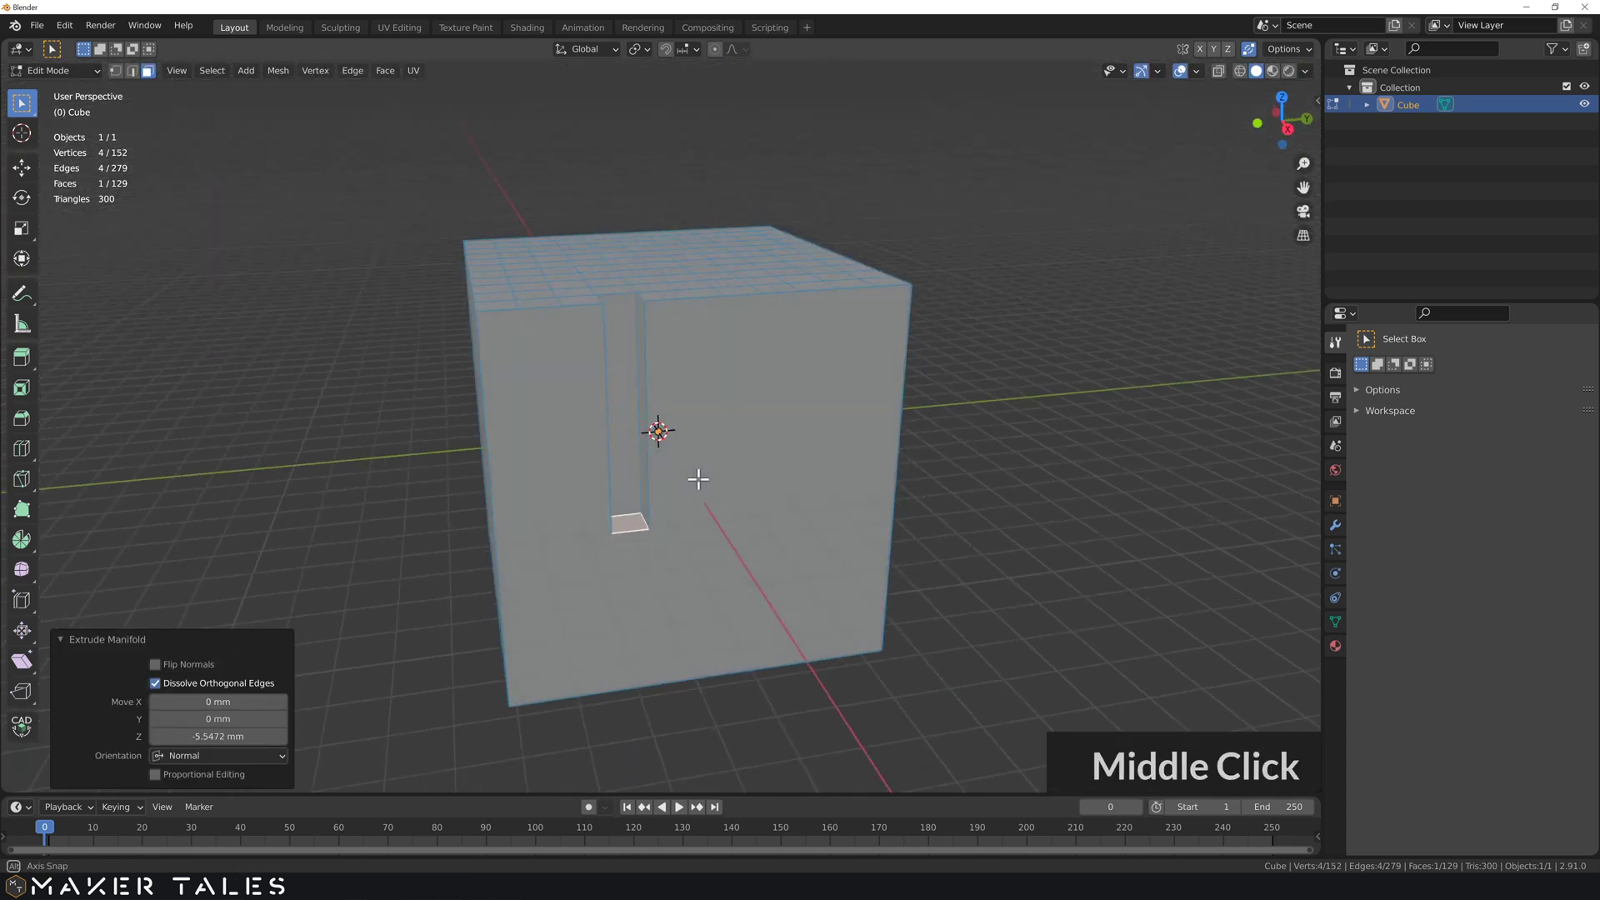
{"action": "key", "text": "ctrl+z"}
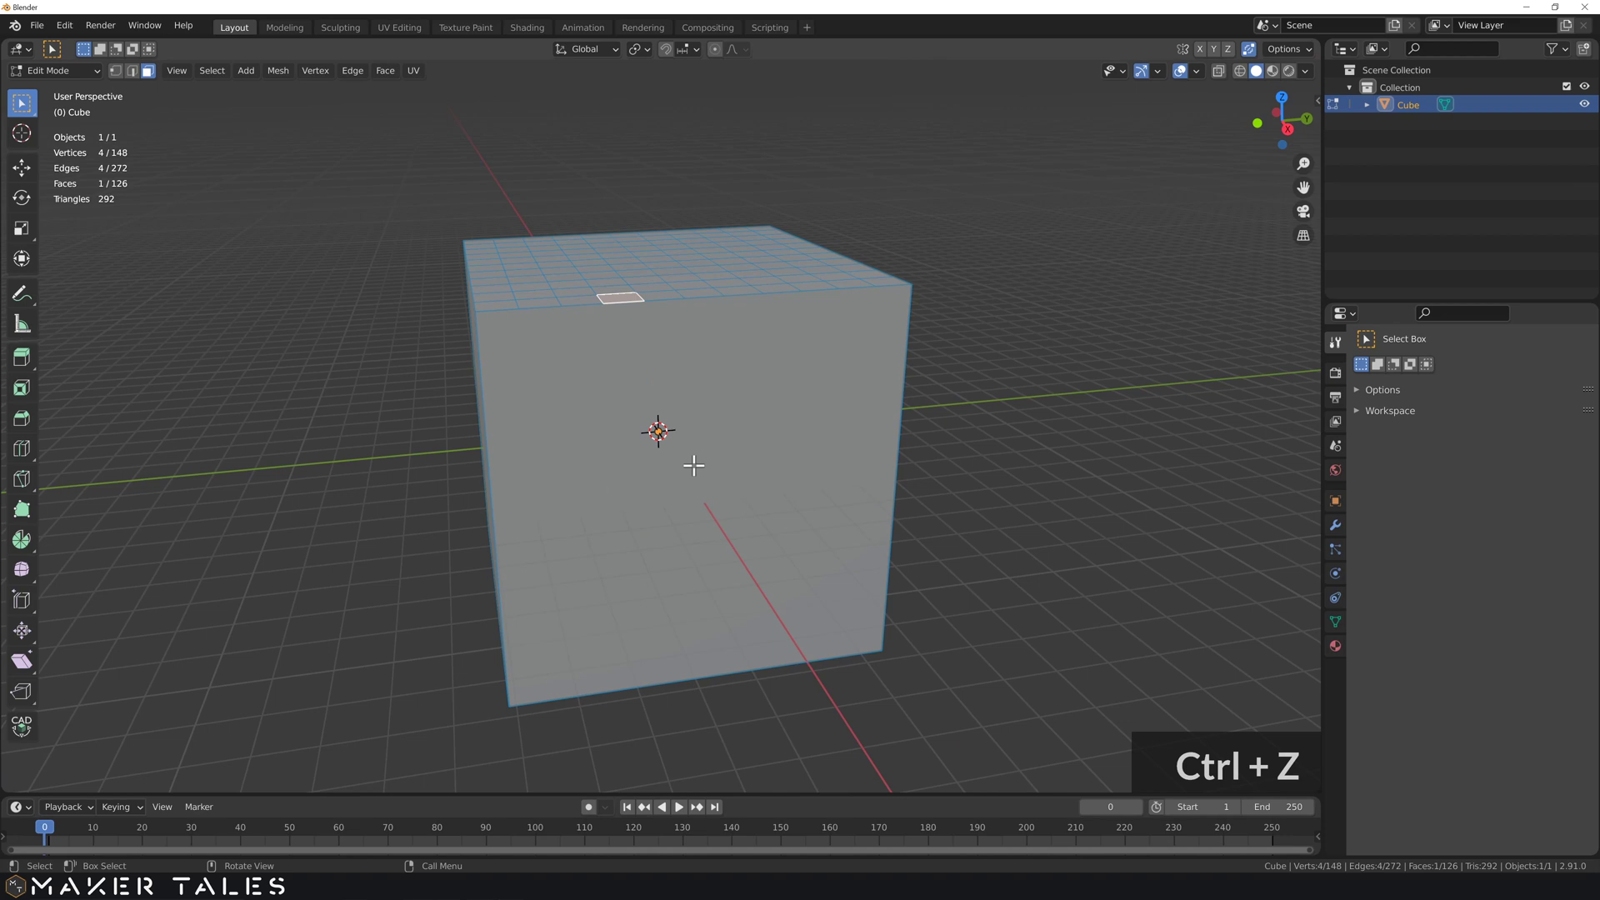
Step: In top view, box-select the inner 9x9 block of top faces
{"action": "key", "text": "KP_7"}
{"action": "left_click_drag", "start_coordinate": [504, 296], "coordinate": [523, 316]}
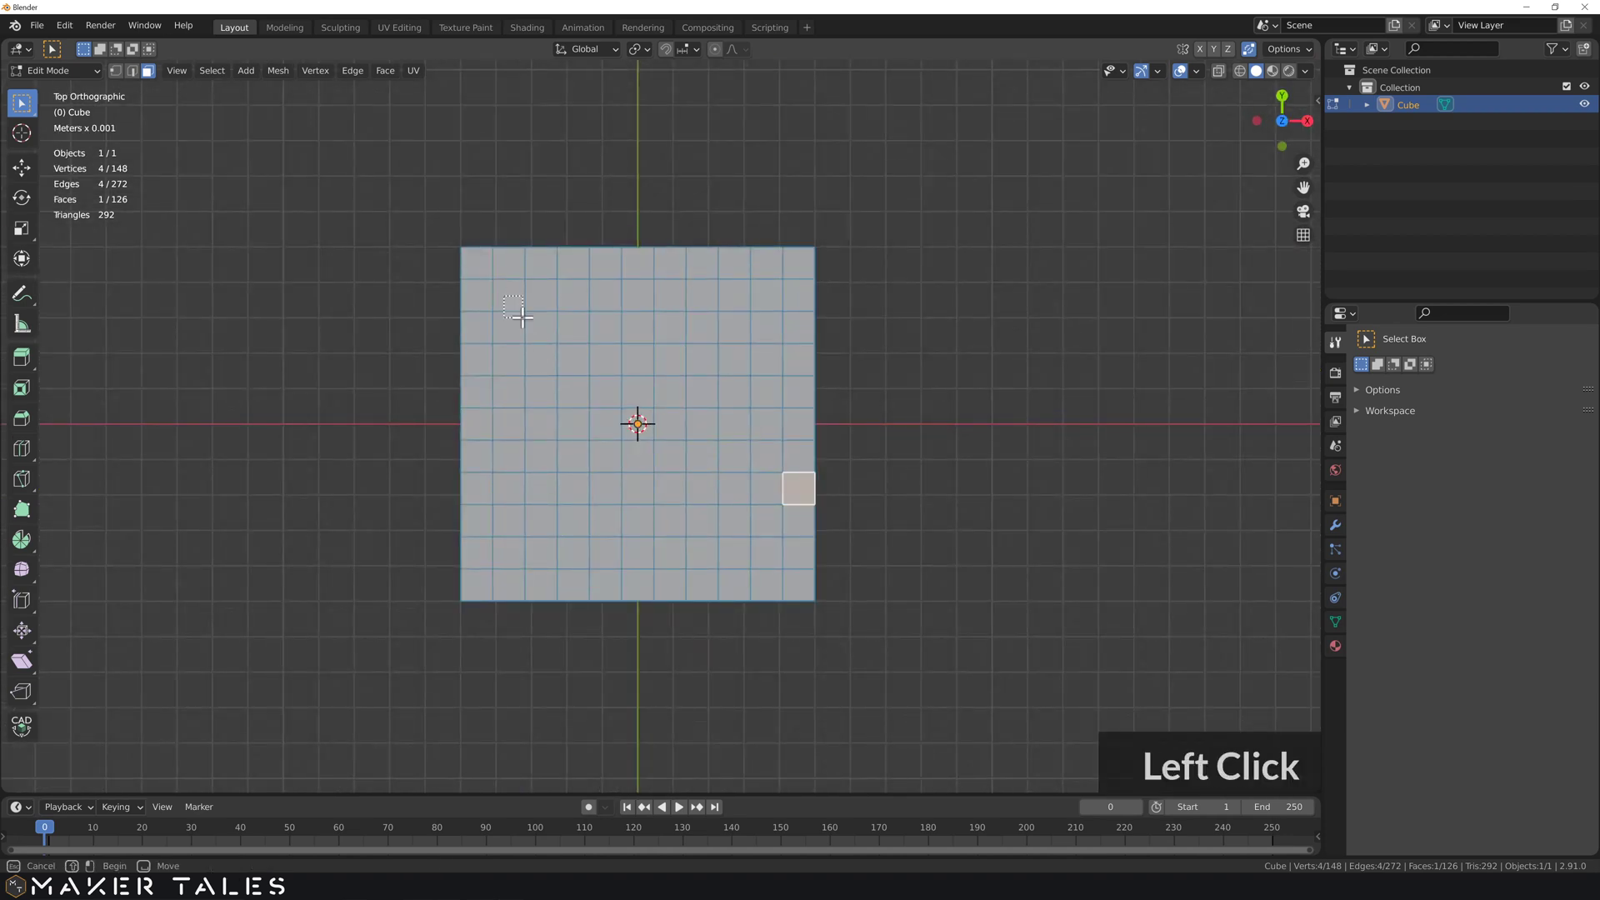
{"action": "left_click_drag", "start_coordinate": [724, 575], "coordinate": [780, 562]}
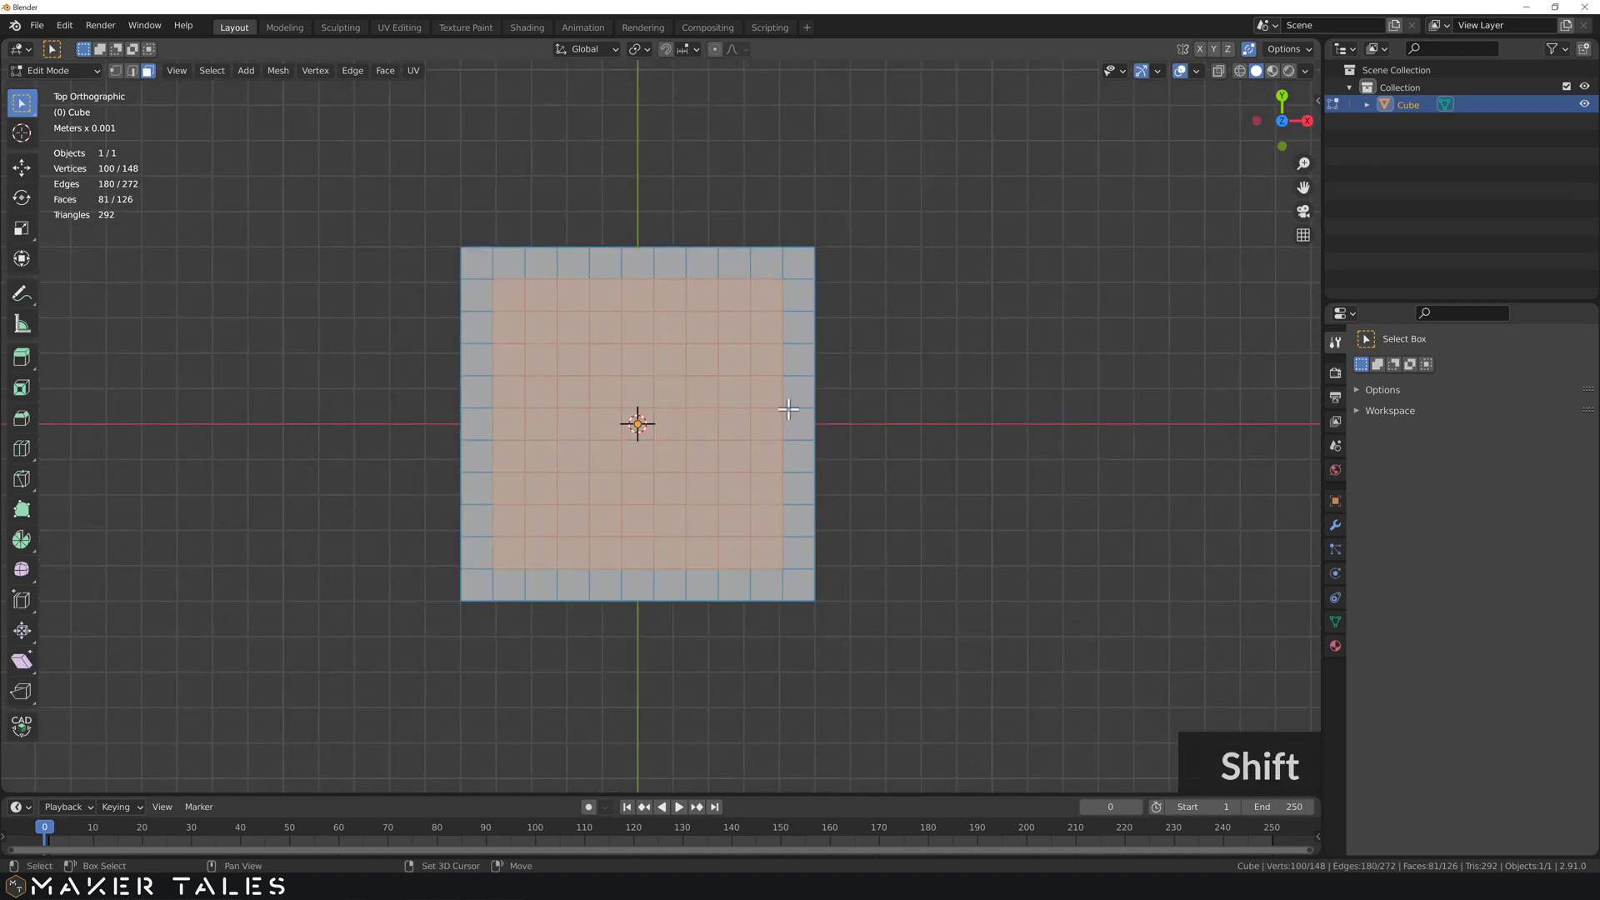
Step: Add alternating border squares on all four sides to form a battlement pattern
{"action": "left_click", "coordinate": [793, 423], "text": "shift"}
{"action": "left_click", "coordinate": [800, 456], "text": "shift"}
{"action": "left_click", "coordinate": [796, 391], "text": "shift"}
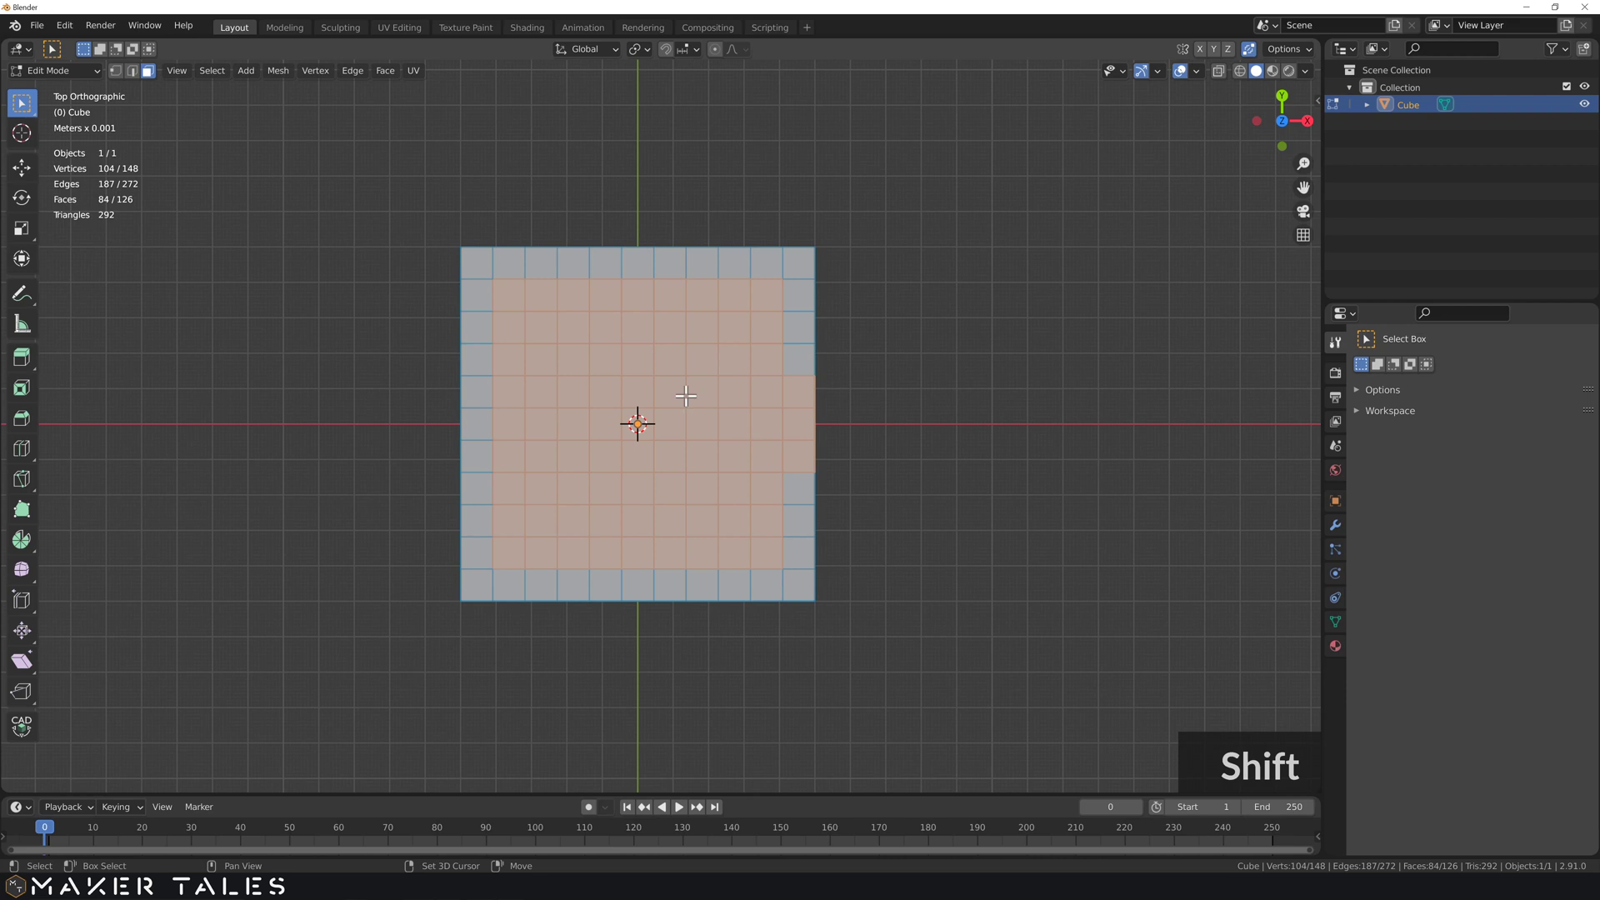
{"action": "left_click", "coordinate": [620, 261], "text": "shift"}
{"action": "left_click", "coordinate": [638, 264], "text": "shift"}
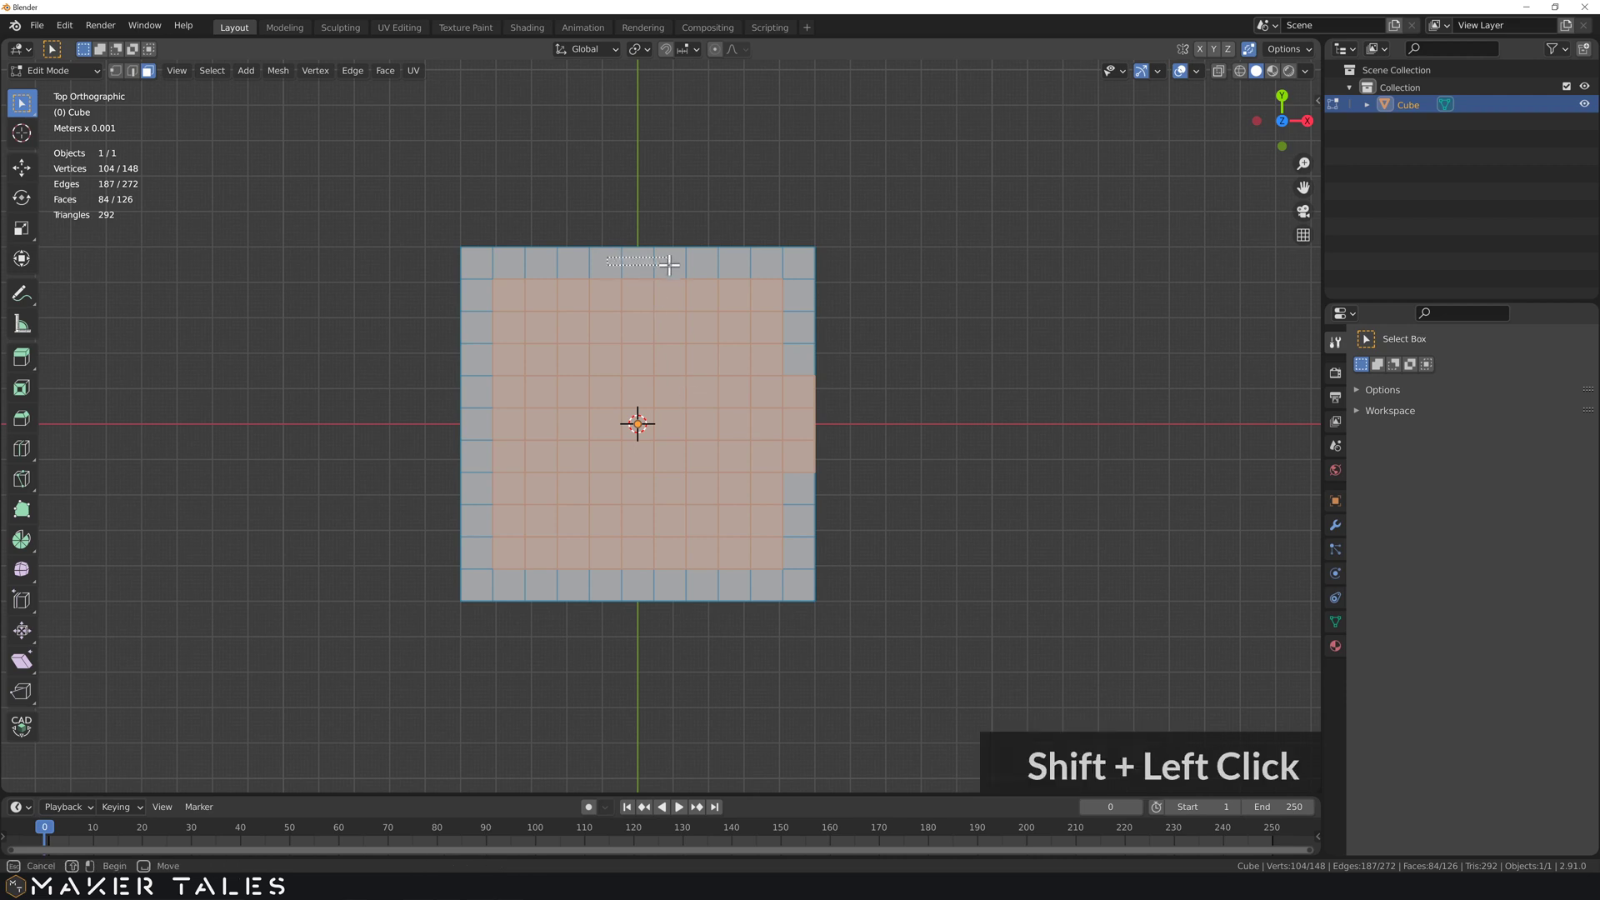
{"action": "left_click", "coordinate": [477, 391], "text": "shift"}
{"action": "left_click", "coordinate": [477, 423], "text": "shift"}
{"action": "left_click", "coordinate": [475, 457], "text": "shift"}
{"action": "left_click", "coordinate": [477, 488], "text": "shift"}
{"action": "left_click_drag", "start_coordinate": [602, 591], "coordinate": [662, 596], "text": "shift"}
{"action": "middle_click_drag", "start_coordinate": [654, 594], "coordinate": [547, 478]}
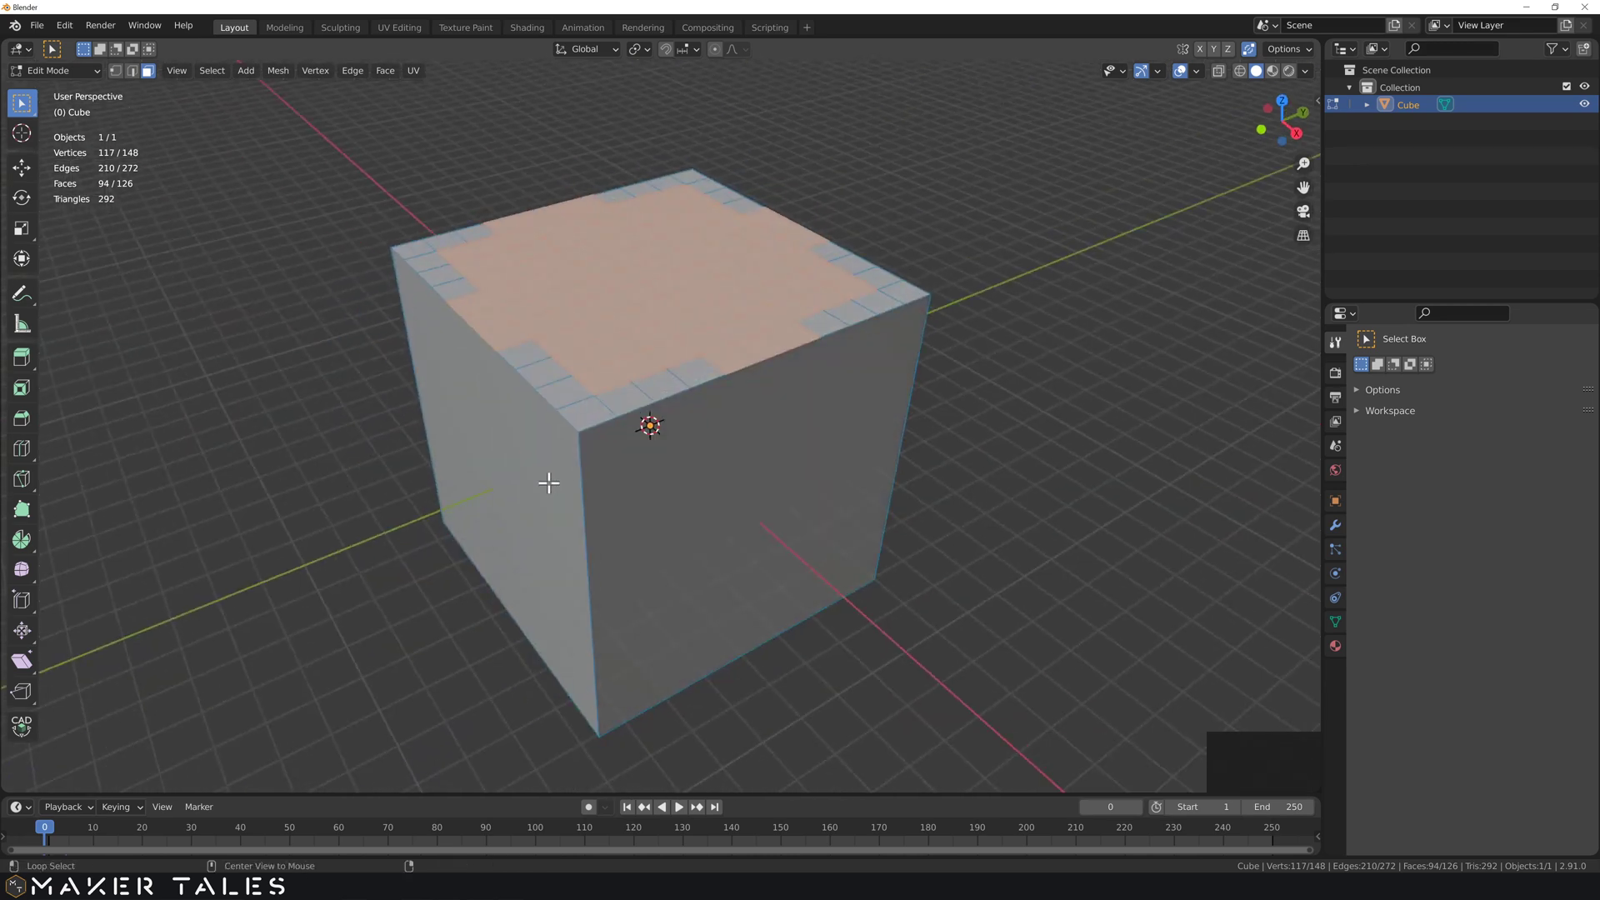
Step: Extrude Manifold the selected top faces inward, sinking them deep into the cube
{"action": "key", "text": "alt+e"}
{"action": "left_click", "coordinate": [549, 484]}
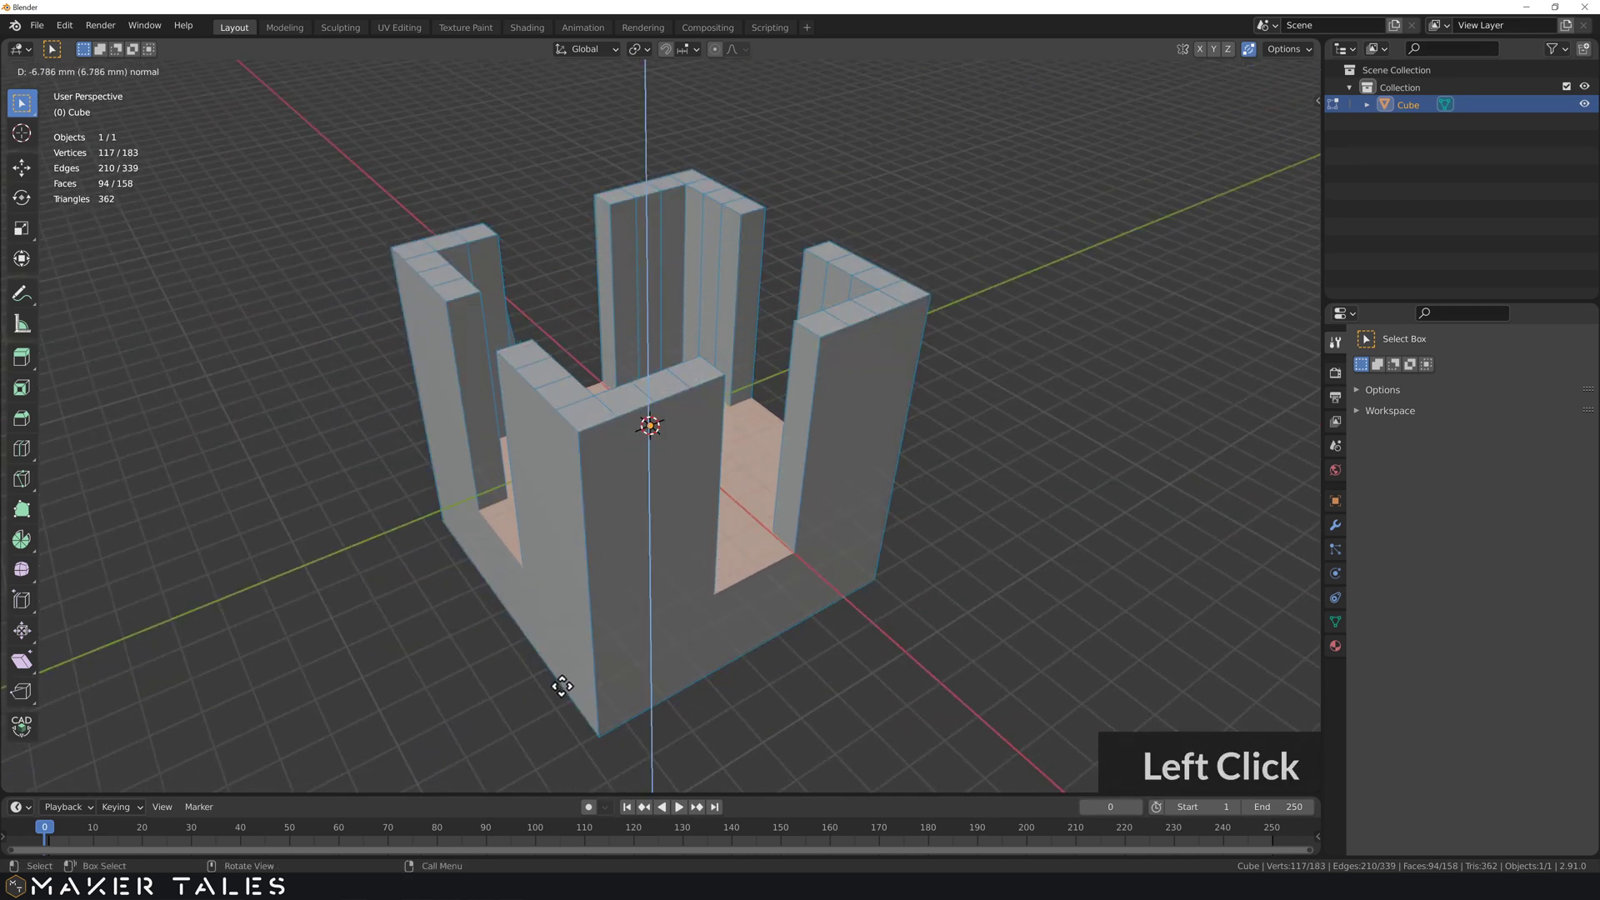
{"action": "left_click", "coordinate": [552, 601]}
{"action": "mouse_move", "coordinate": [489, 526]}
{"action": "middle_mouse_down"}
{"action": "mouse_move", "coordinate": [647, 447]}
{"action": "mouse_move", "coordinate": [723, 475]}
{"action": "middle_mouse_up"}
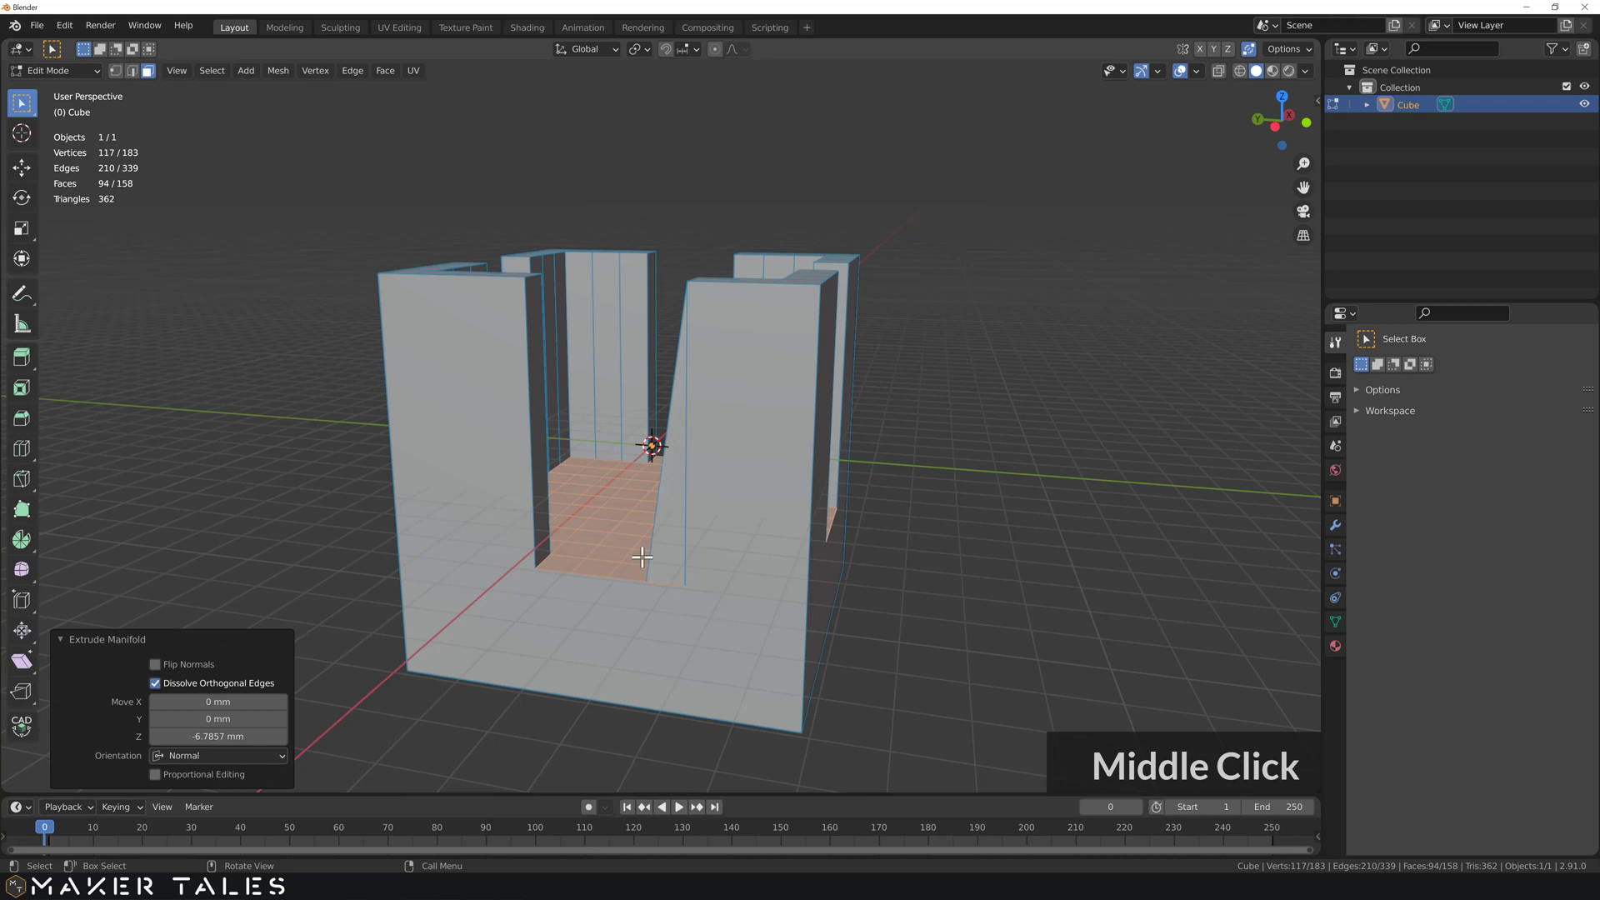
Step: Orbit and zoom around the hollow to inspect the thin, broken corner walls and sliver faces
{"action": "mouse_move", "coordinate": [809, 547]}
{"action": "middle_mouse_down"}
{"action": "mouse_move", "coordinate": [600, 536]}
{"action": "mouse_move", "coordinate": [475, 489]}
{"action": "middle_mouse_up"}
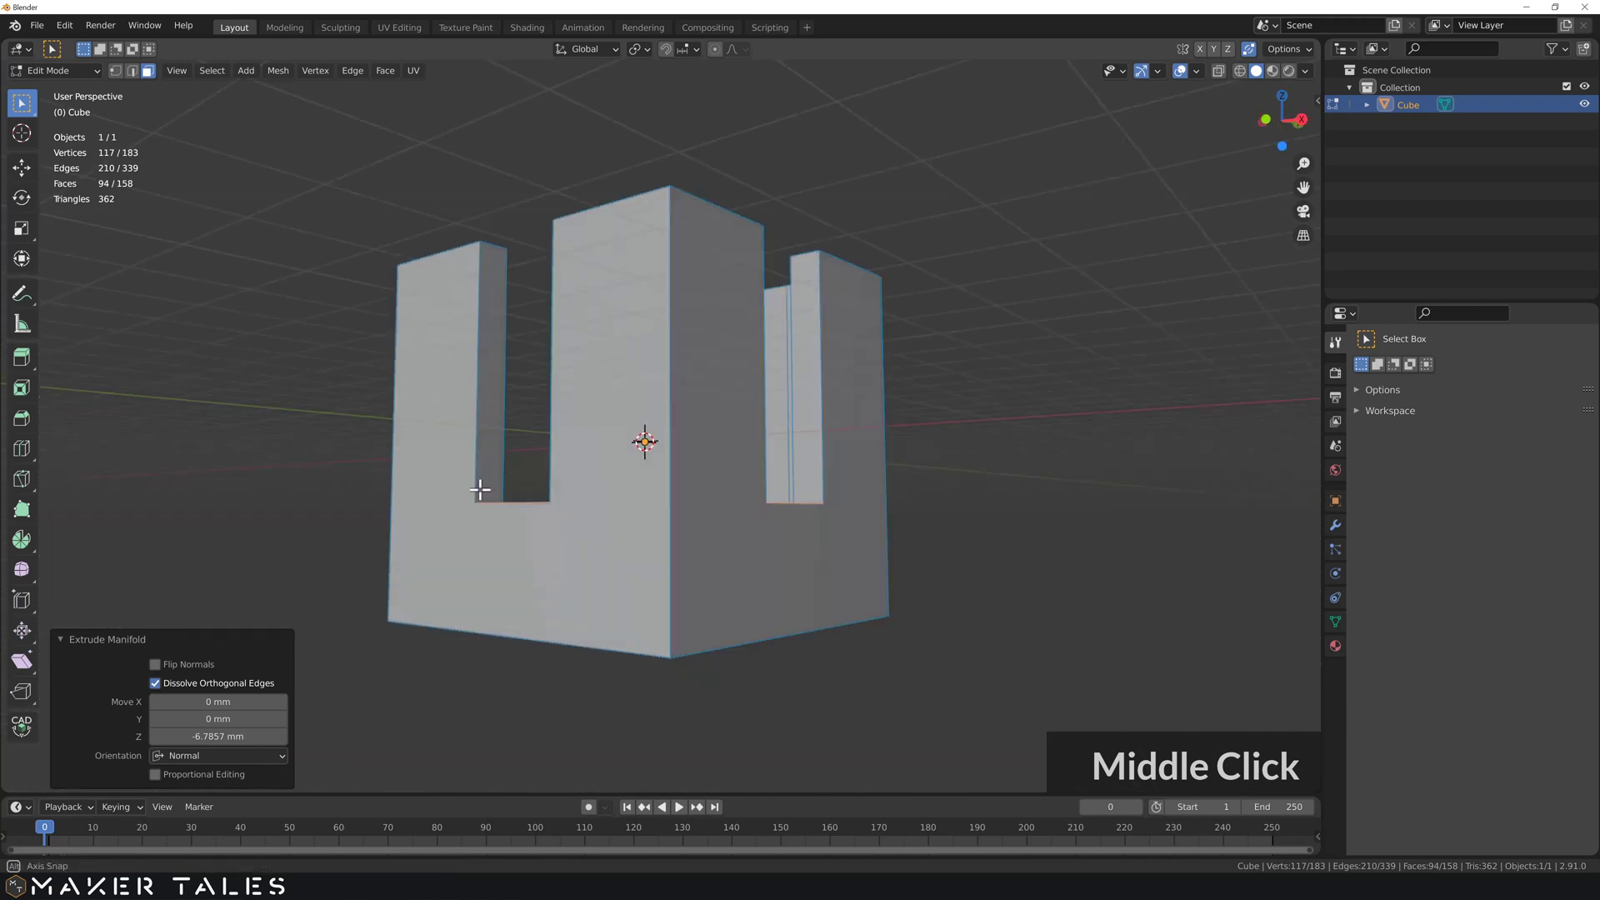
{"action": "mouse_move", "coordinate": [496, 411]}
{"action": "middle_mouse_down"}
{"action": "mouse_move", "coordinate": [435, 482]}
{"action": "mouse_move", "coordinate": [584, 376]}
{"action": "mouse_move", "coordinate": [667, 433]}
{"action": "mouse_move", "coordinate": [778, 468]}
{"action": "mouse_move", "coordinate": [796, 560]}
{"action": "middle_mouse_up"}
{"action": "left_click", "coordinate": [802, 564]}
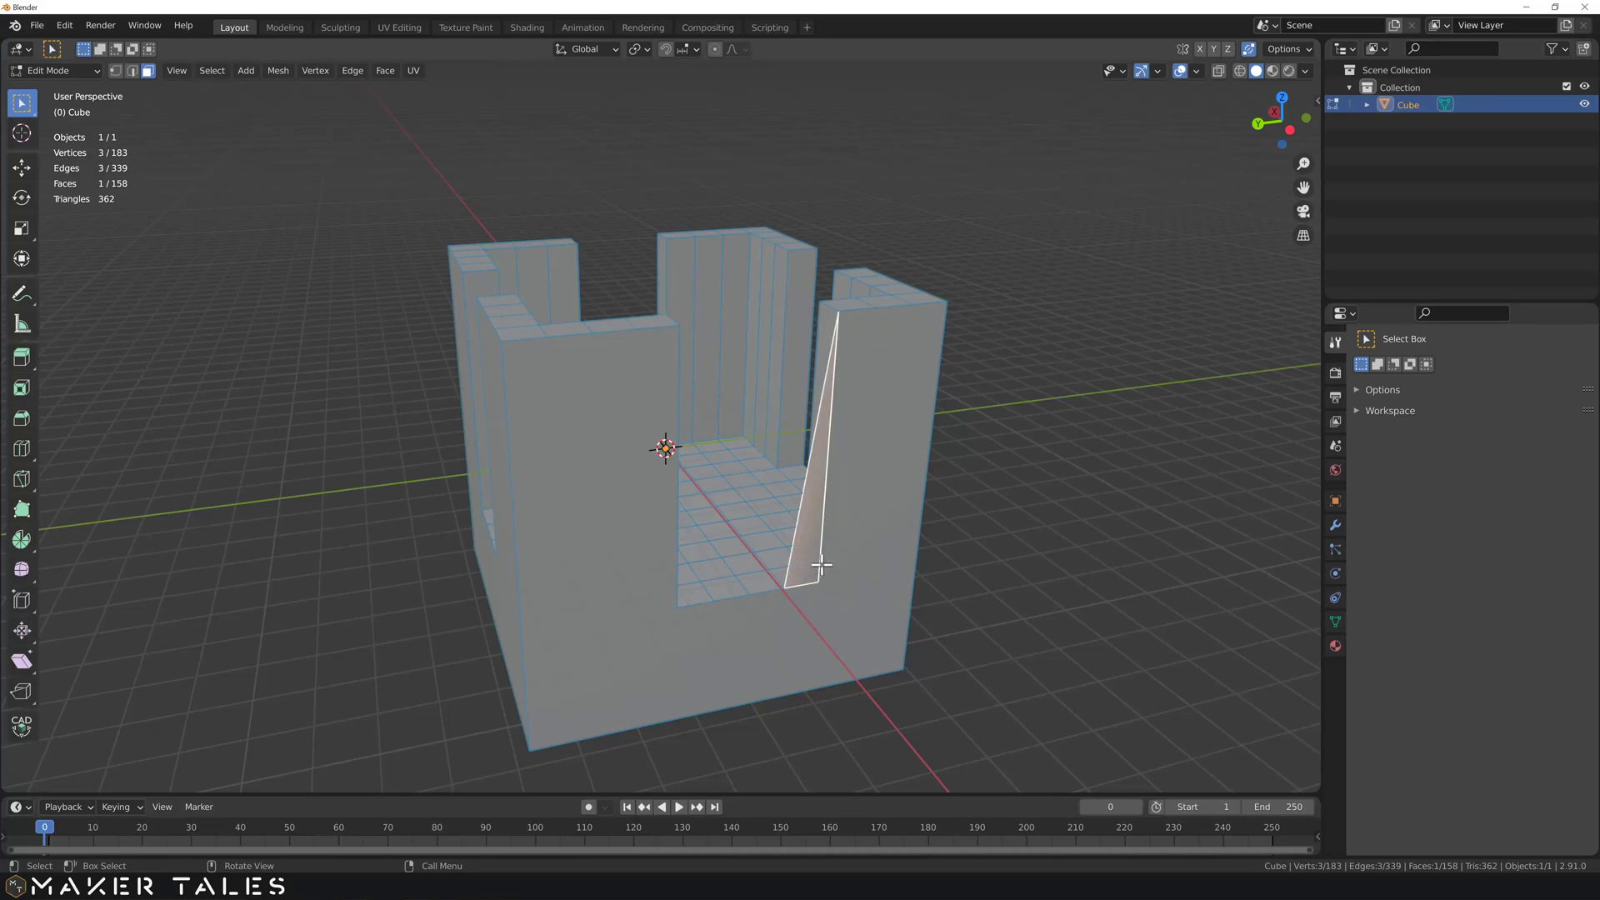
{"action": "mouse_move", "coordinate": [858, 589]}
{"action": "middle_mouse_down"}
{"action": "mouse_move", "coordinate": [632, 542]}
{"action": "mouse_move", "coordinate": [522, 664]}
{"action": "mouse_move", "coordinate": [577, 585]}
{"action": "mouse_move", "coordinate": [849, 548]}
{"action": "mouse_move", "coordinate": [736, 596]}
{"action": "mouse_move", "coordinate": [546, 636]}
{"action": "mouse_move", "coordinate": [455, 602]}
{"action": "middle_mouse_up"}
{"action": "scroll", "coordinate": [553, 600], "scroll_direction": "down", "scroll_amount": 2}
{"action": "scroll", "coordinate": [558, 590], "scroll_direction": "down", "scroll_amount": 3}
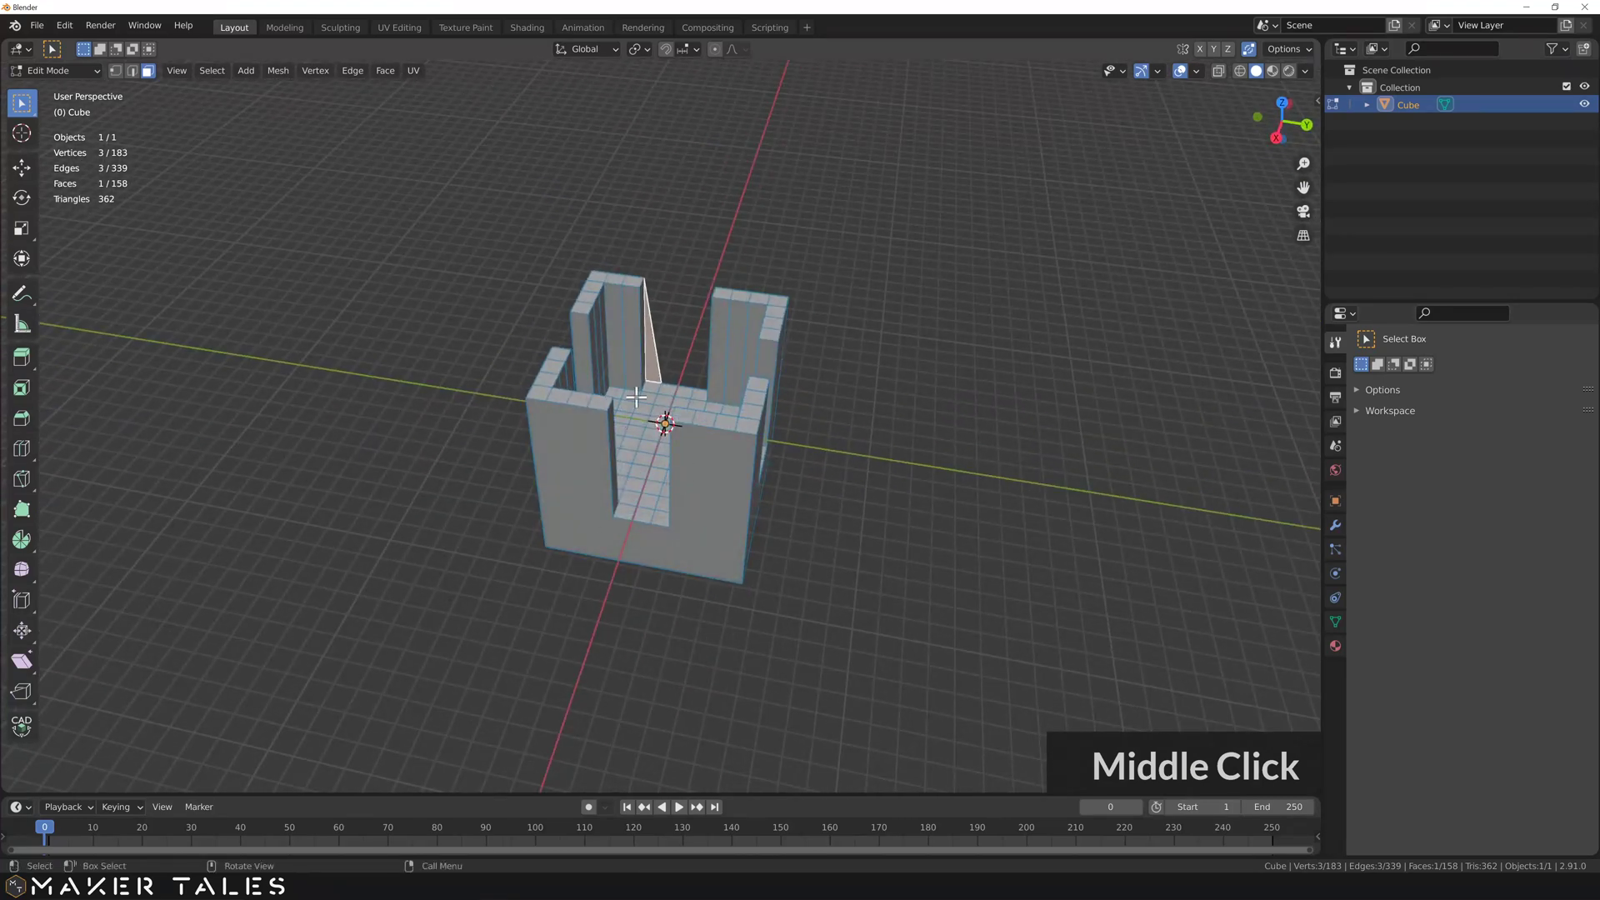
{"action": "mouse_move", "coordinate": [636, 398]}
{"action": "middle_mouse_down", "text": "shift"}
{"action": "mouse_move", "coordinate": [654, 500]}
{"action": "mouse_move", "coordinate": [793, 501]}
{"action": "mouse_move", "coordinate": [814, 525]}
{"action": "mouse_move", "coordinate": [784, 484]}
{"action": "mouse_move", "coordinate": [814, 529]}
{"action": "mouse_move", "coordinate": [768, 488]}
{"action": "mouse_move", "coordinate": [750, 497]}
{"action": "mouse_move", "coordinate": [764, 506]}
{"action": "middle_mouse_up", "text": "shift"}
{"action": "scroll", "coordinate": [654, 508], "scroll_direction": "up", "scroll_amount": 2}
{"action": "scroll", "coordinate": [653, 509], "scroll_direction": "up", "scroll_amount": 2}
{"action": "scroll", "coordinate": [733, 488], "scroll_direction": "down", "scroll_amount": 2}
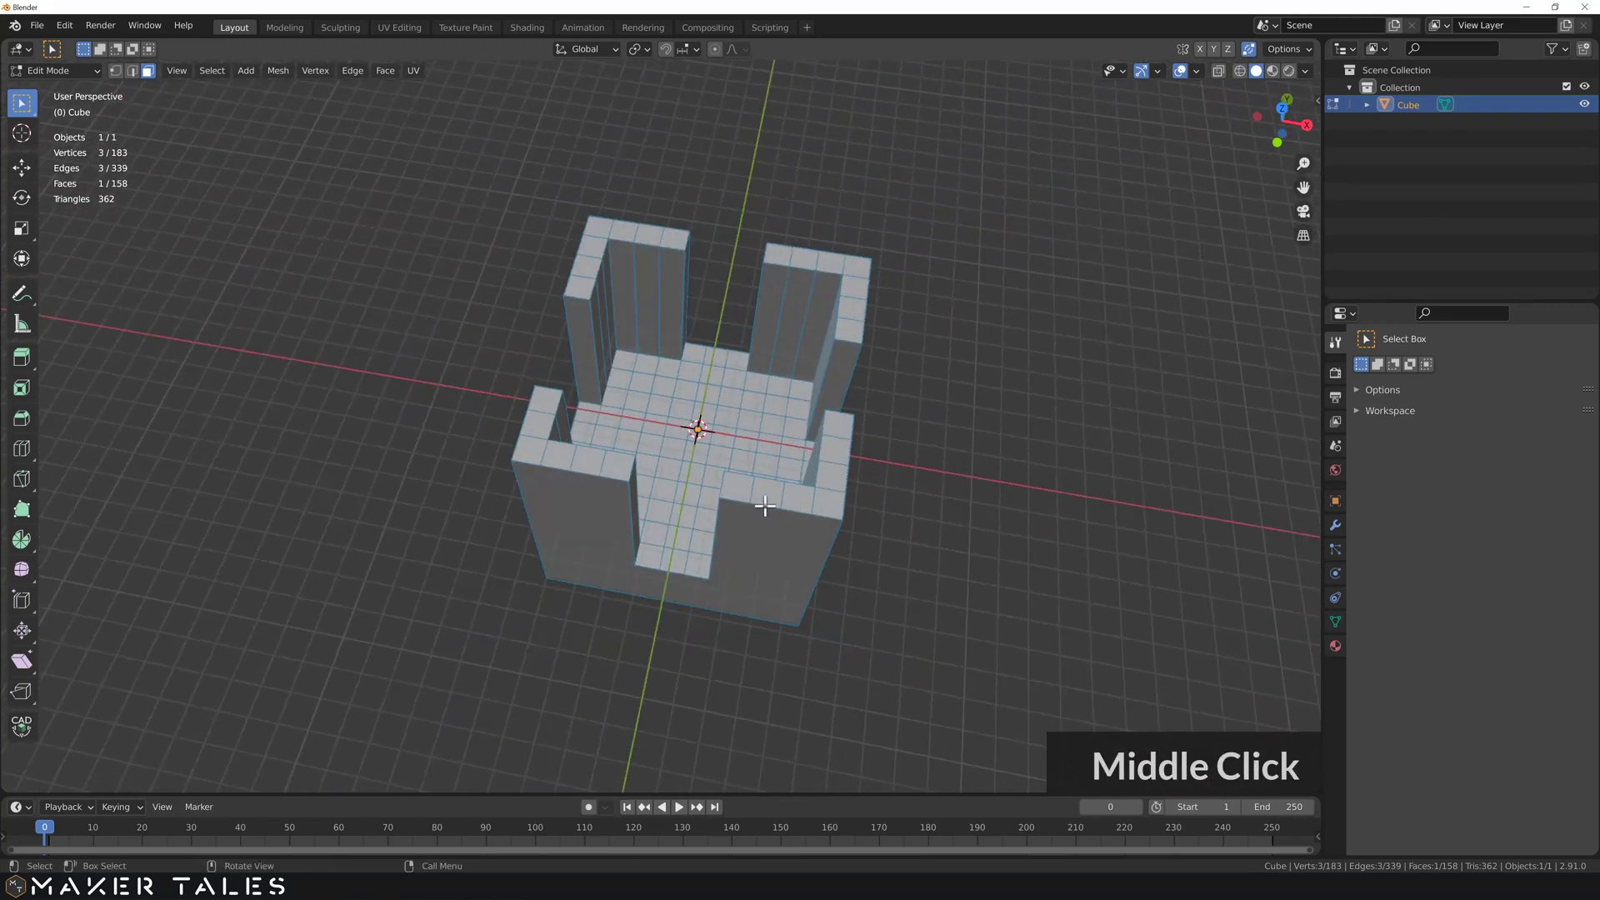
Step: From top view, box-select the 9x9 inner floor faces and extrude them upward into a block
{"action": "left_click", "coordinate": [623, 365], "text": "shift"}
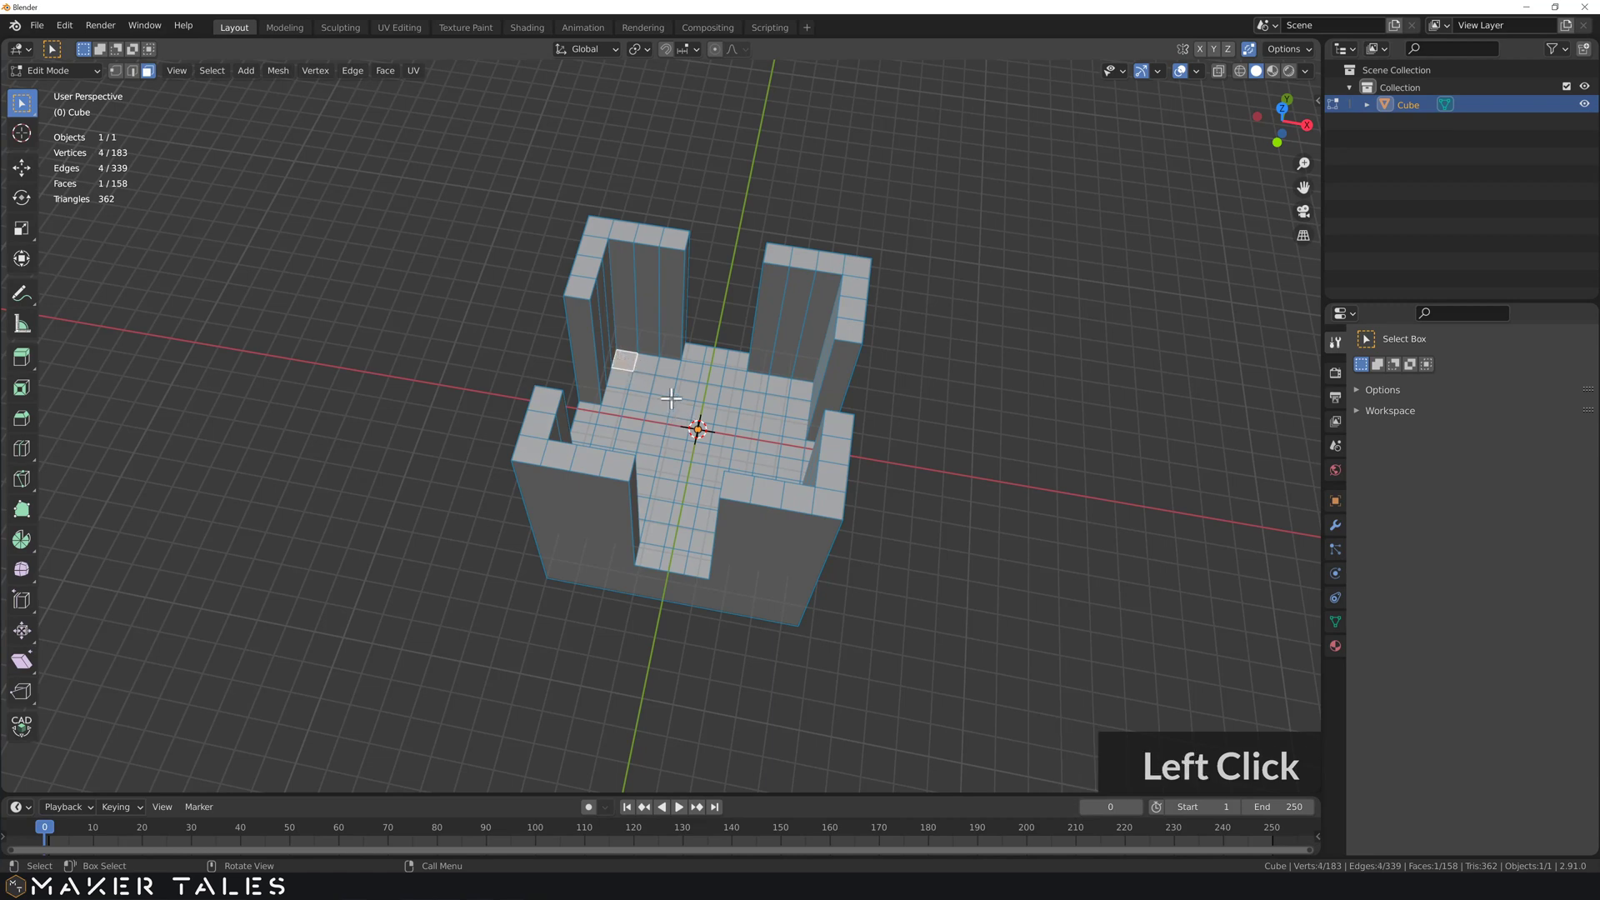
{"action": "key", "text": "KP_7"}
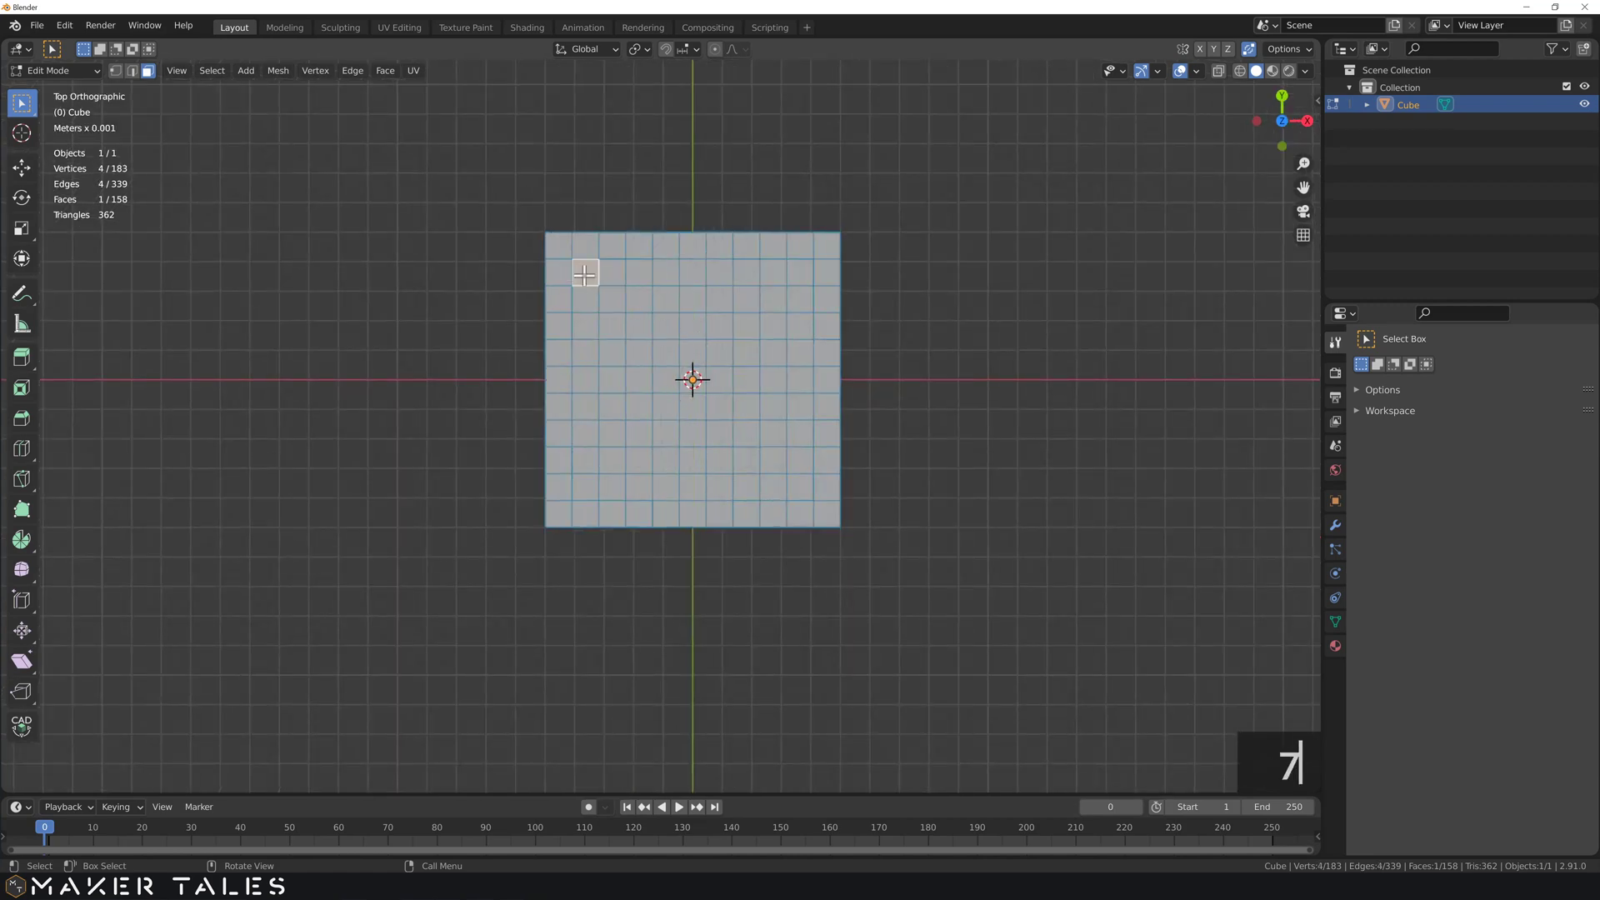
{"action": "left_click_drag", "start_coordinate": [585, 274], "coordinate": [681, 432]}
{"action": "left_click_drag", "start_coordinate": [789, 483], "coordinate": [789, 482]}
{"action": "middle_click_drag", "start_coordinate": [789, 482], "coordinate": [721, 367]}
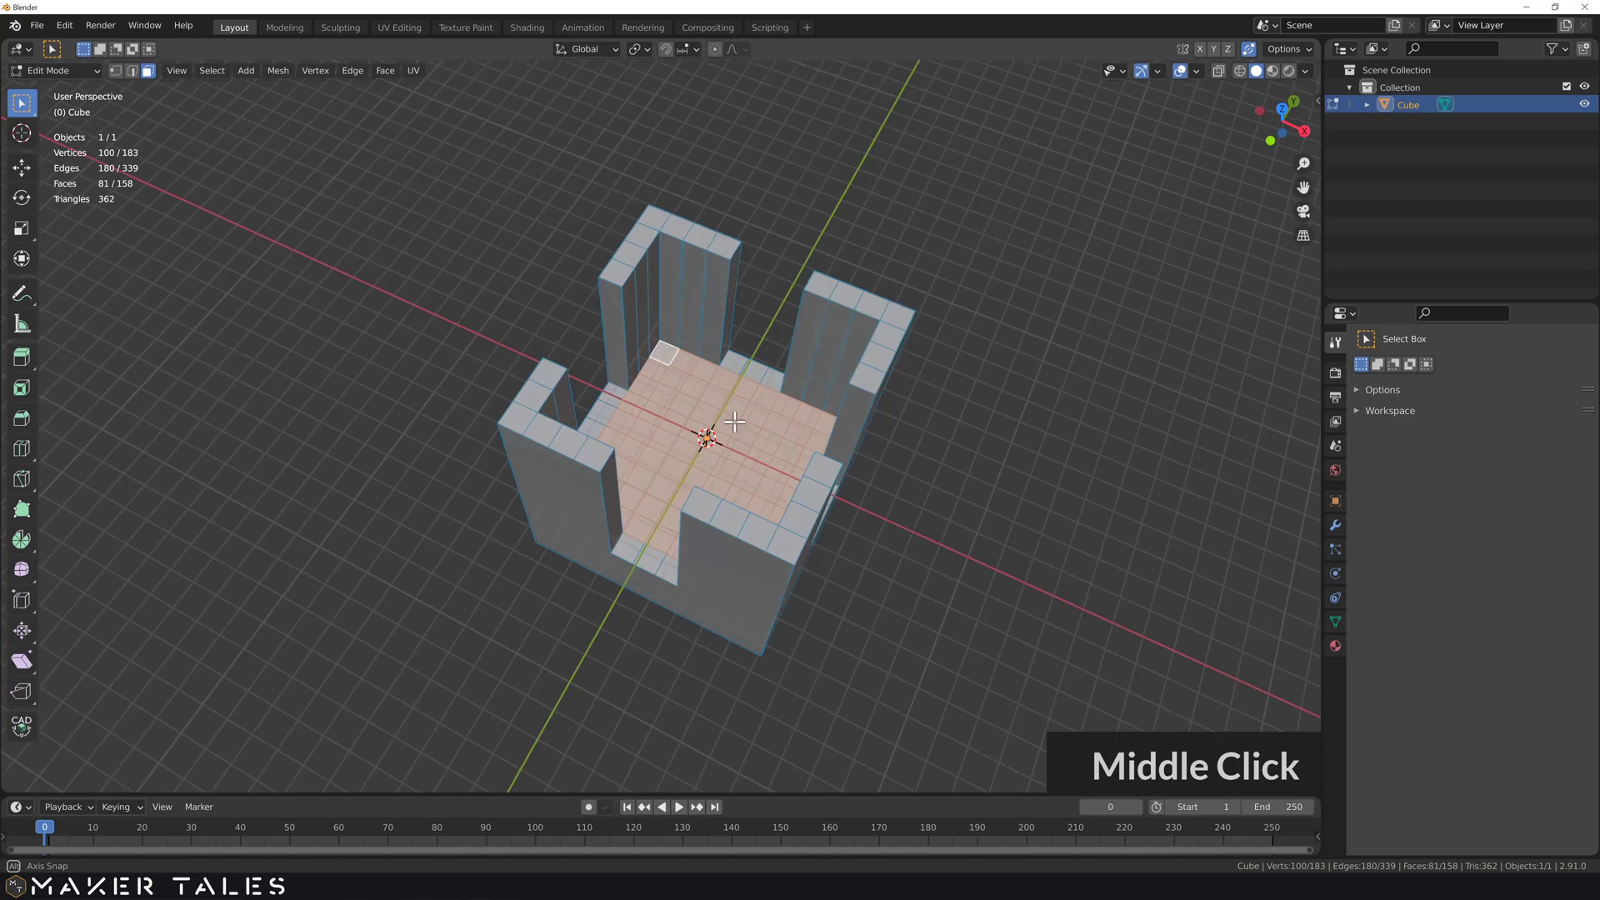
{"action": "key", "text": "e"}
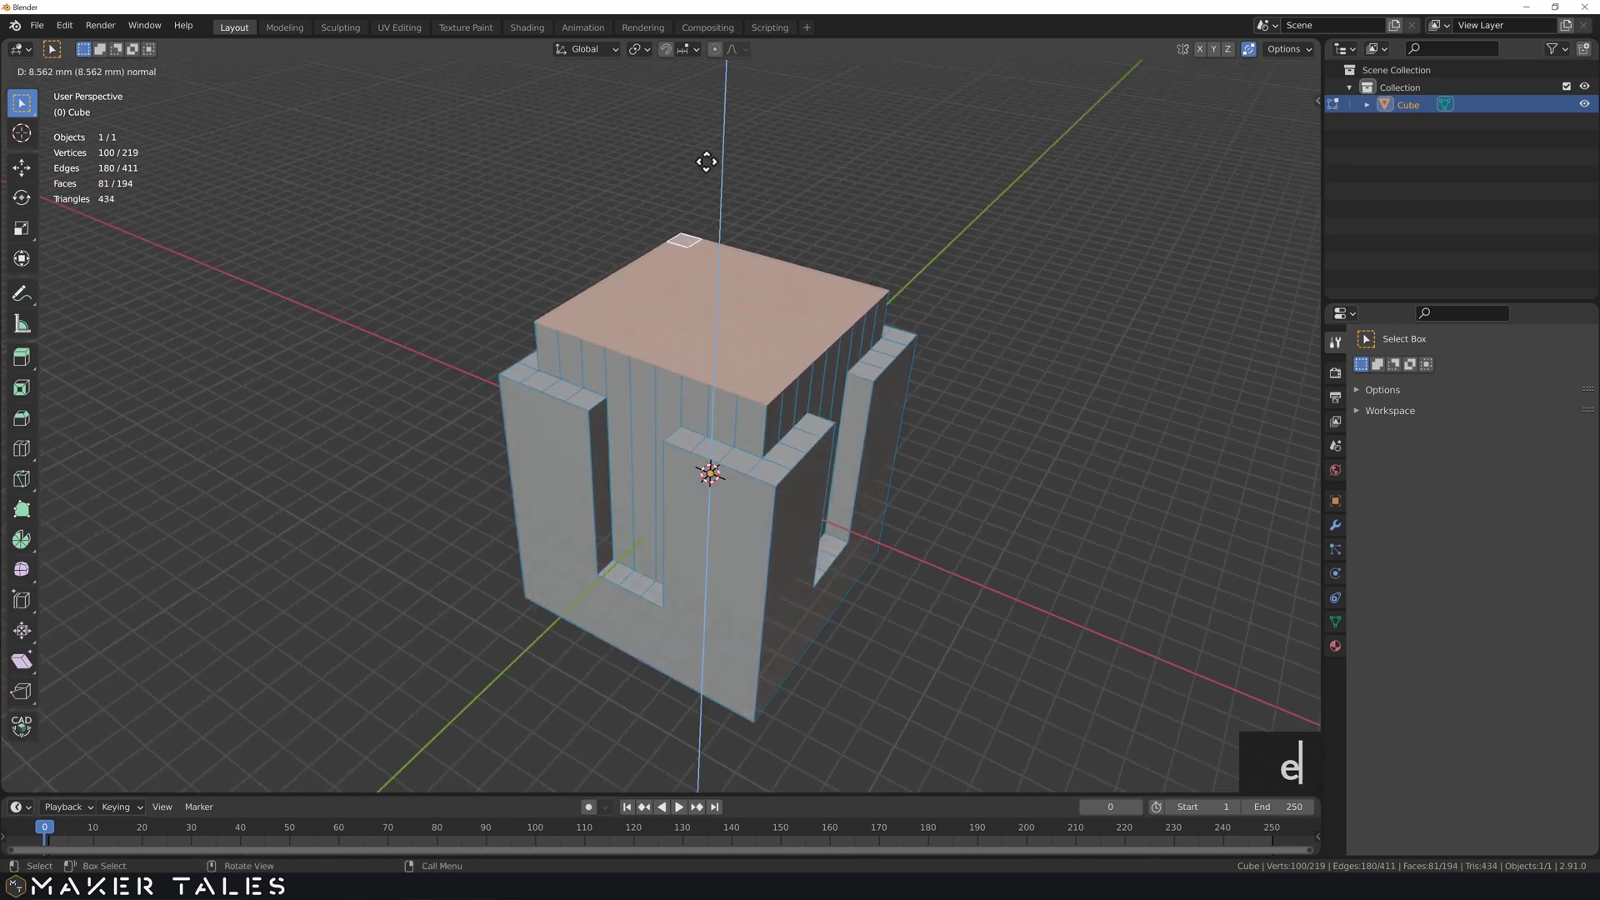
{"action": "left_click", "coordinate": [706, 162]}
{"action": "middle_click_drag", "start_coordinate": [755, 342], "coordinate": [715, 439]}
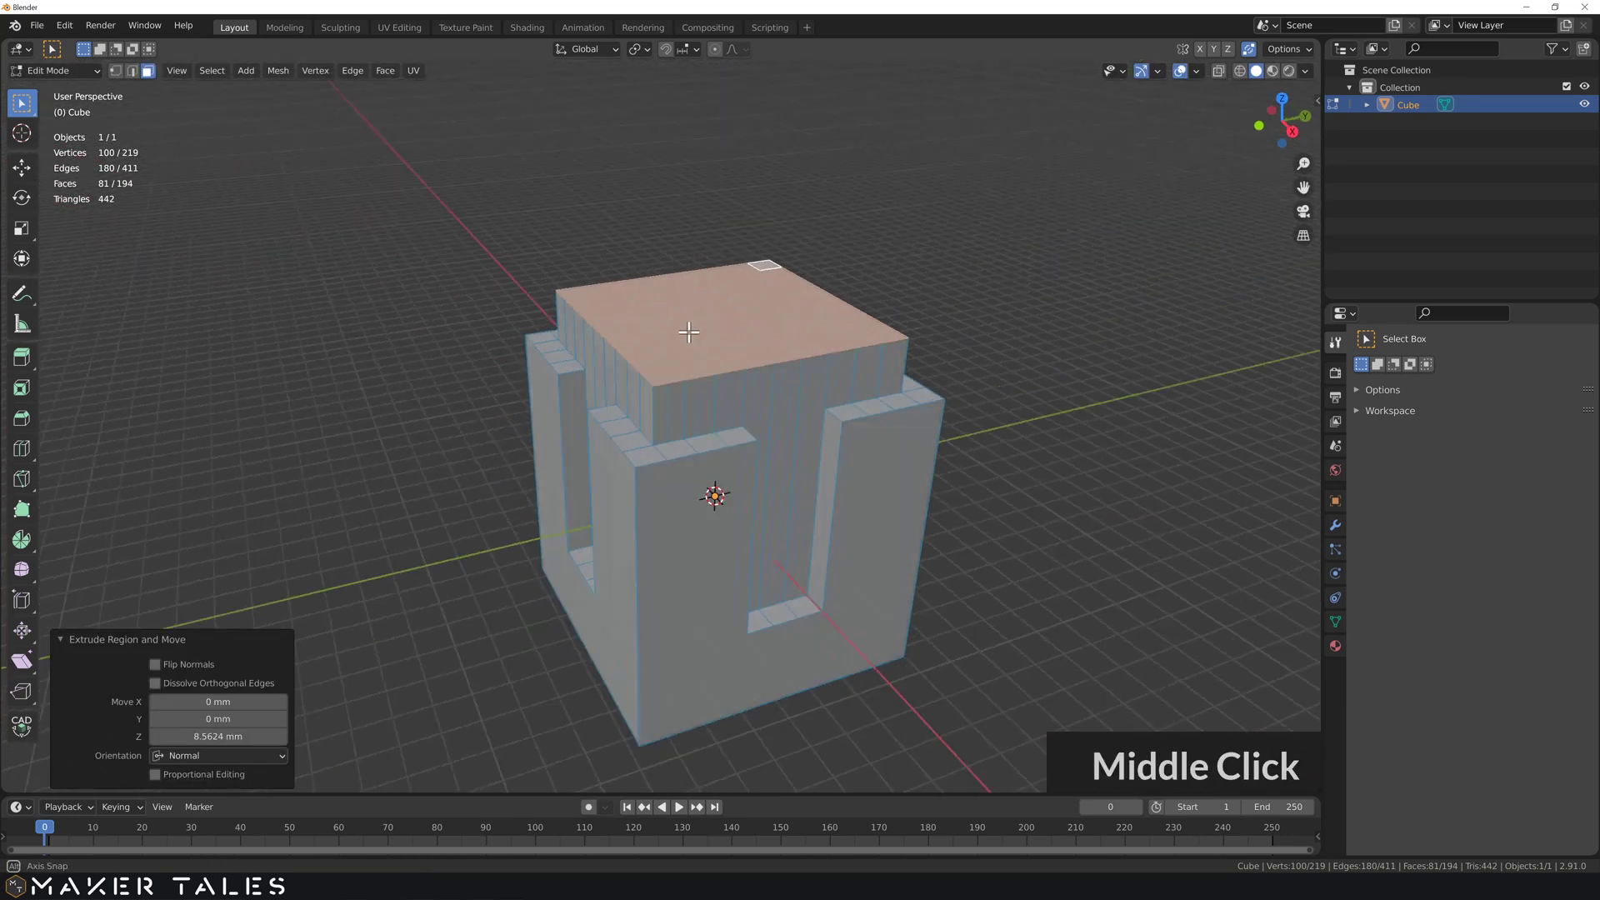
Step: Turn on X-ray and look through the mesh at the leftover inner faces
{"action": "left_click", "coordinate": [1011, 384]}
{"action": "key", "text": "alt+z"}
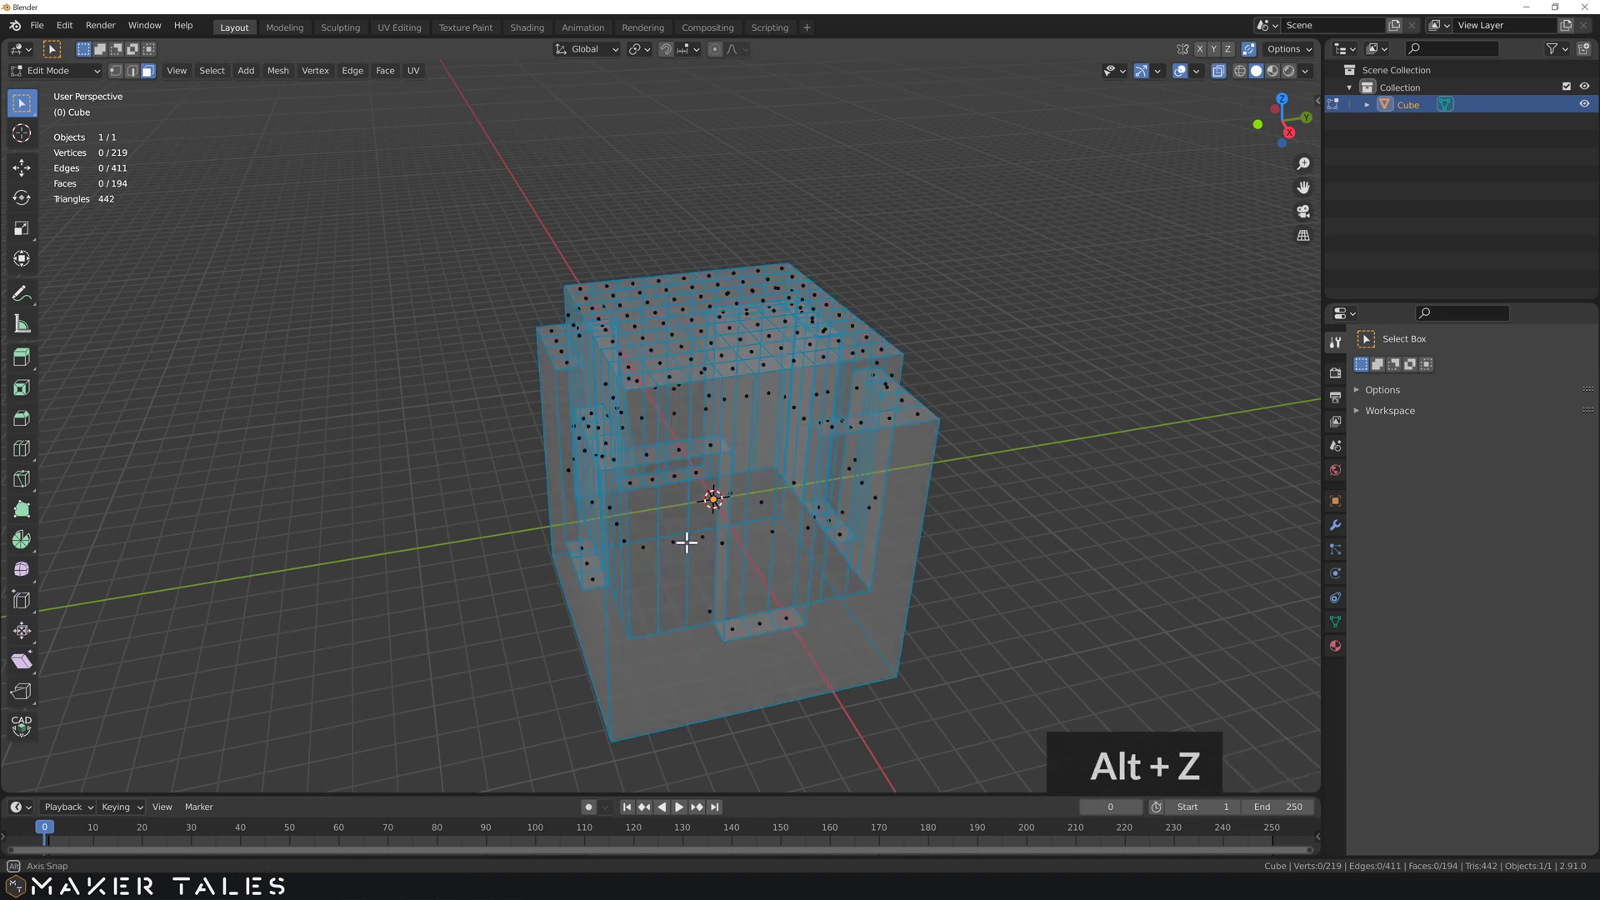
{"action": "mouse_move", "coordinate": [689, 542]}
{"action": "middle_mouse_down"}
{"action": "mouse_move", "coordinate": [566, 476]}
{"action": "mouse_move", "coordinate": [657, 464]}
{"action": "middle_mouse_up"}
{"action": "left_click", "coordinate": [526, 454]}
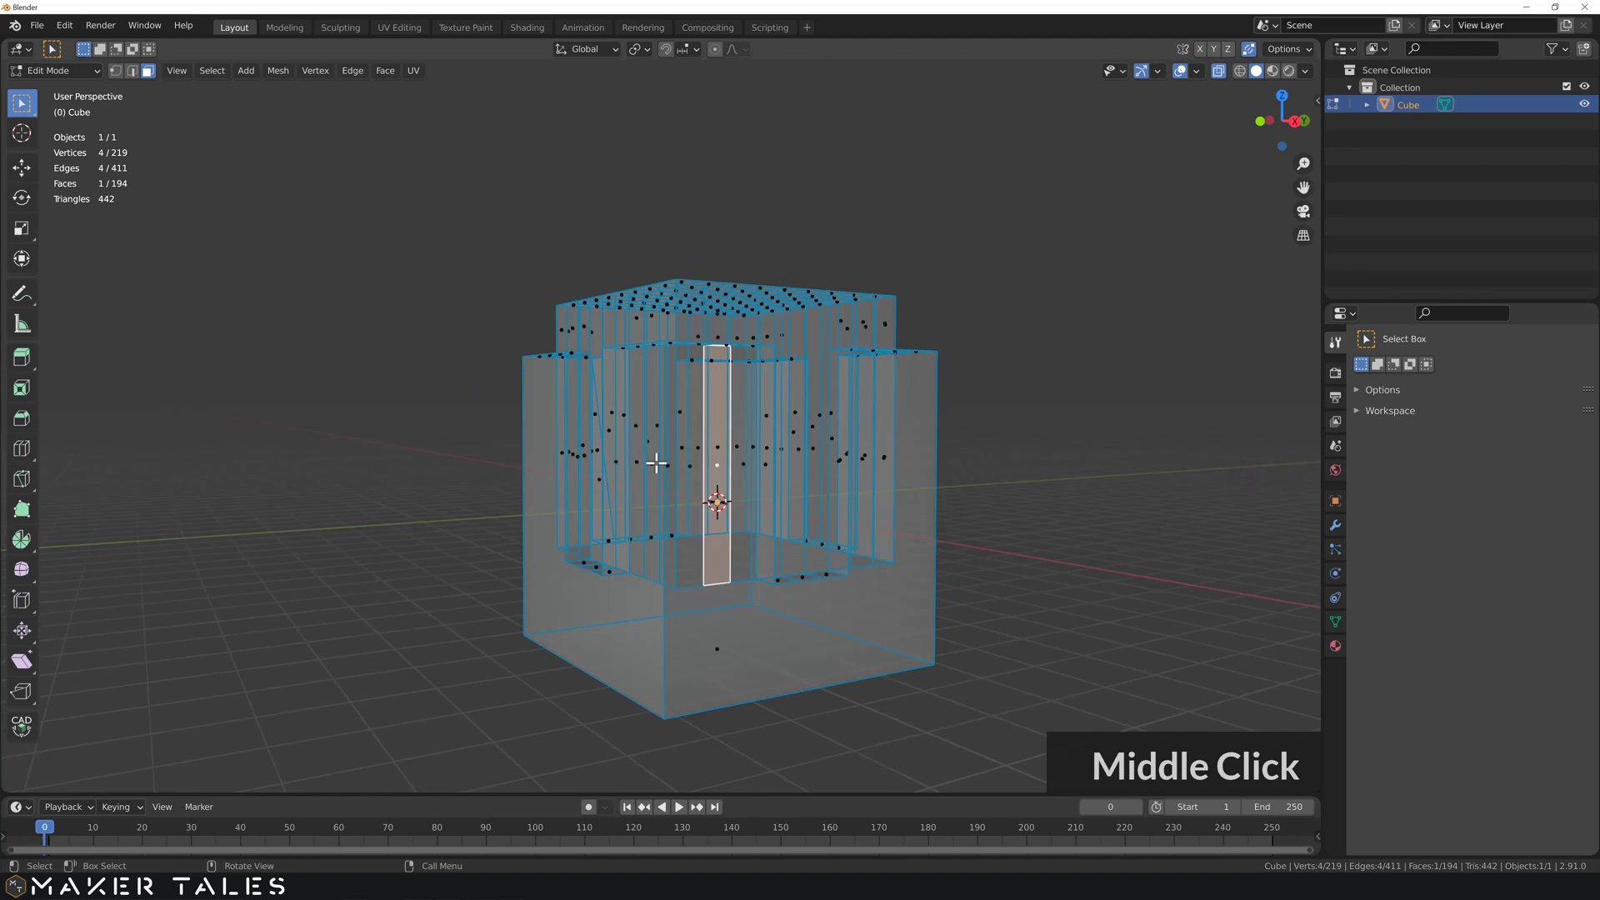
{"action": "scroll", "coordinate": [726, 470], "scroll_direction": "down", "scroll_amount": 1}
{"action": "left_click", "coordinate": [983, 522]}
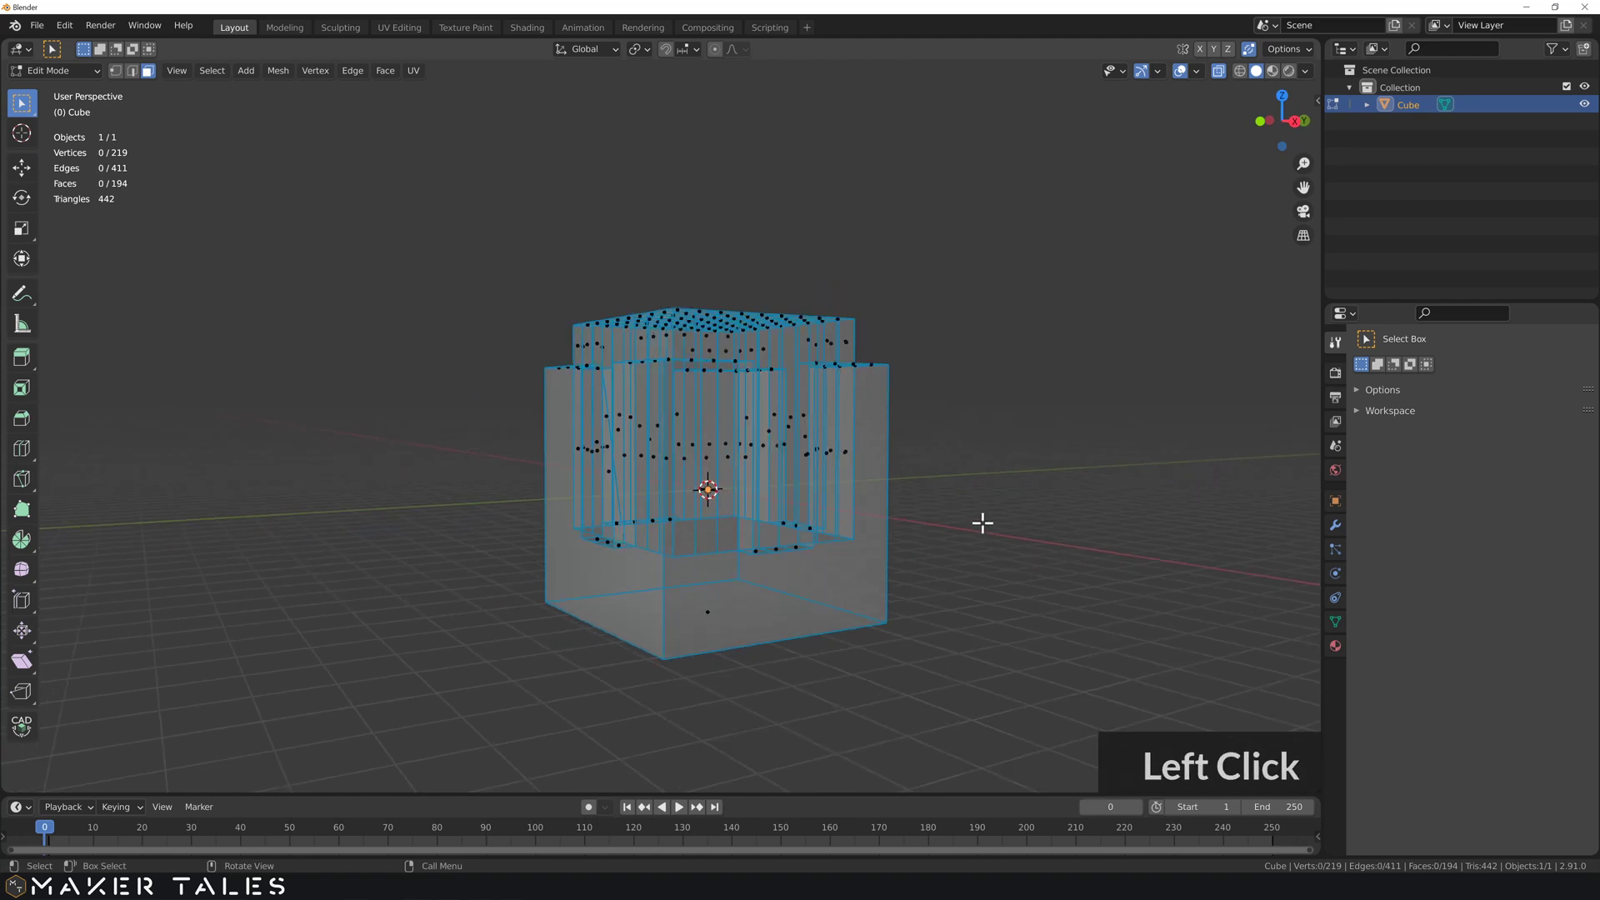
Step: Select all interior faces with Select All by Trait and delete them as faces
{"action": "key", "text": "space"}
{"action": "left_click", "coordinate": [996, 536]}
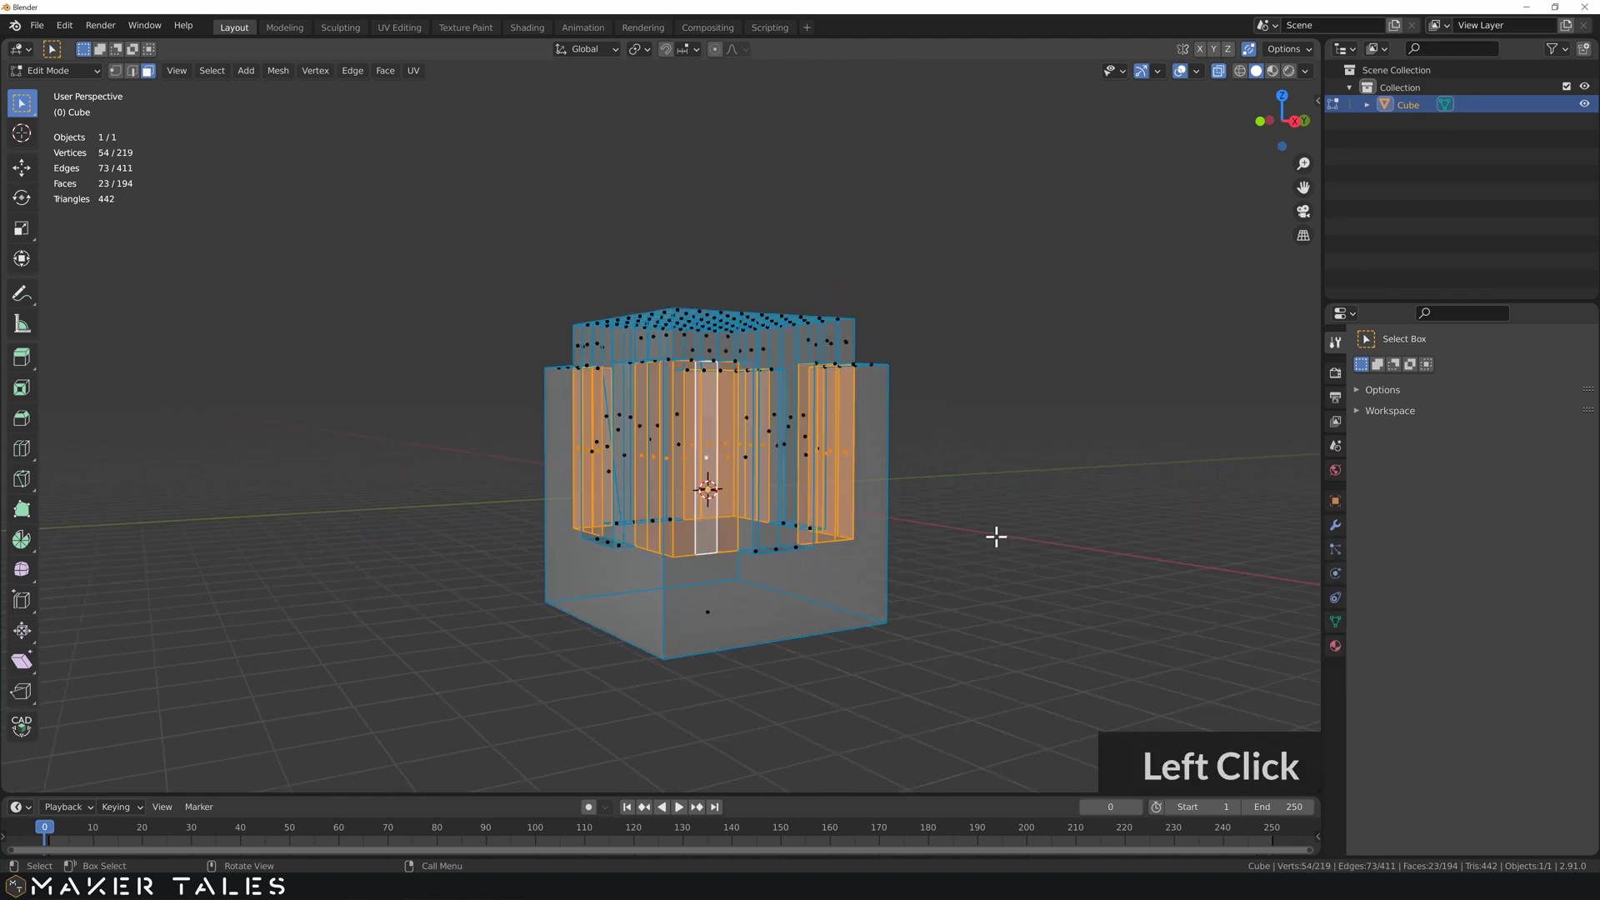
{"action": "middle_click_drag", "start_coordinate": [867, 506], "coordinate": [950, 514]}
{"action": "key", "text": "x"}
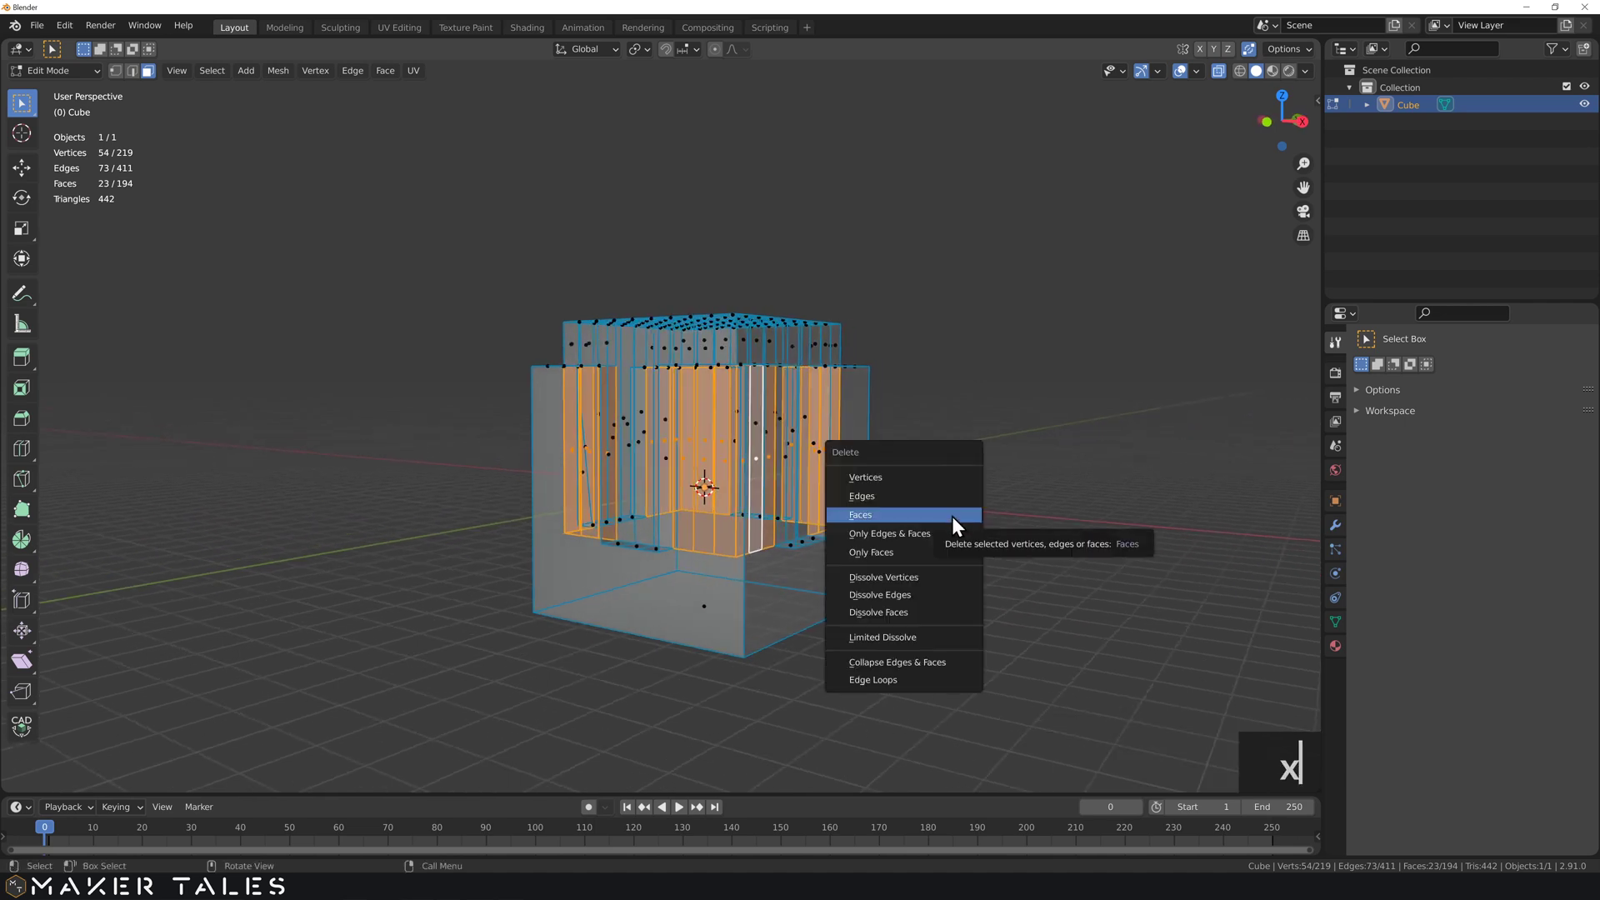
{"action": "left_click", "coordinate": [952, 516]}
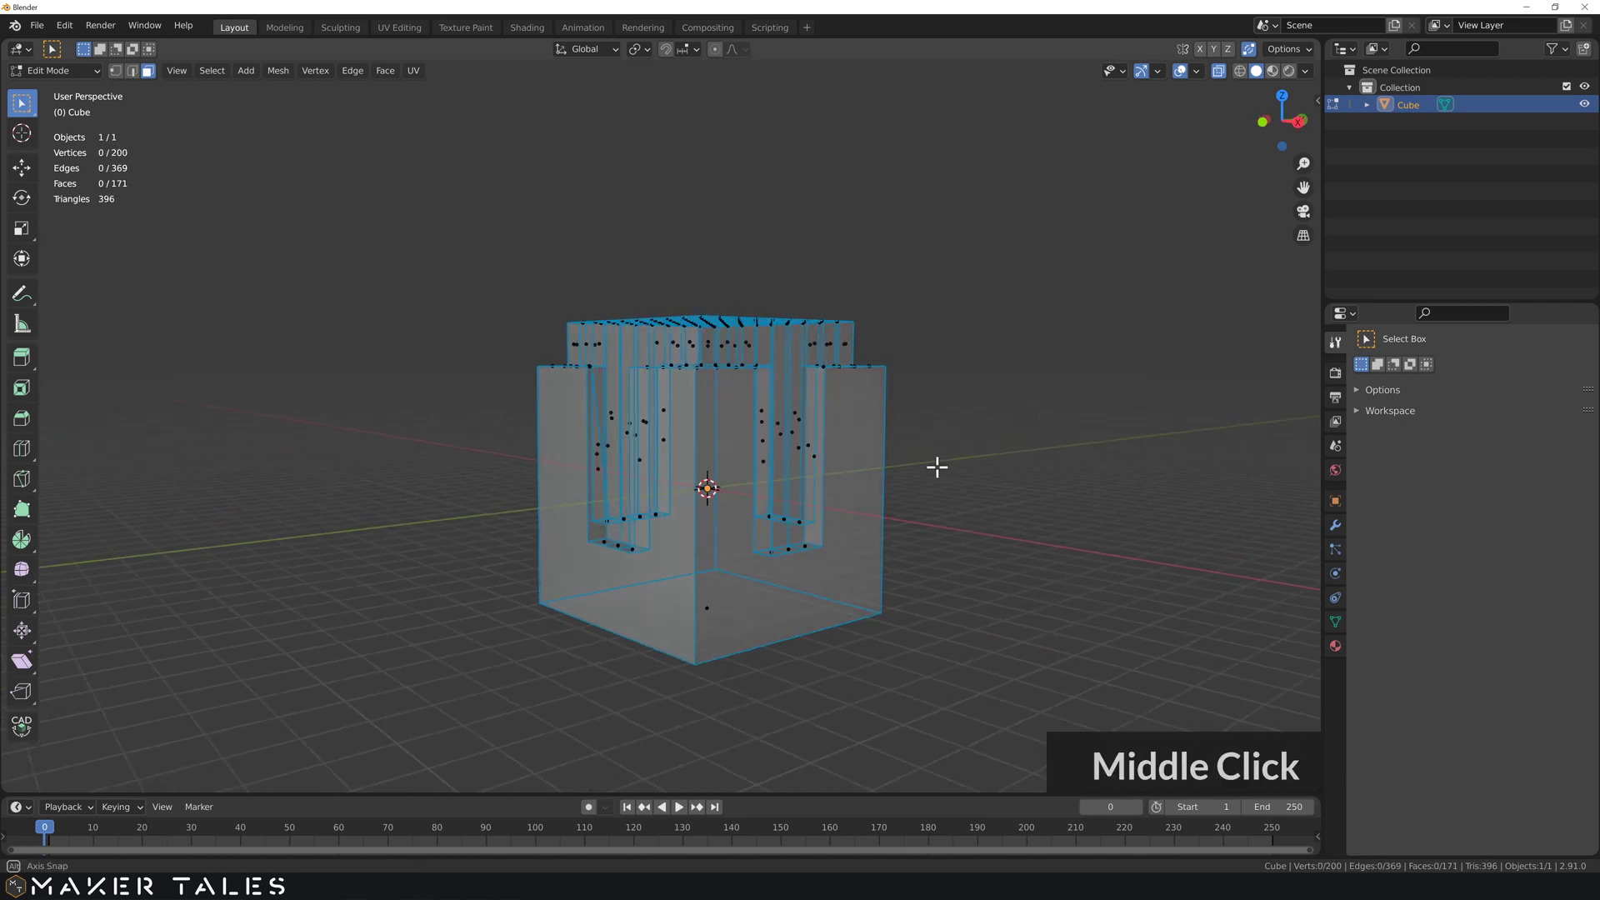
Step: Turn off X-ray to see the cleaned 171-face mesh in solid shading
{"action": "key", "text": "alt+z"}
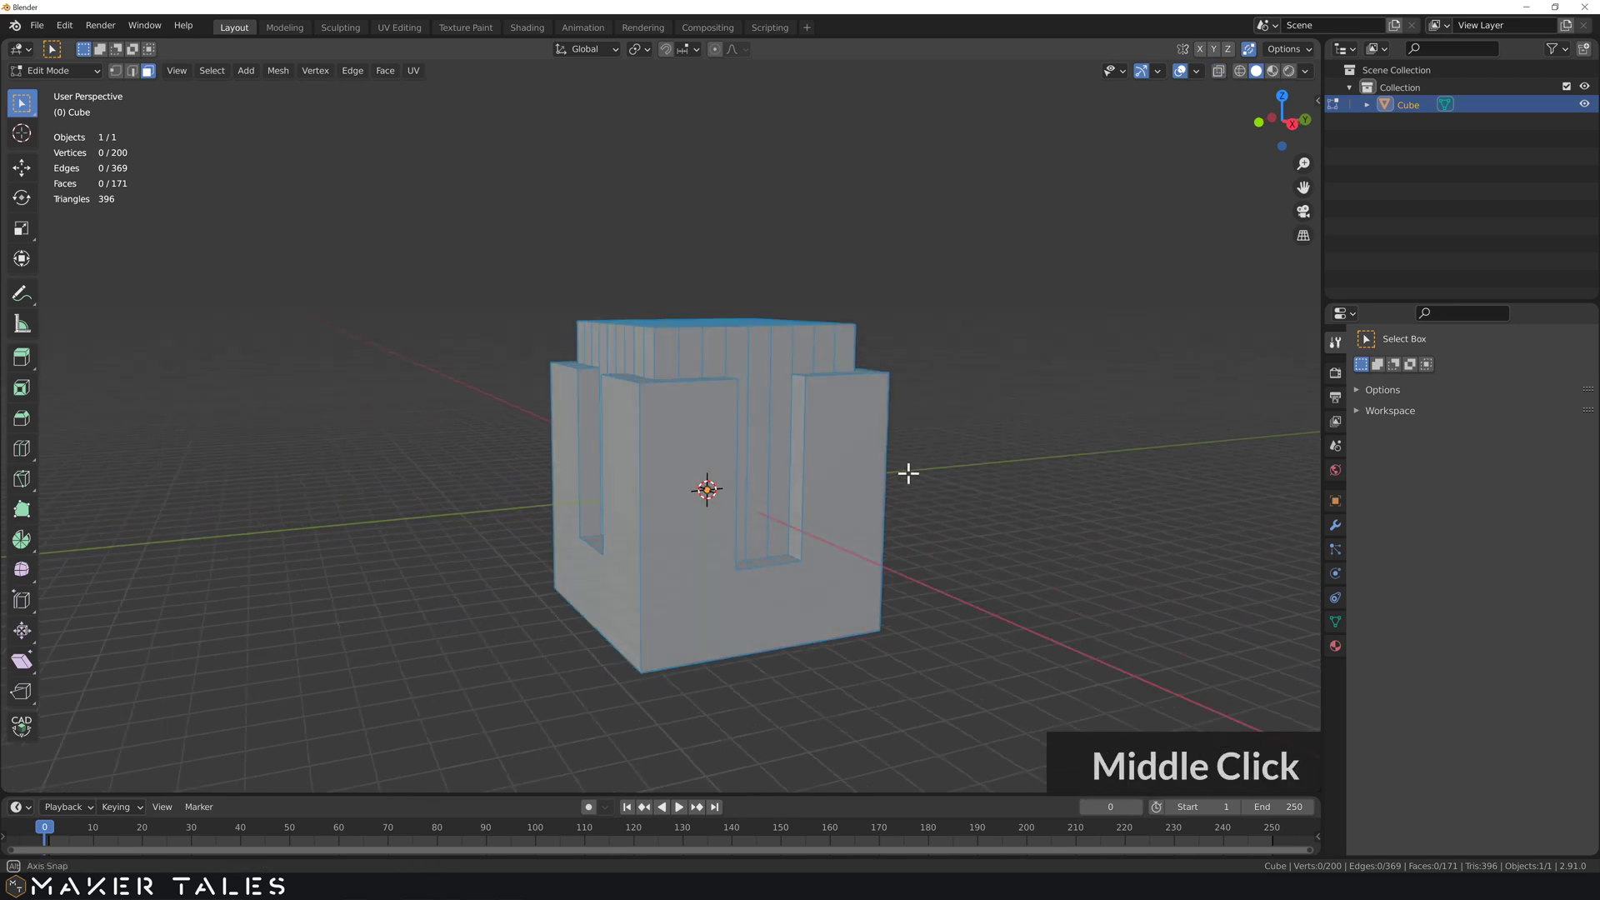